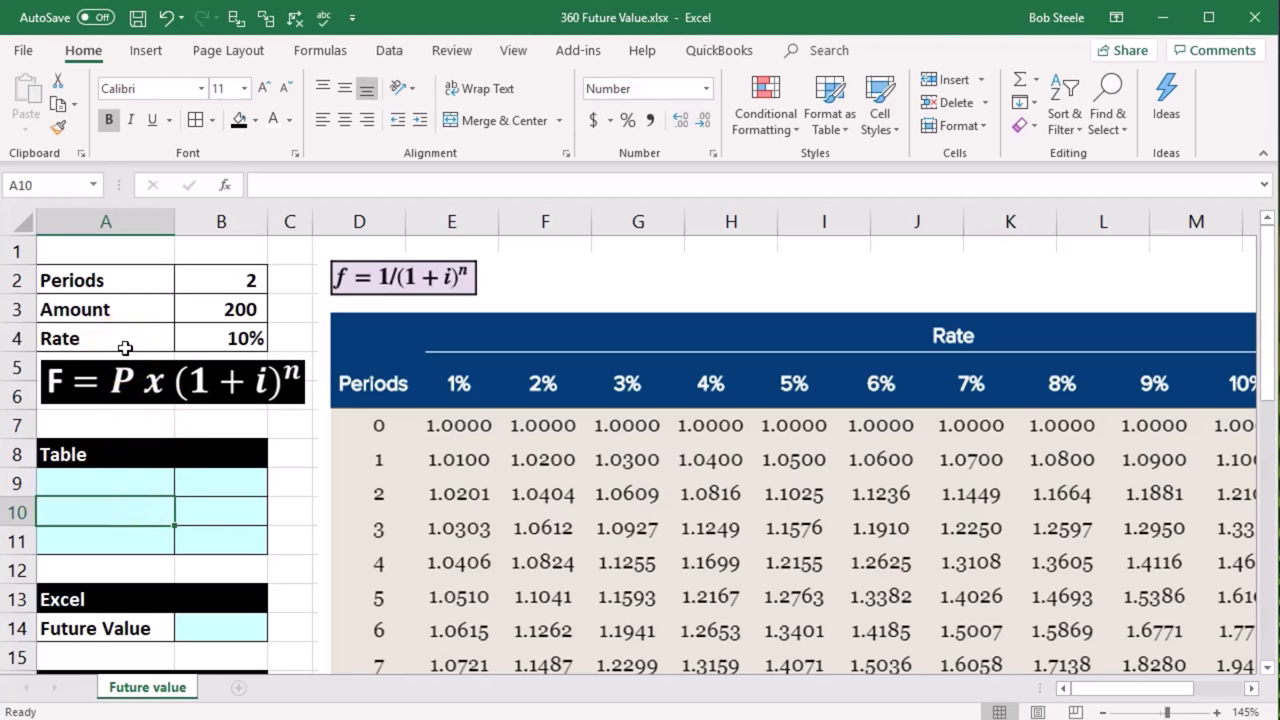
Examine the periods value, the future value formula and the factor table of rates and periods
left_click(121, 284)
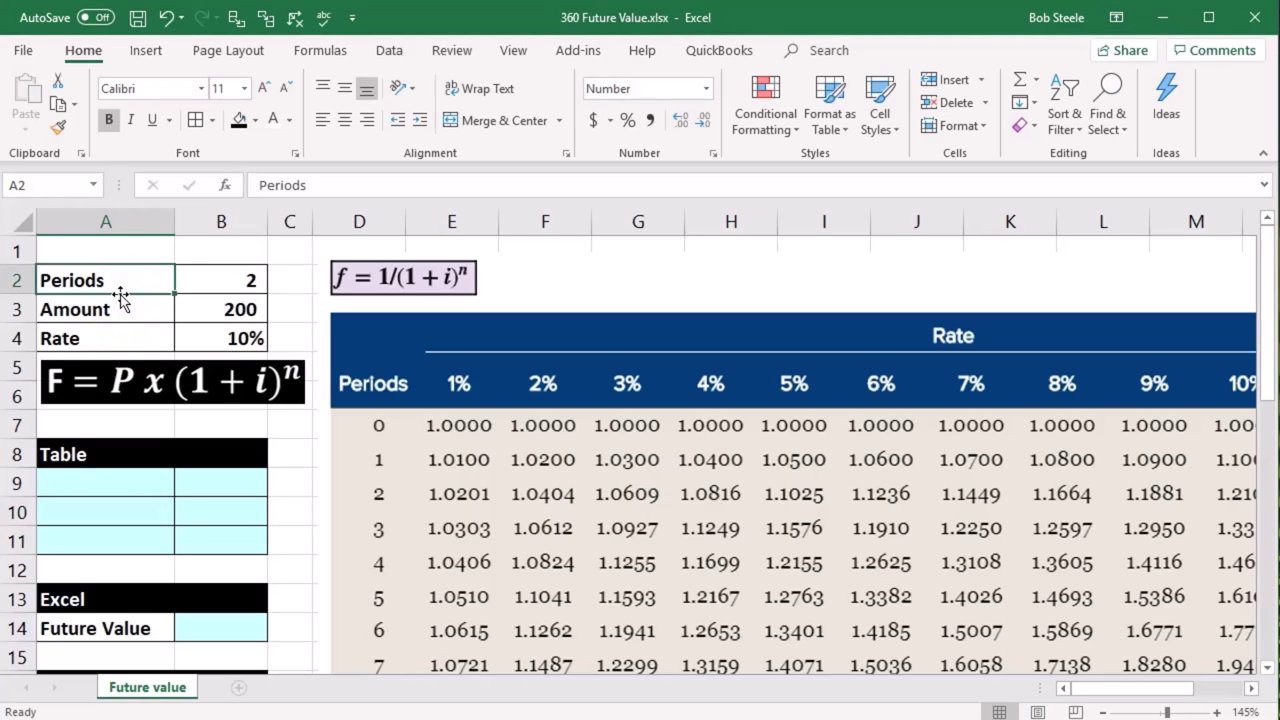
key("Right")
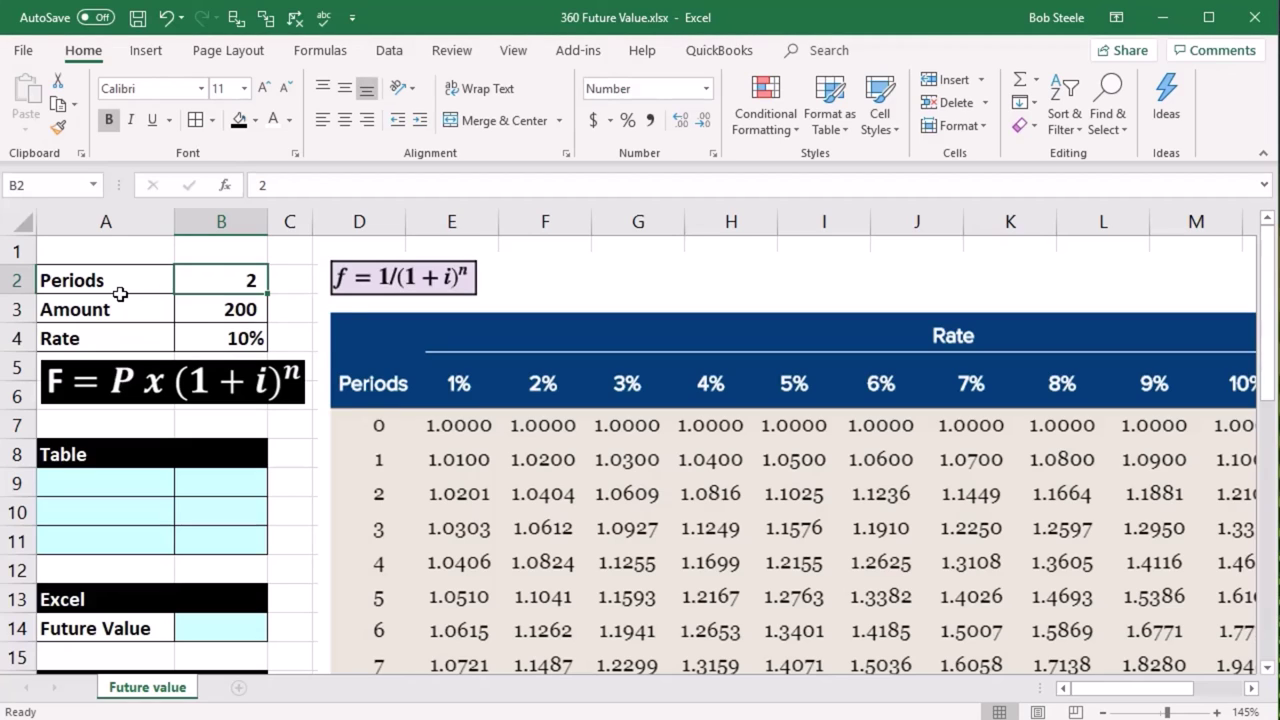
left_click(379, 363)
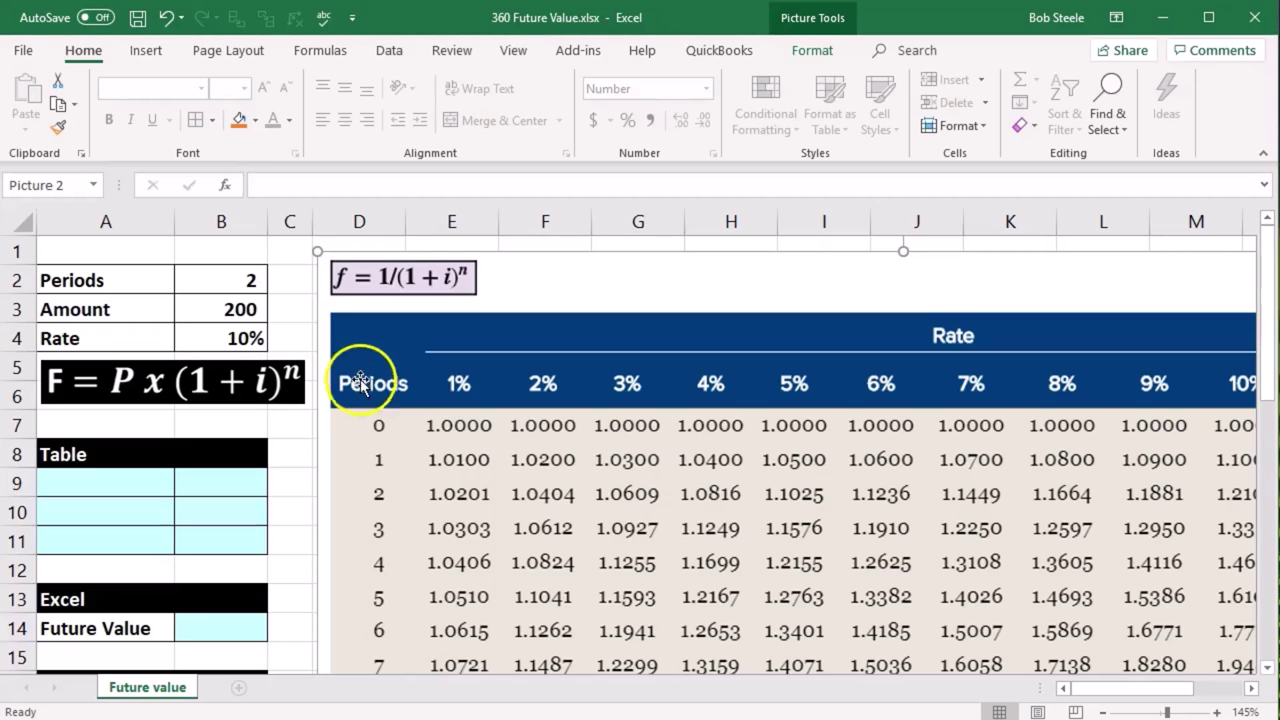
left_click(289, 376)
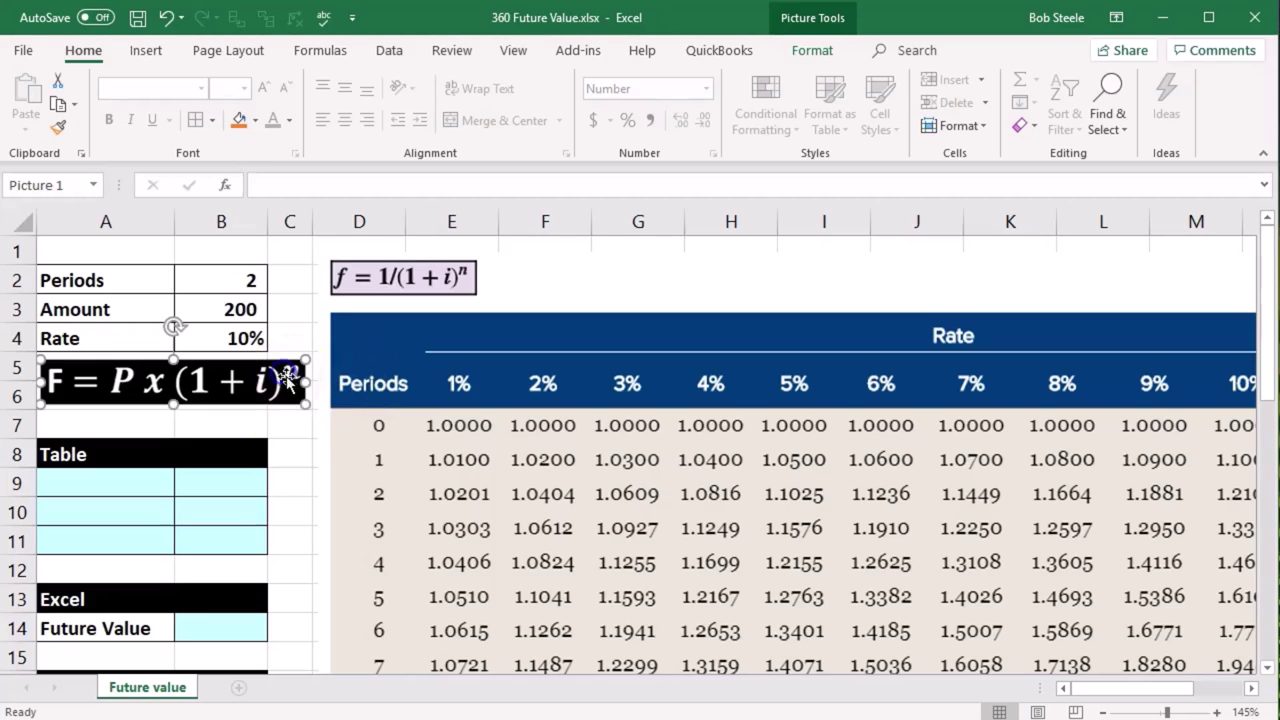
left_click(290, 453)
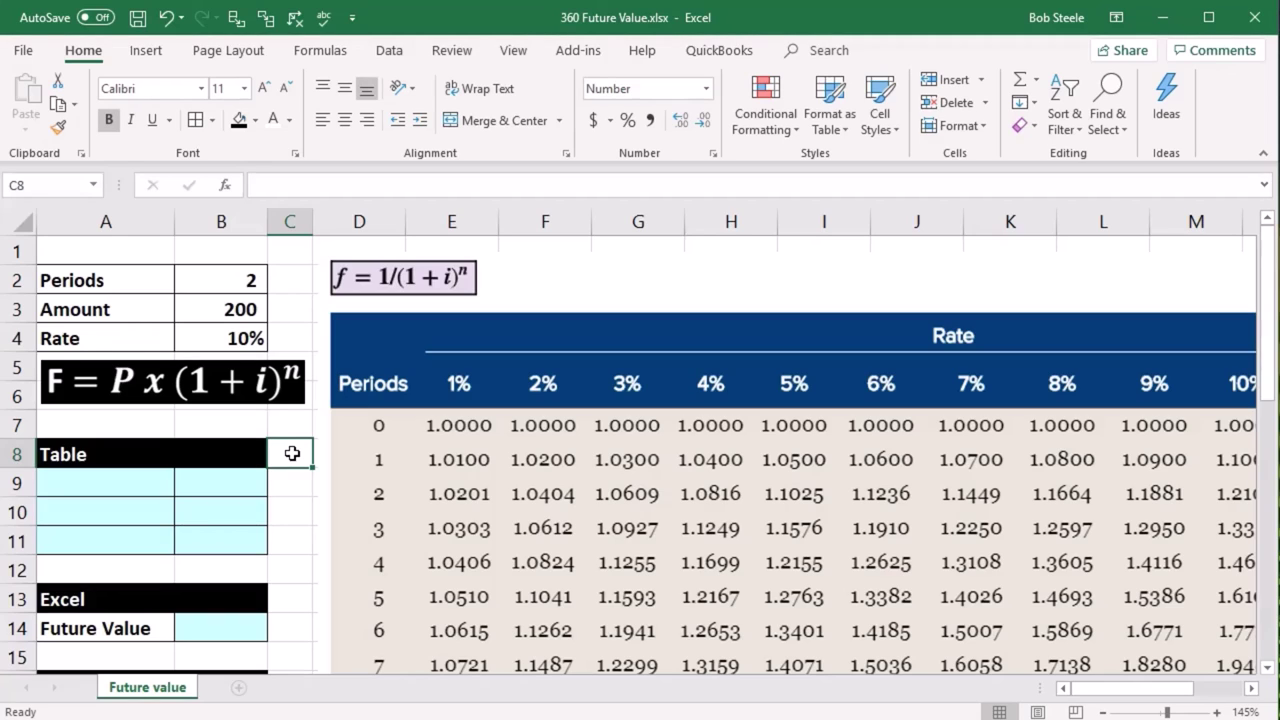
left_click(390, 410)
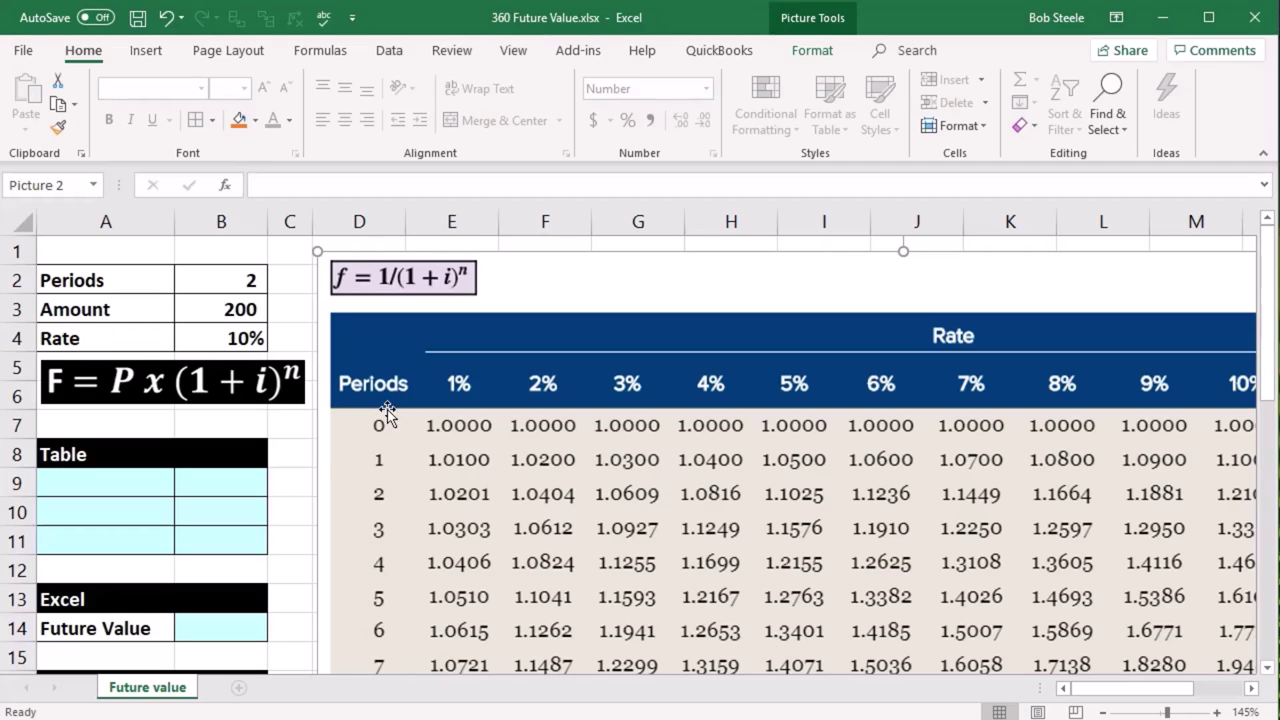
left_click(290, 426)
left_click(248, 500)
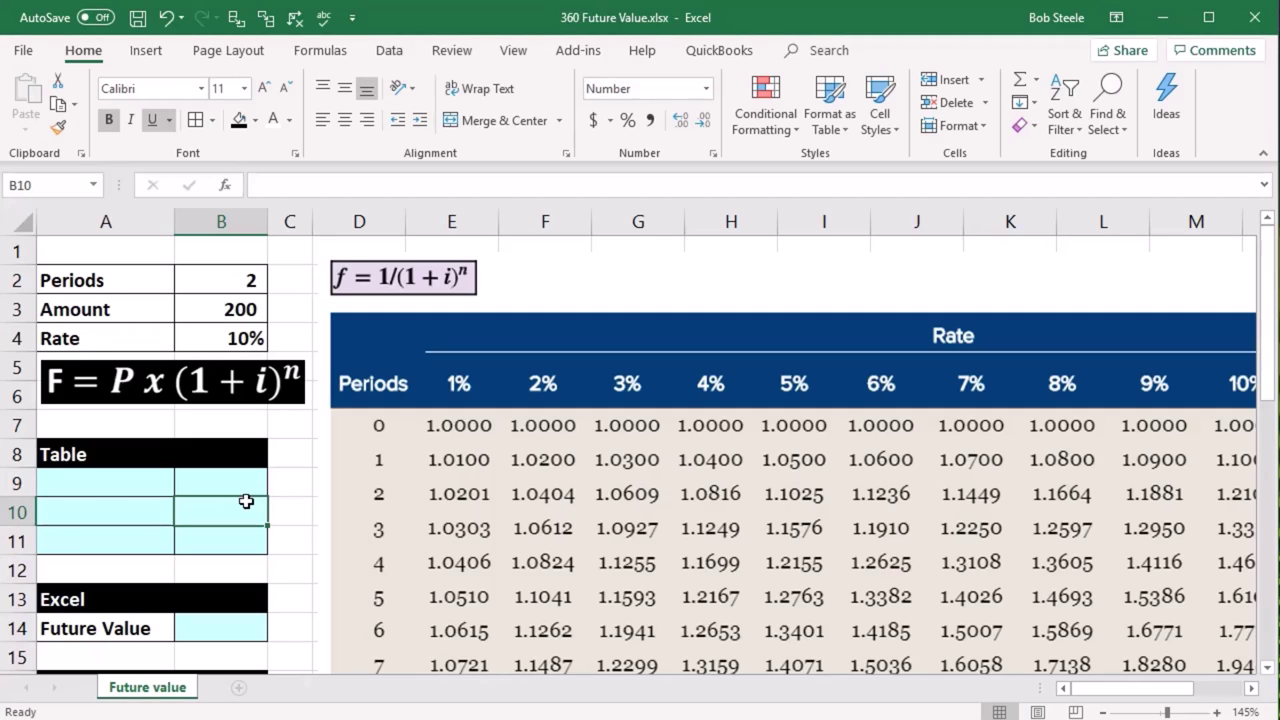
Review the given periods, amount and rate in A2:B4 as the inputs for the future value formula
left_click(149, 283)
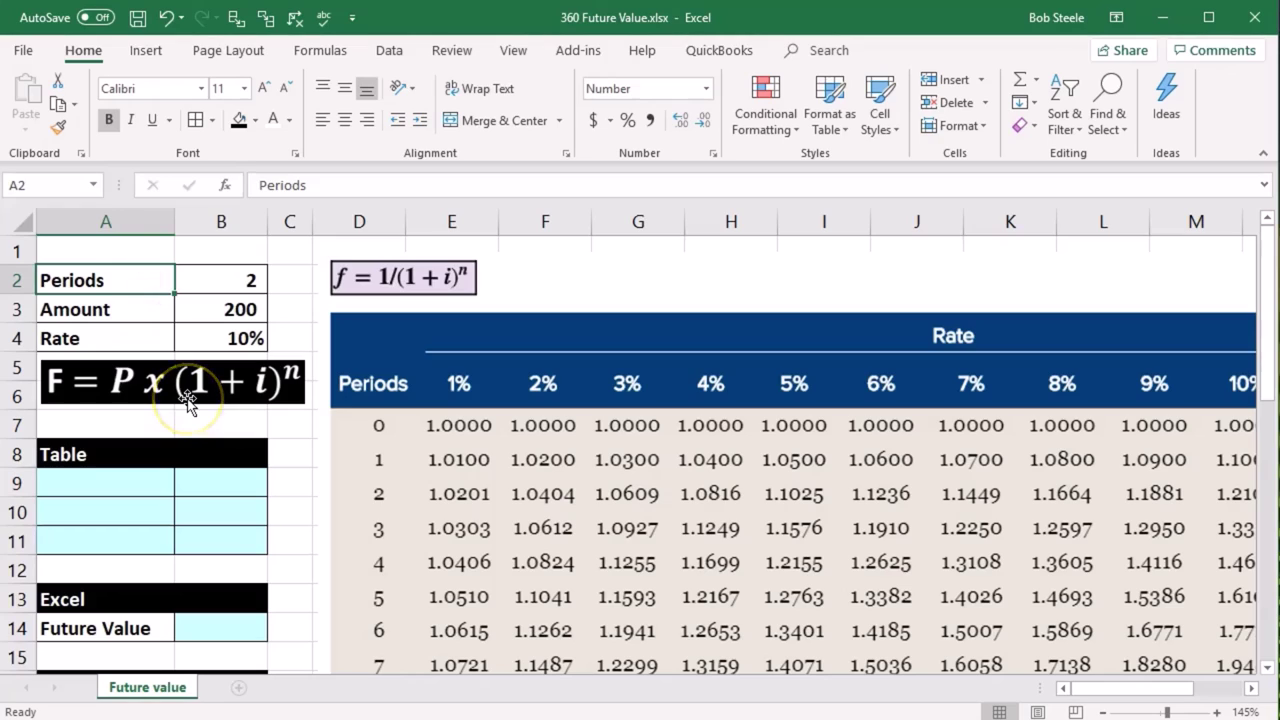
key("Right")
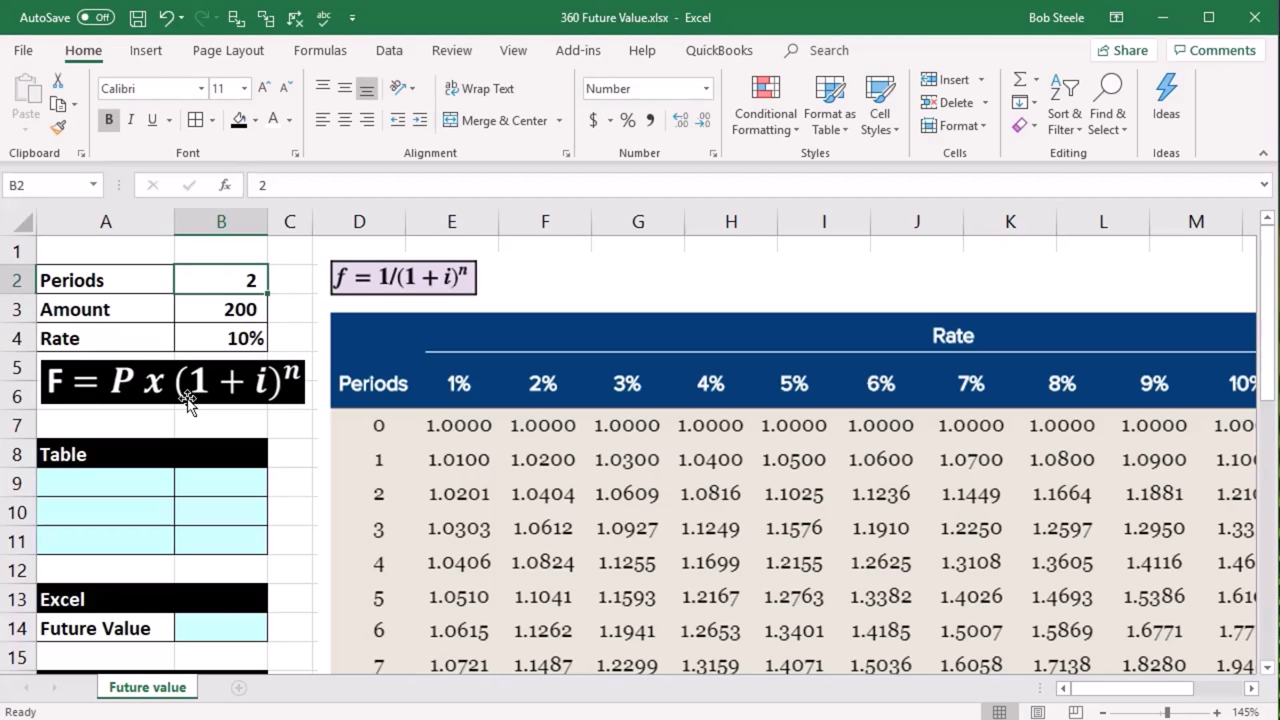
key("Down")
key("Down")
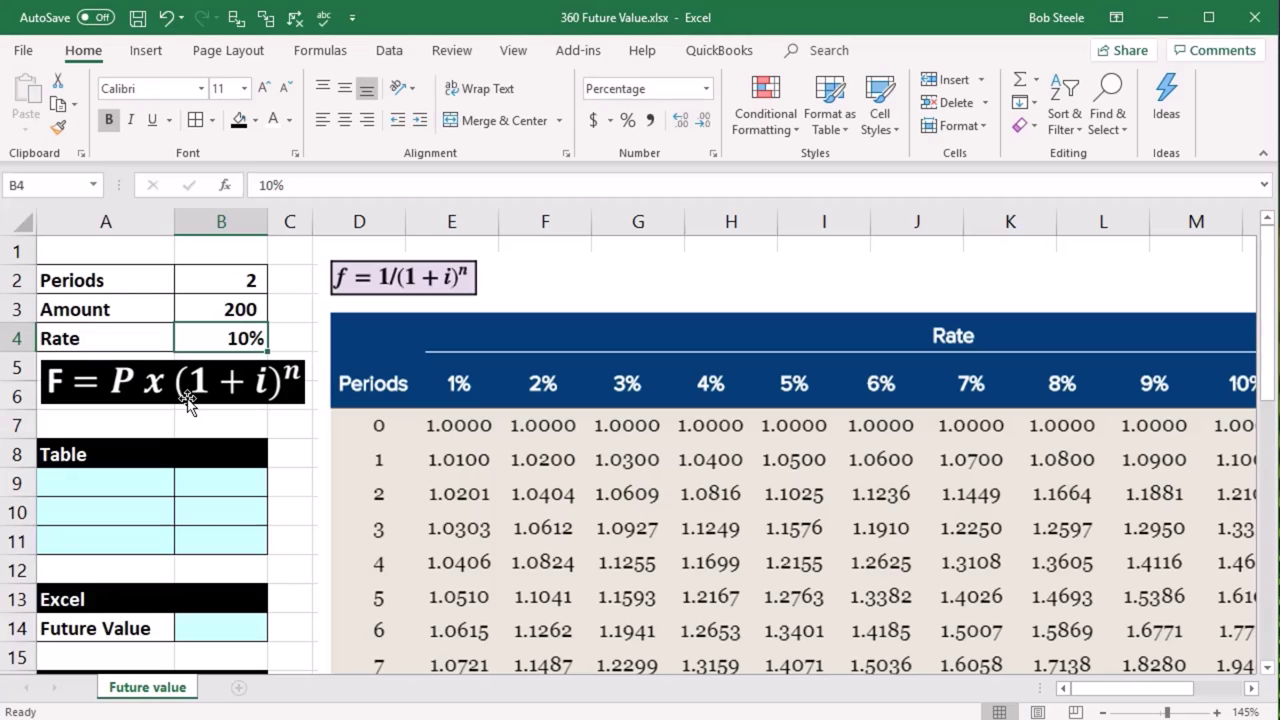
key("Up")
key("Up")
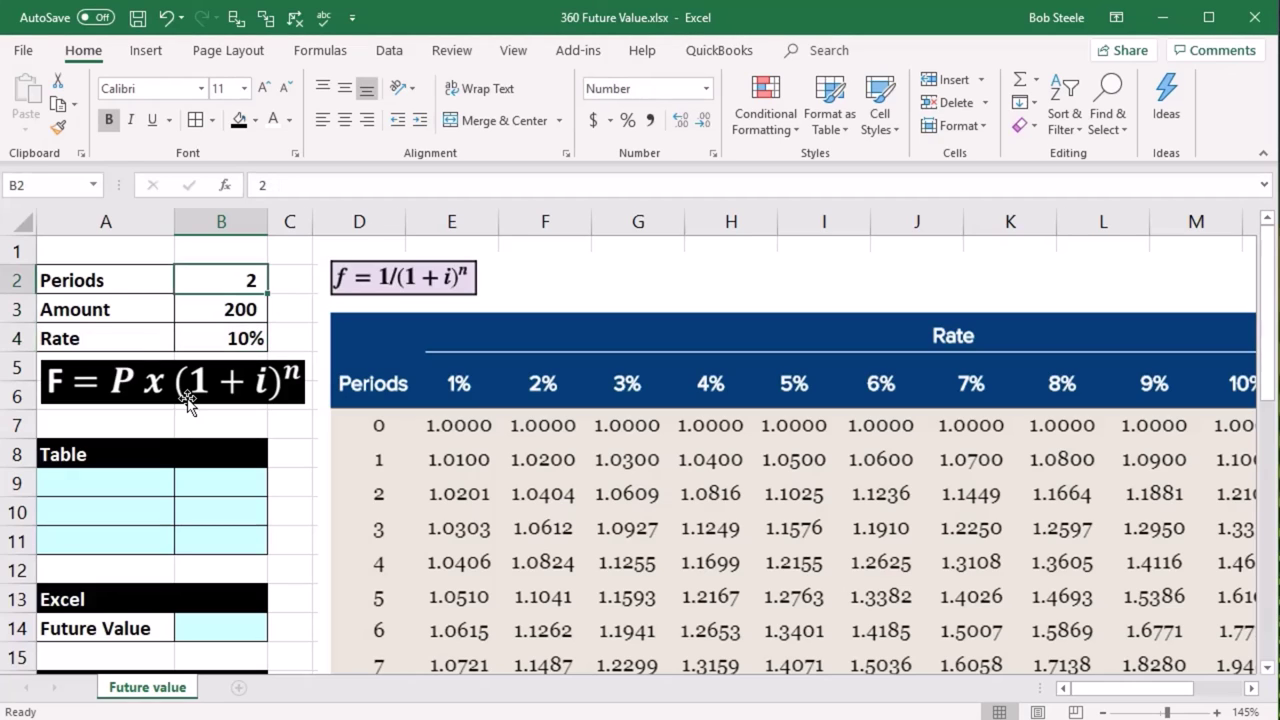
key("Down")
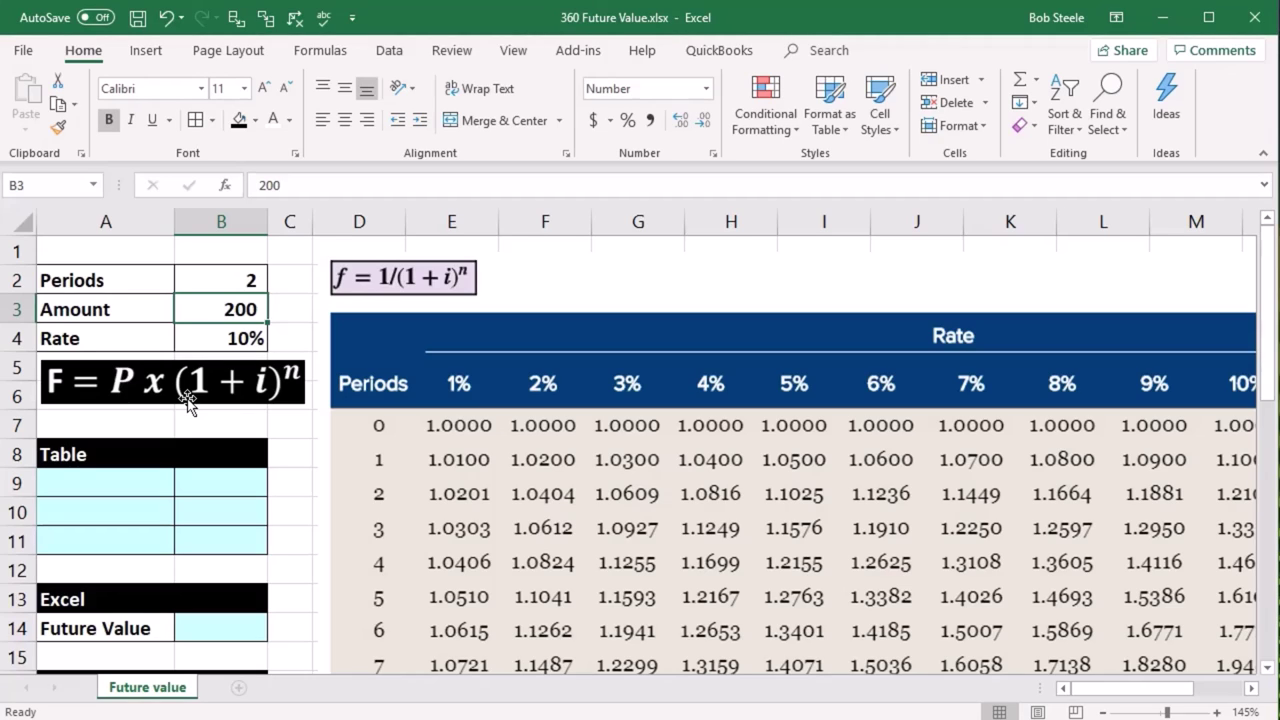
key("Down")
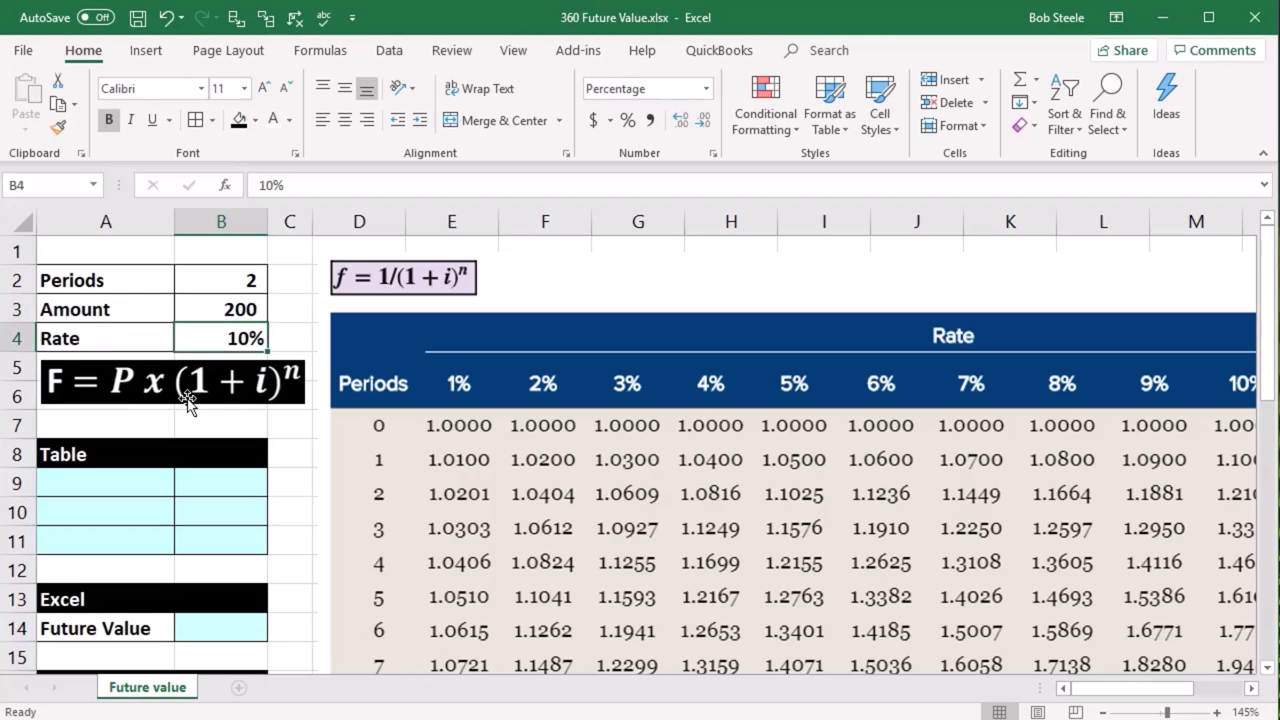
left_click(138, 339)
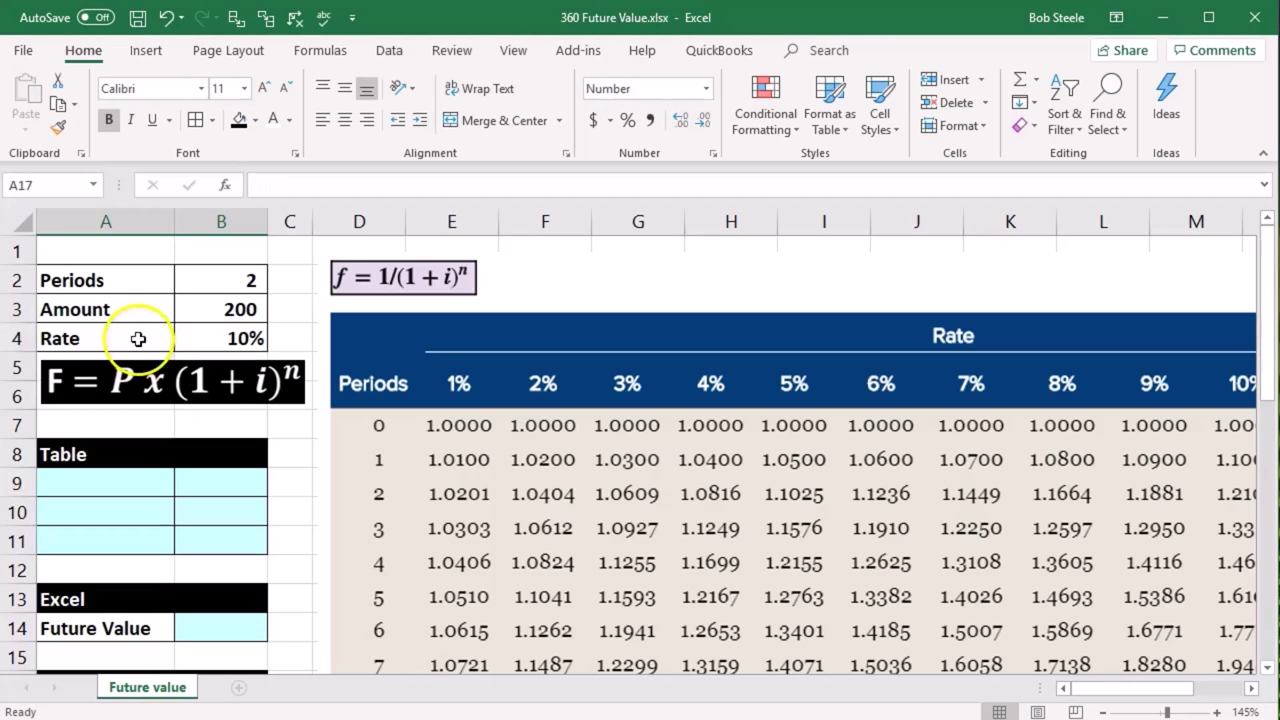
left_click(138, 339)
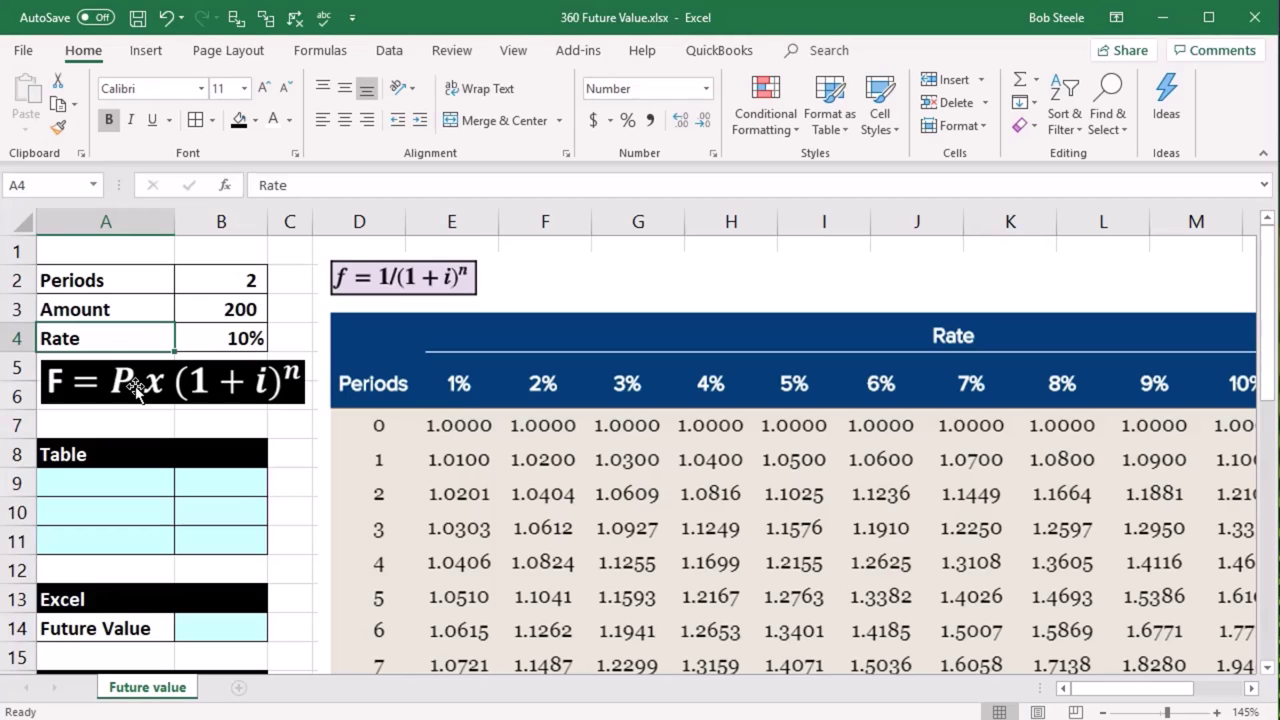
key("Right")
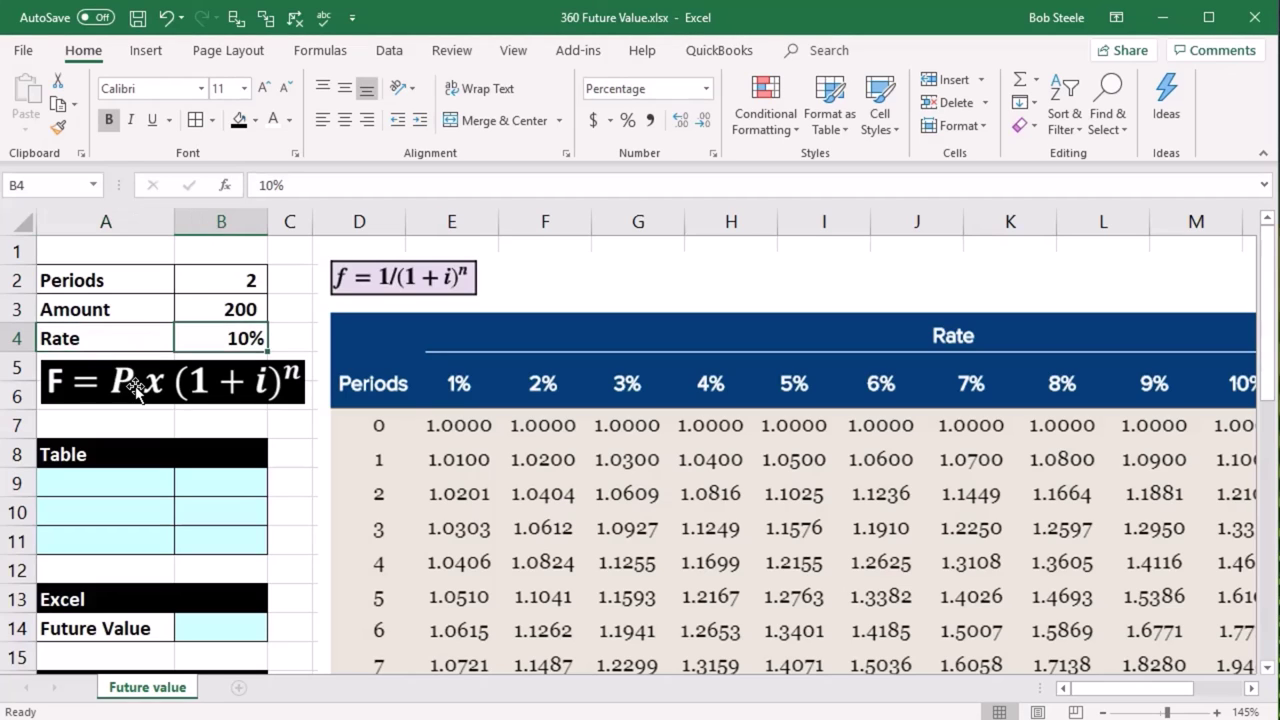
key("Up")
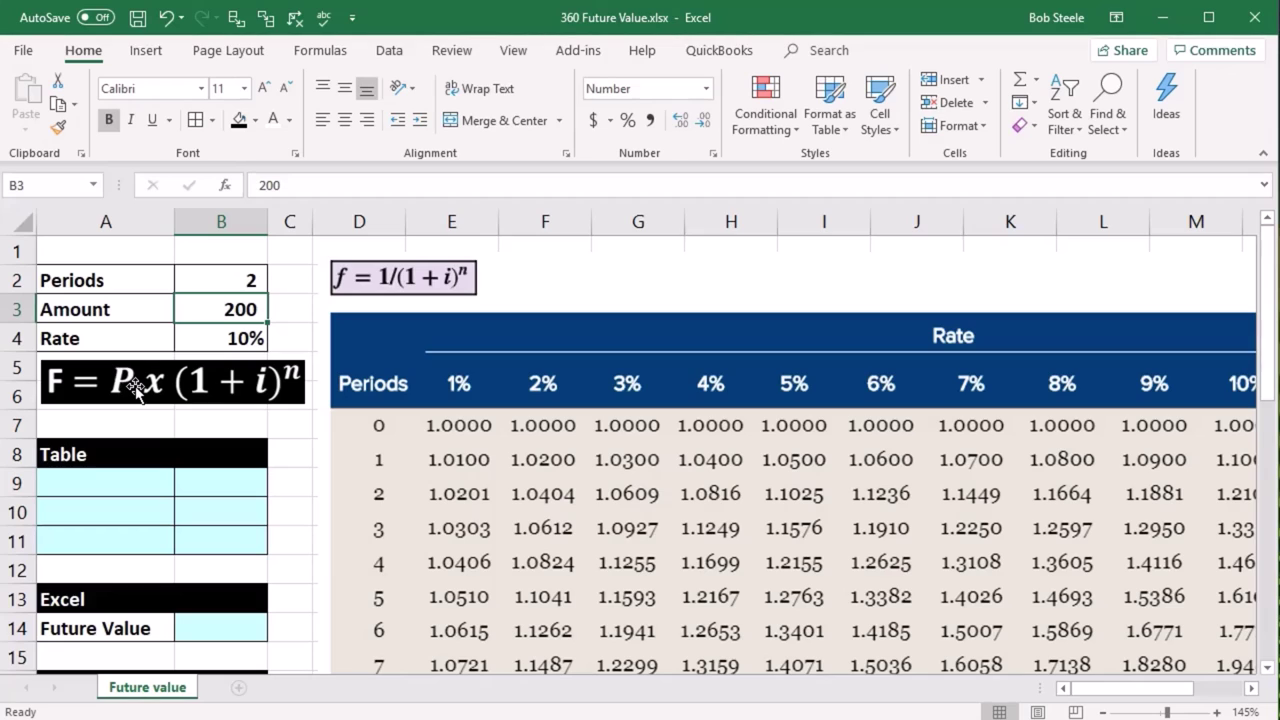
left_click(190, 342)
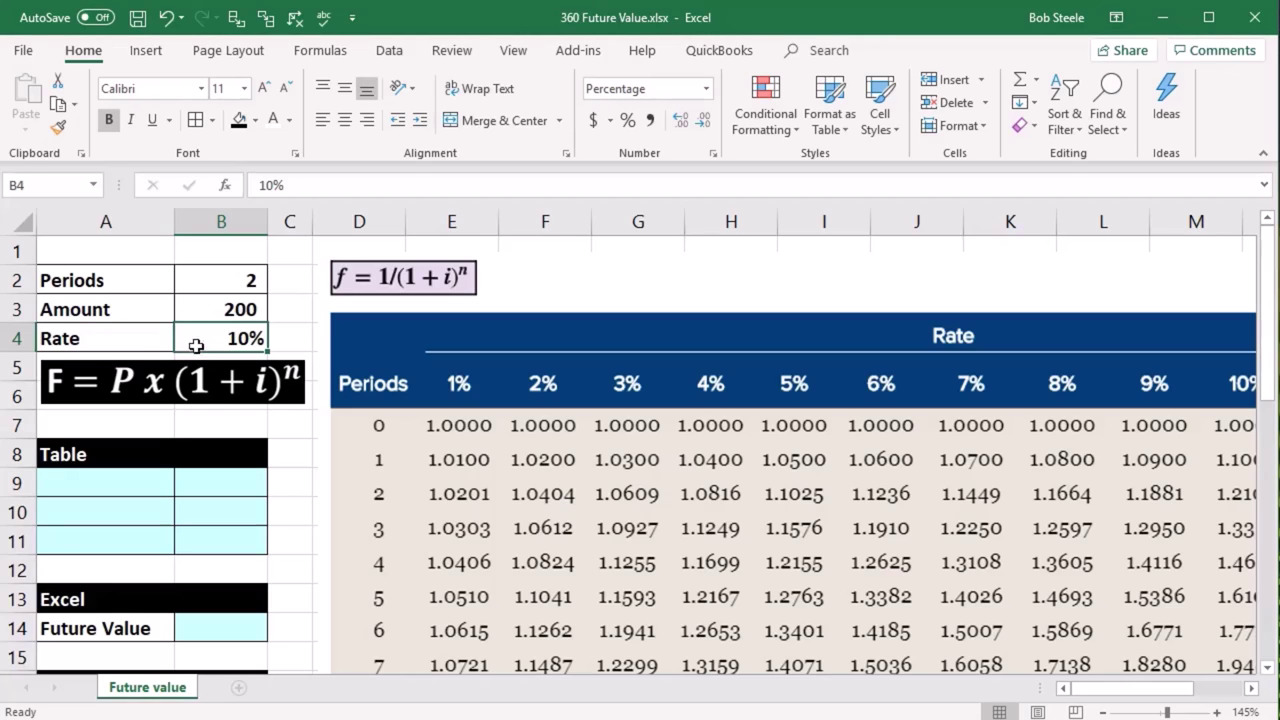
left_click(220, 316)
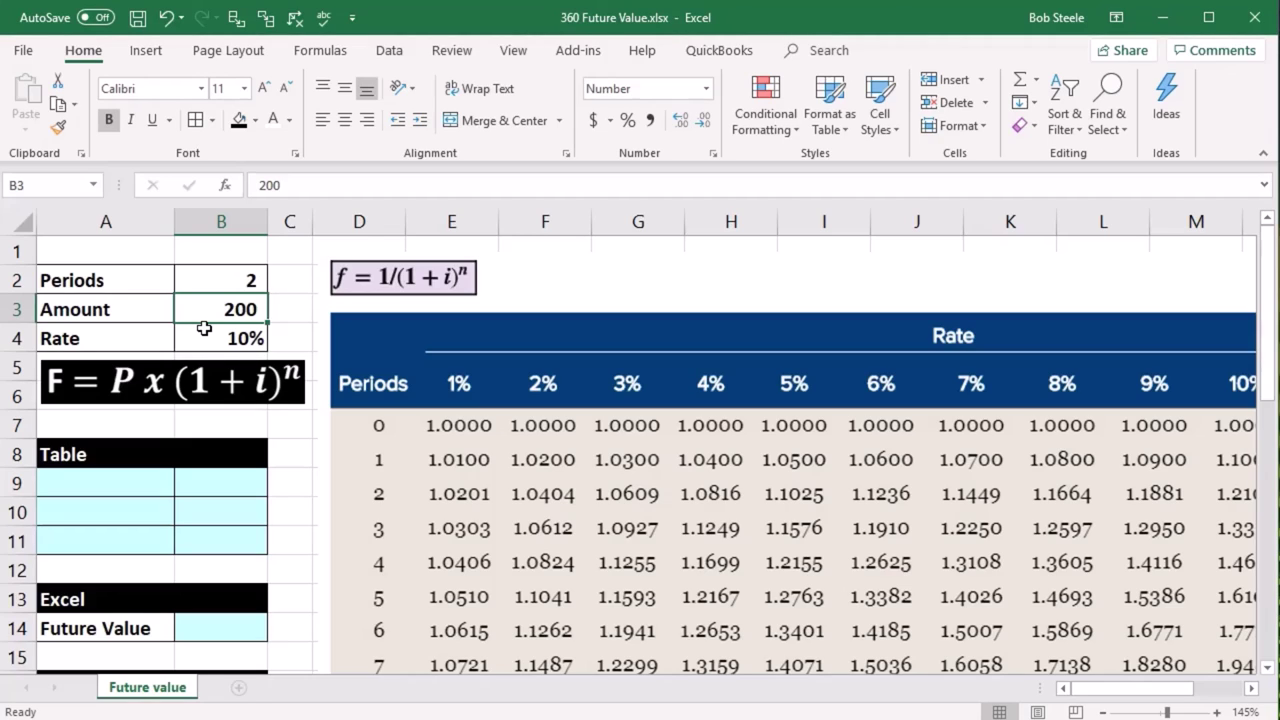
Fill the first Table row by linking A9 to the Amount label in A3 and B9 to its value in B3
left_click(51, 481)
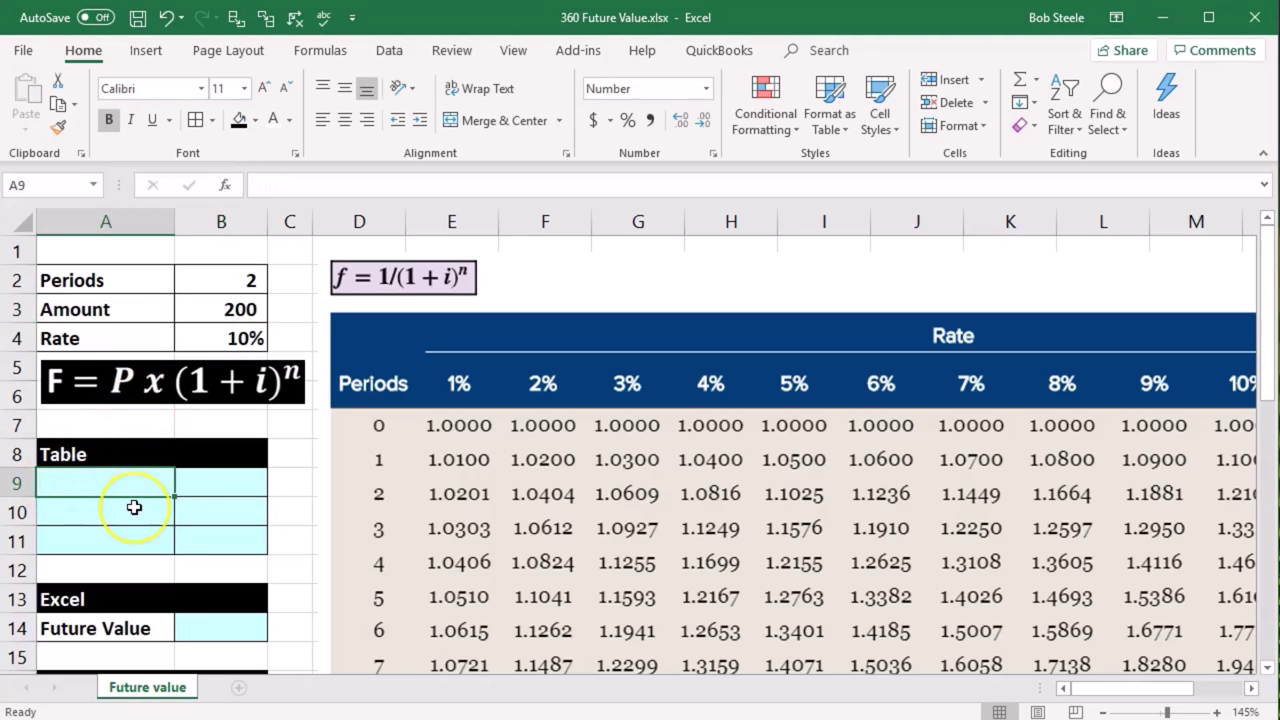
type("=")
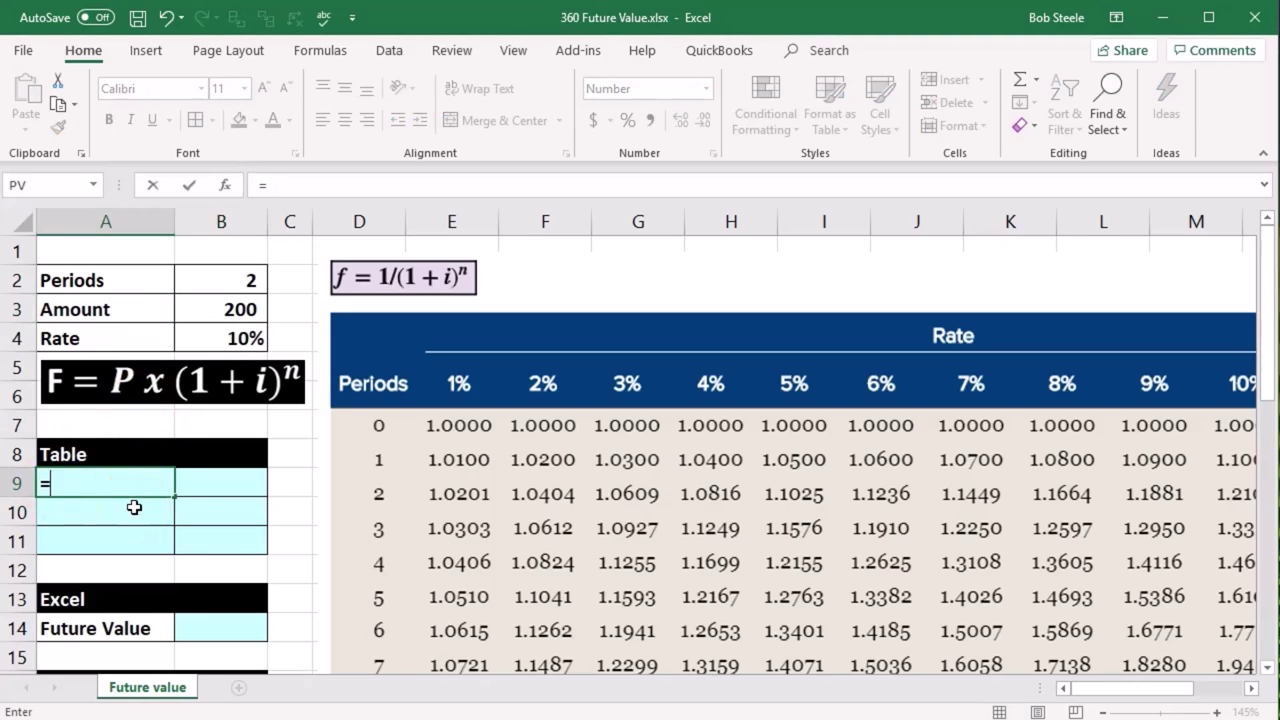
left_click(93, 312)
key("Tab")
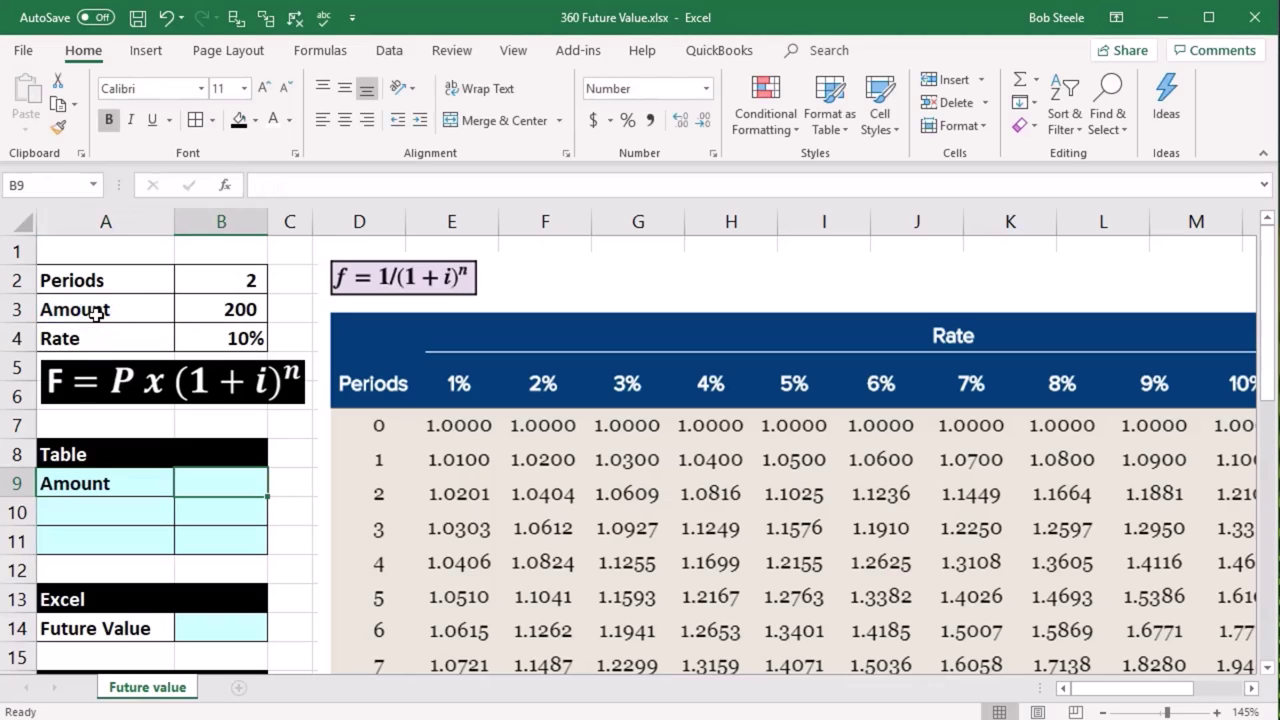
type("=")
left_click(190, 302)
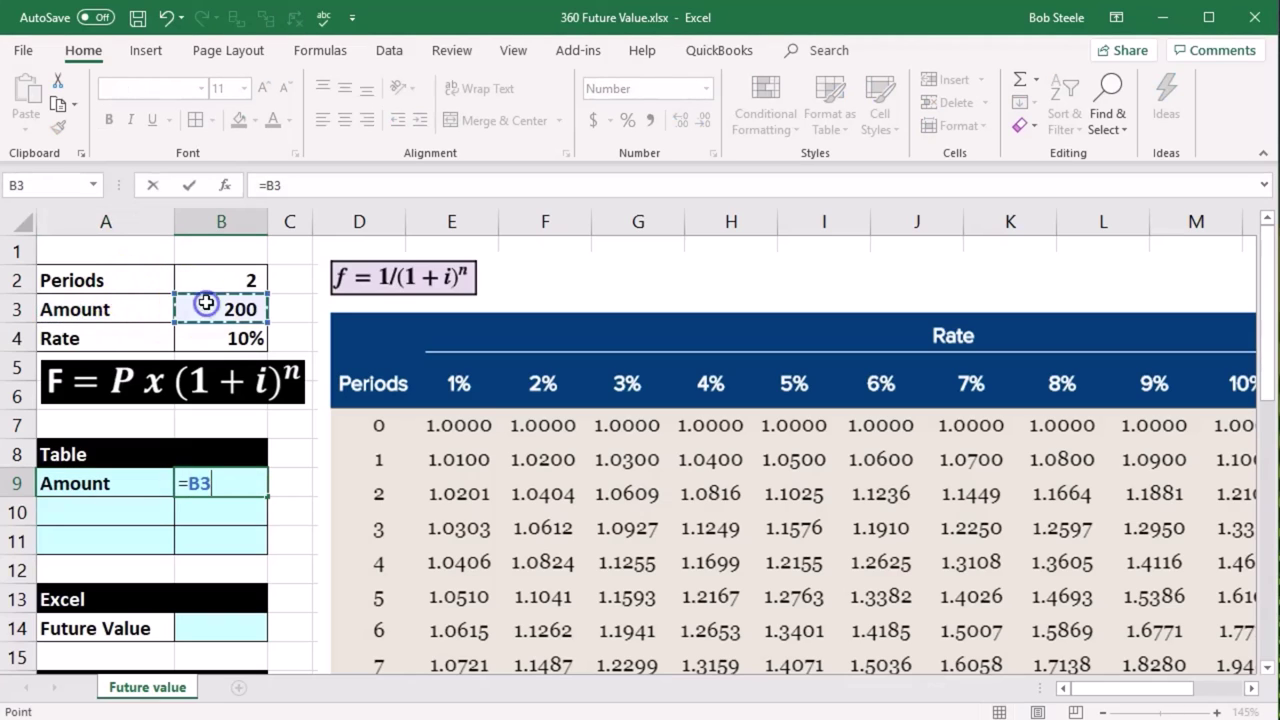
key("Return")
Label A10 "Talbe" and enter the table factor 1.210 for 2 periods at 10% in B10
type("Talbe")
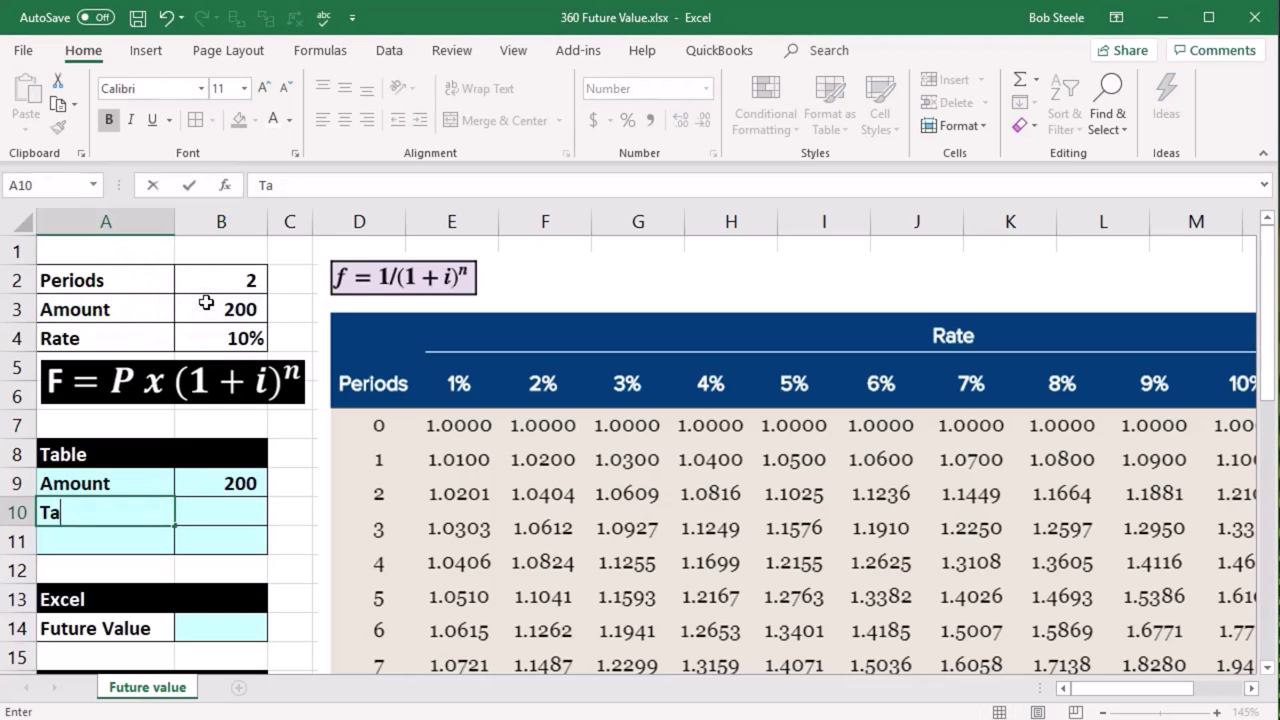
key("Tab")
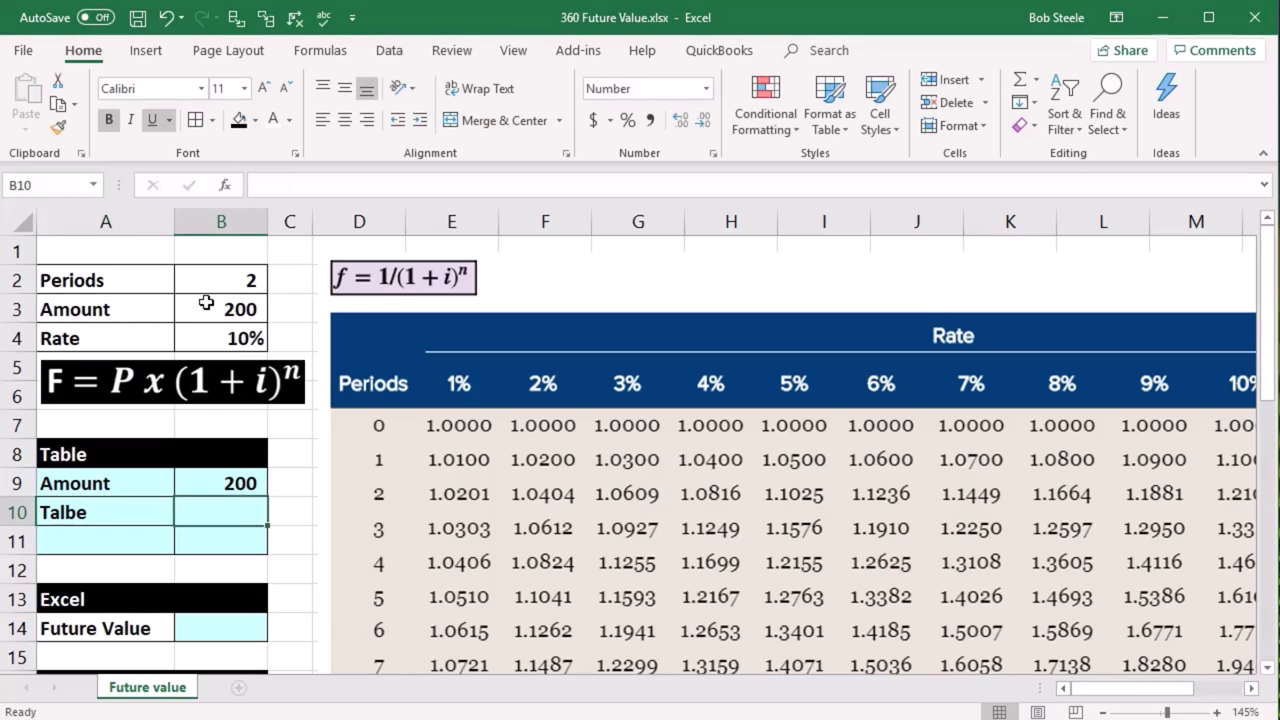
left_click(1252, 689)
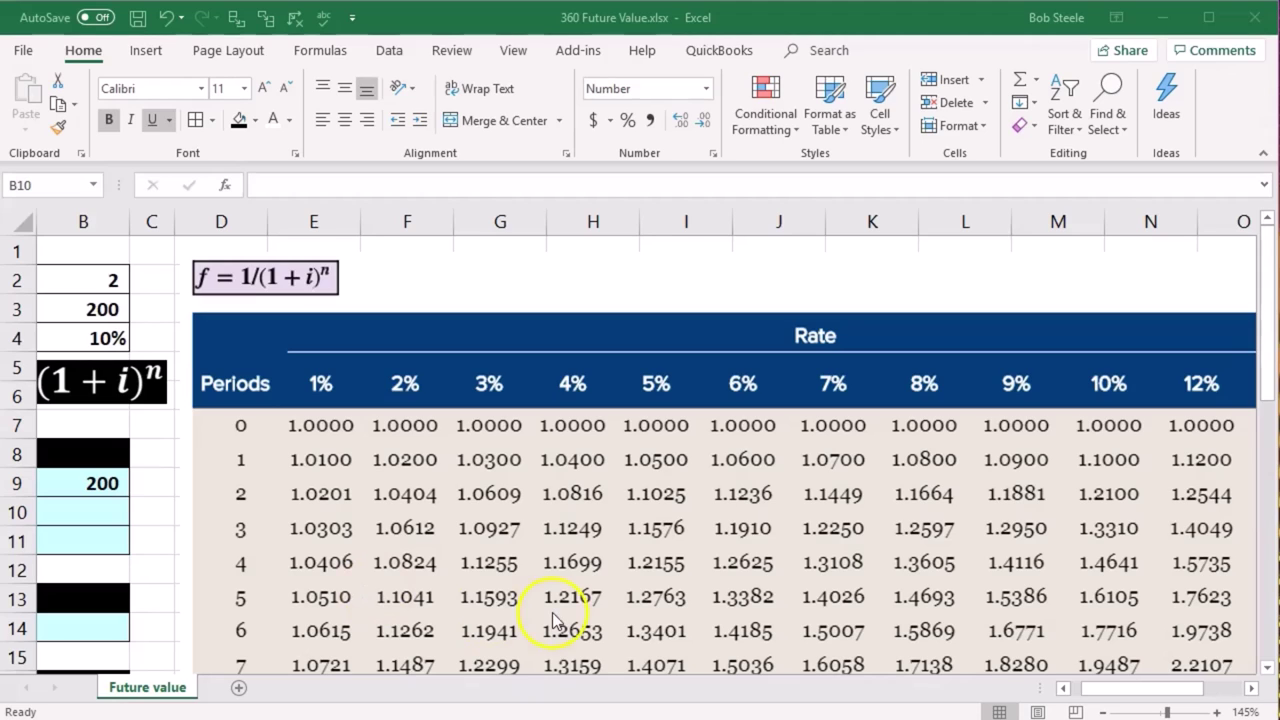
left_click_drag(1136, 690, 1000, 688)
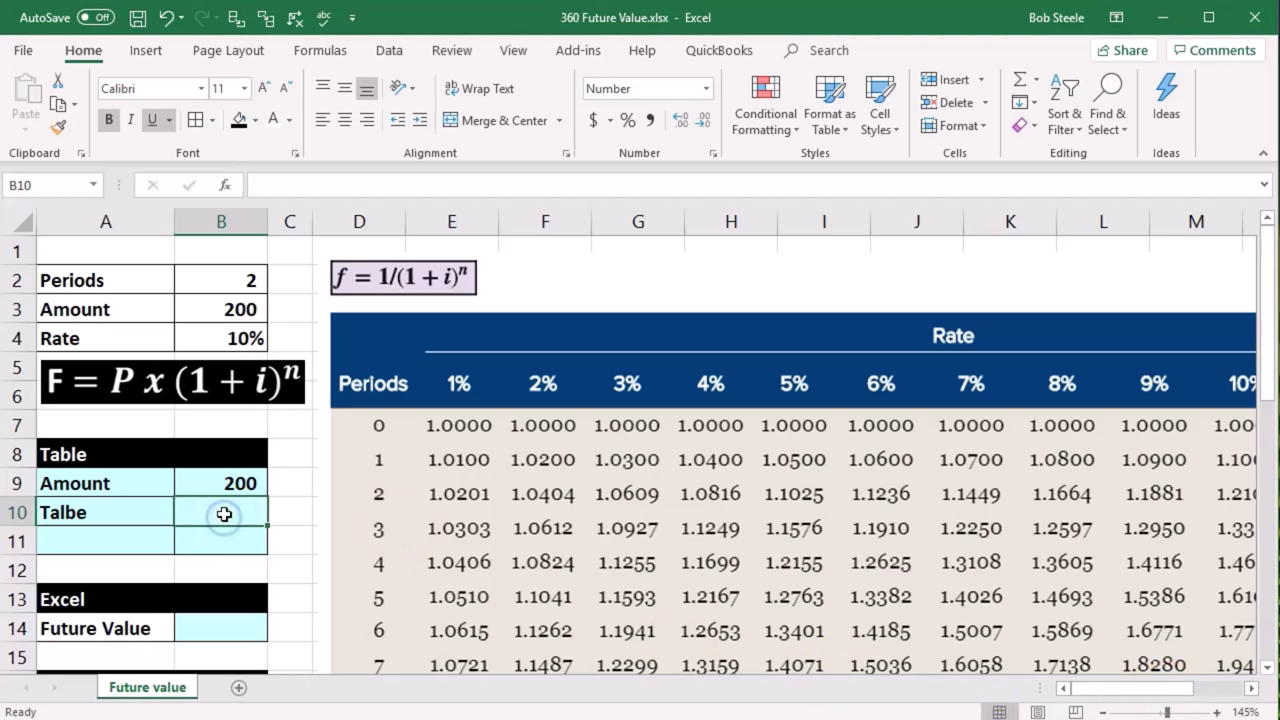
type("1.2")
key("Return")
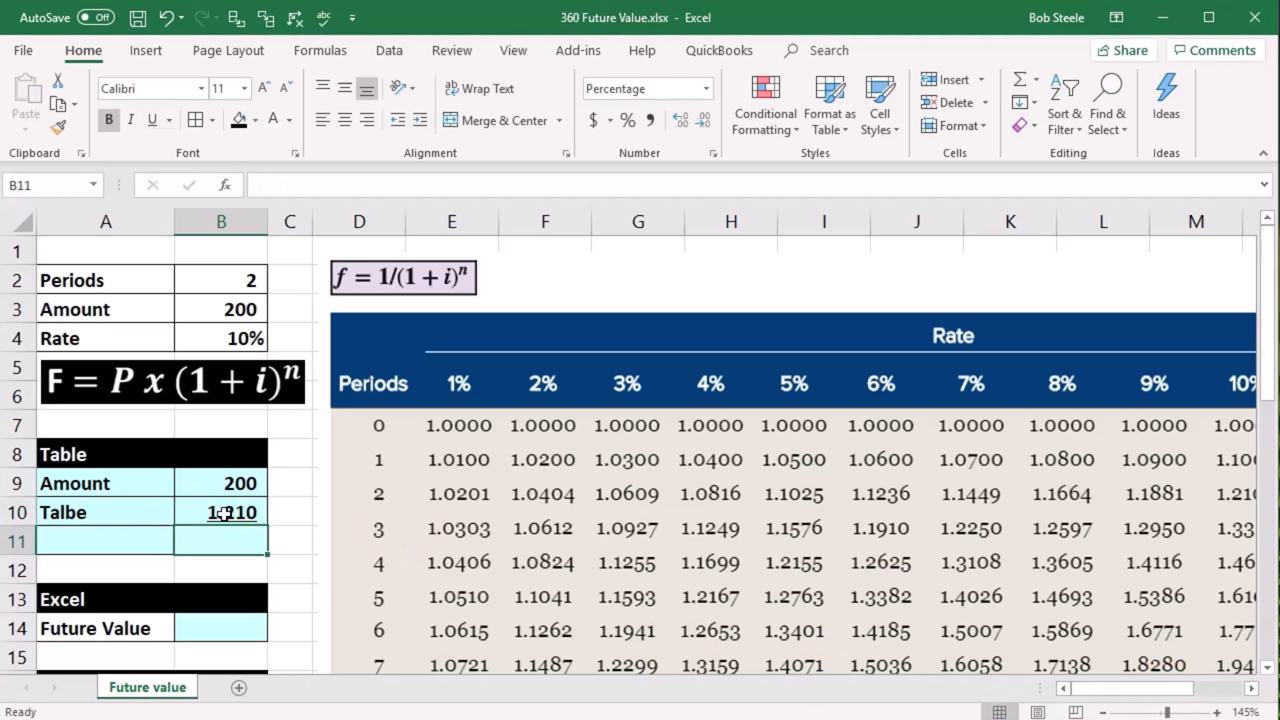
Paste the label "Future value" into A11 and select the result cell B11 beside it
key("Left")
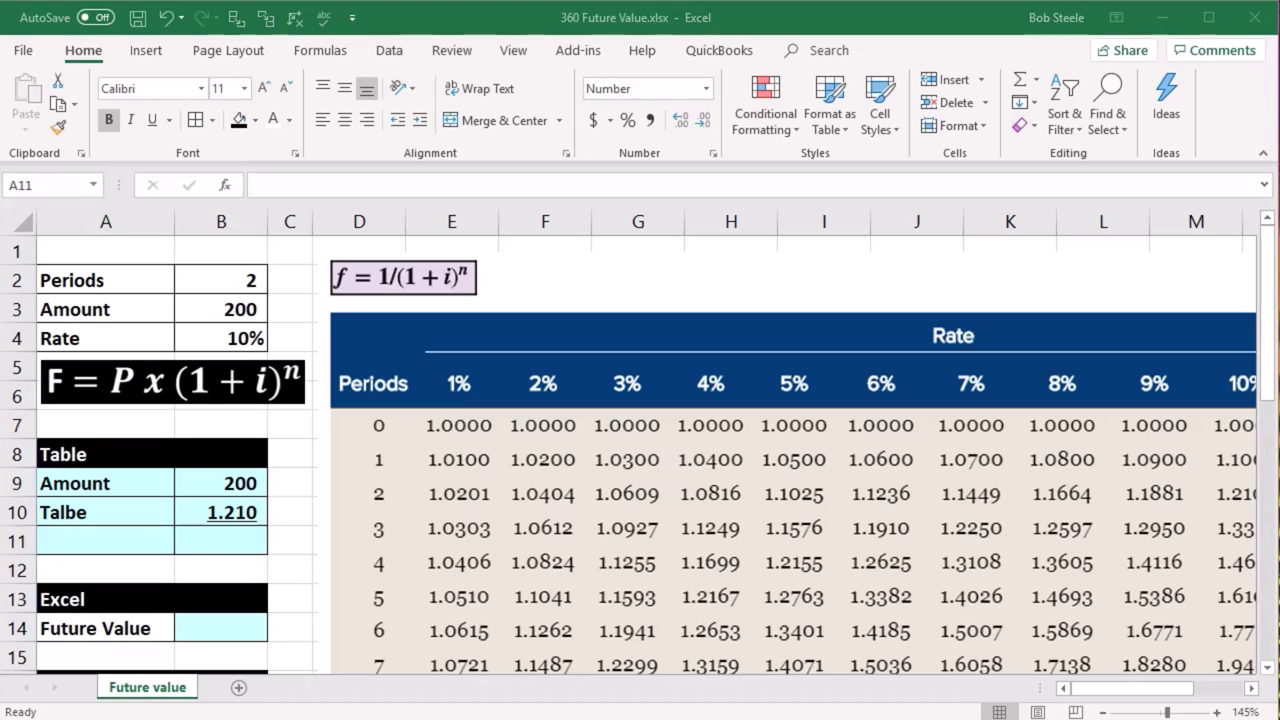
left_click(126, 536)
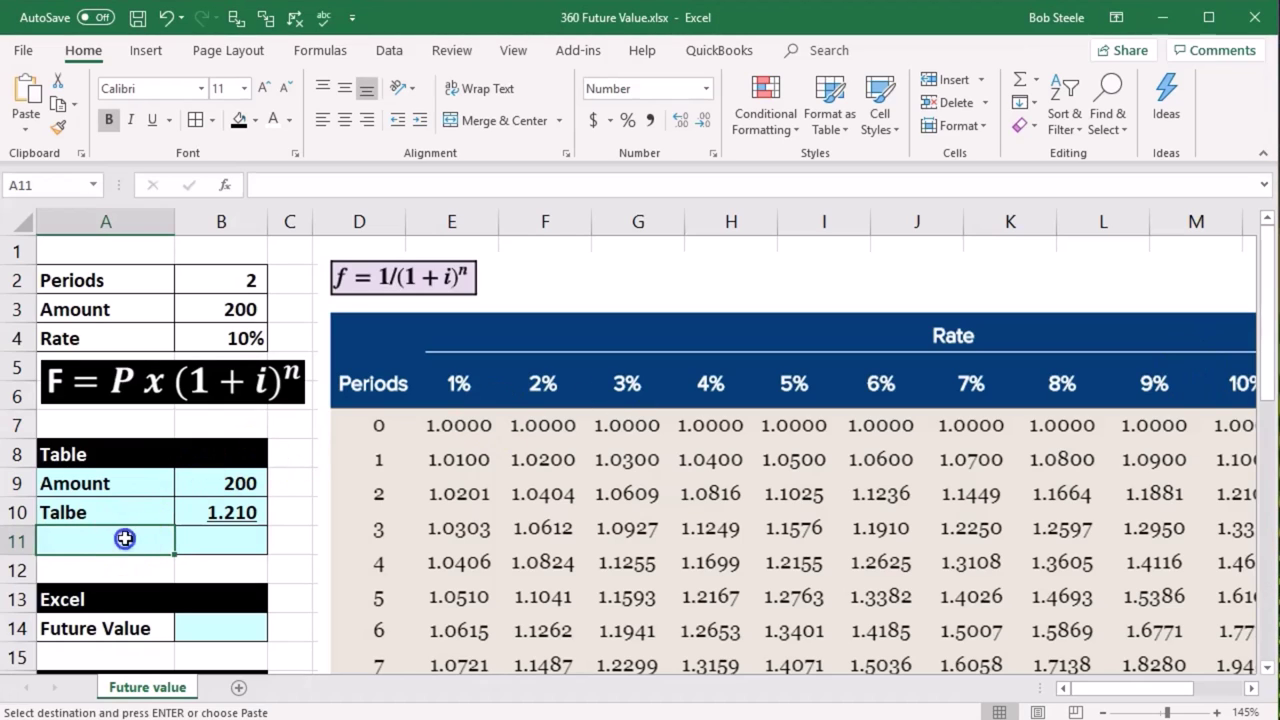
key("ctrl+v")
key("Right")
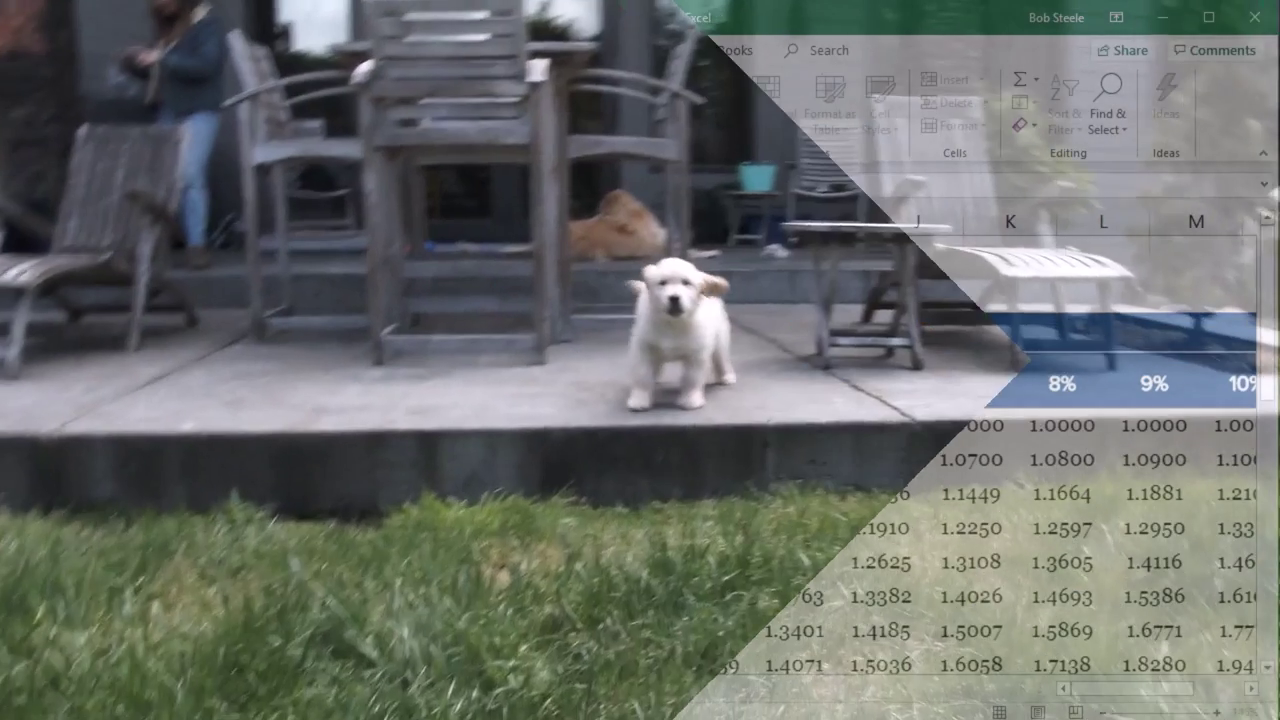
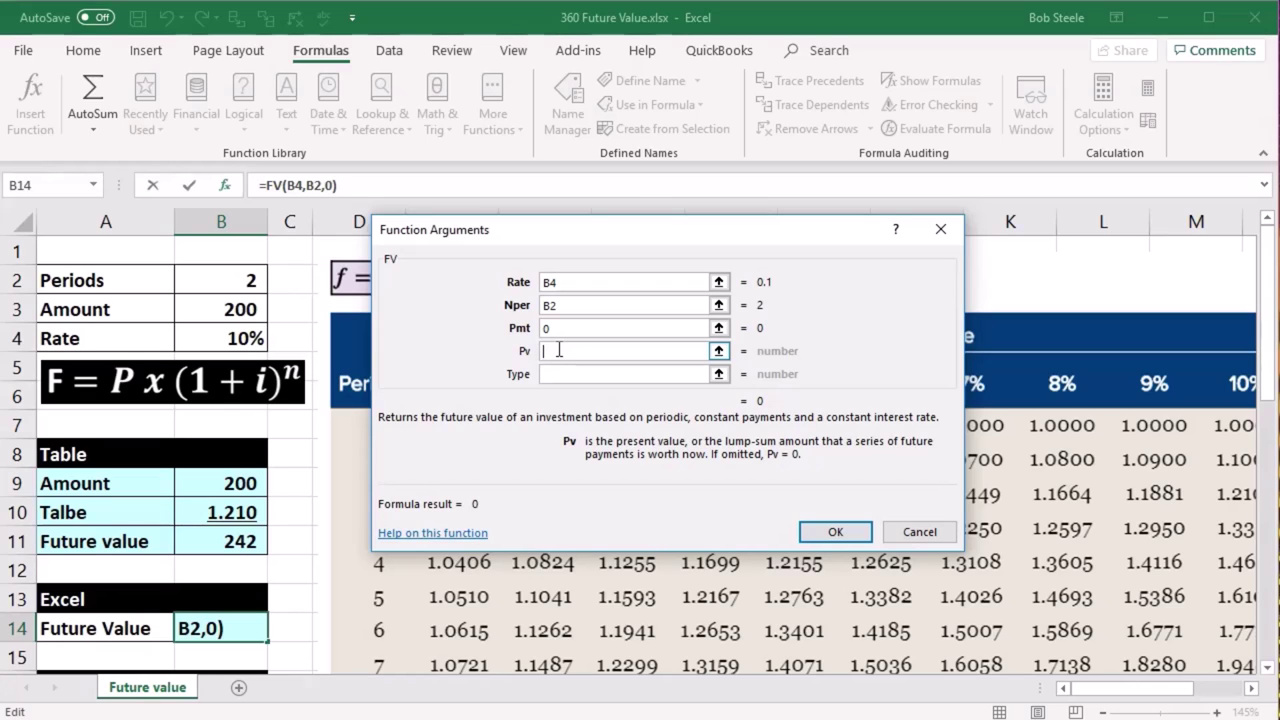
Set the FV function's present value to B3 and enter the completed formula =FV(B4,B2,0,B3) in B14
left_click(232, 311)
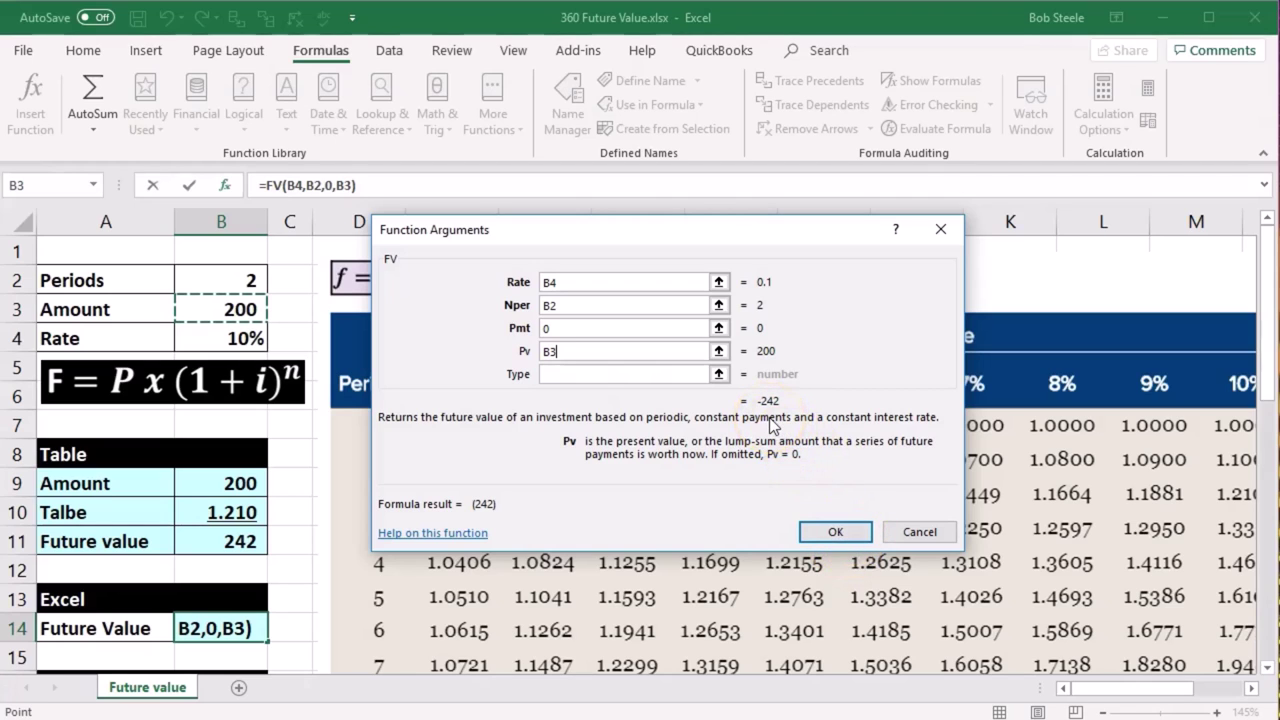
left_click(835, 531)
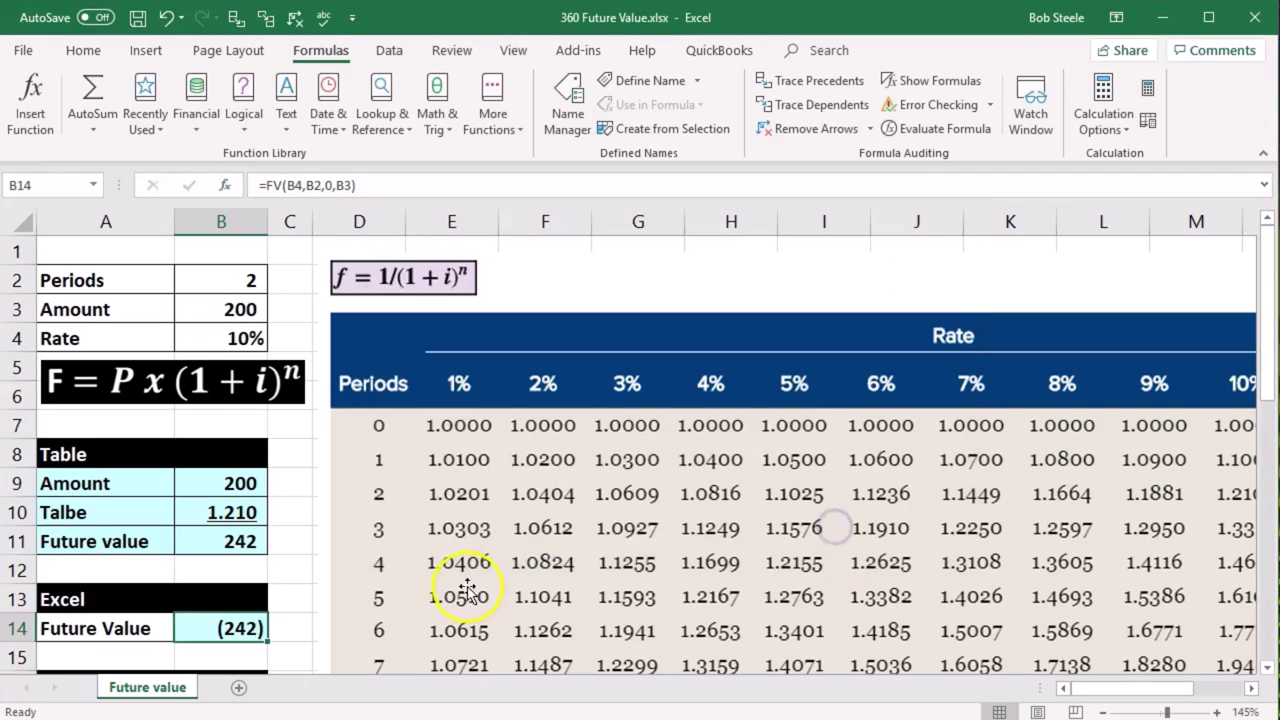
scroll(308, 627, "down", 1)
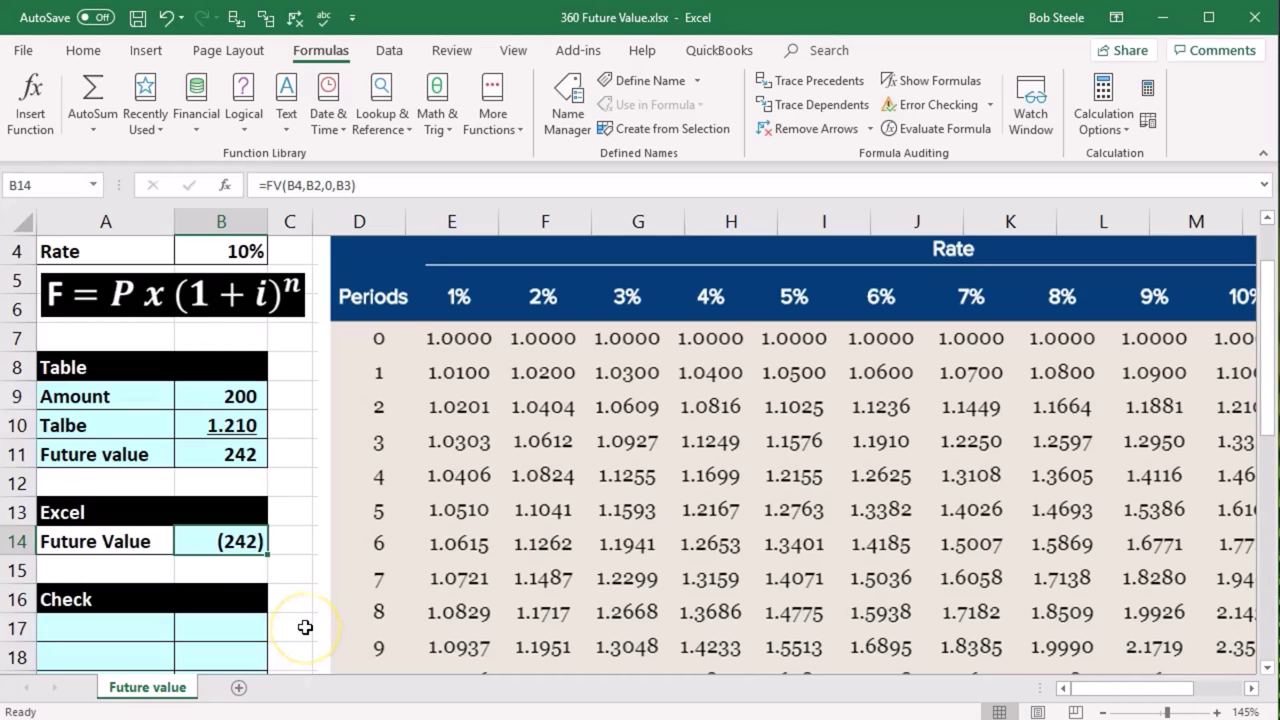
Negate the future value formula in B14 by inserting a minus sign before FV, giving =-FV(B4,B2,0,B3)
double_click(214, 541)
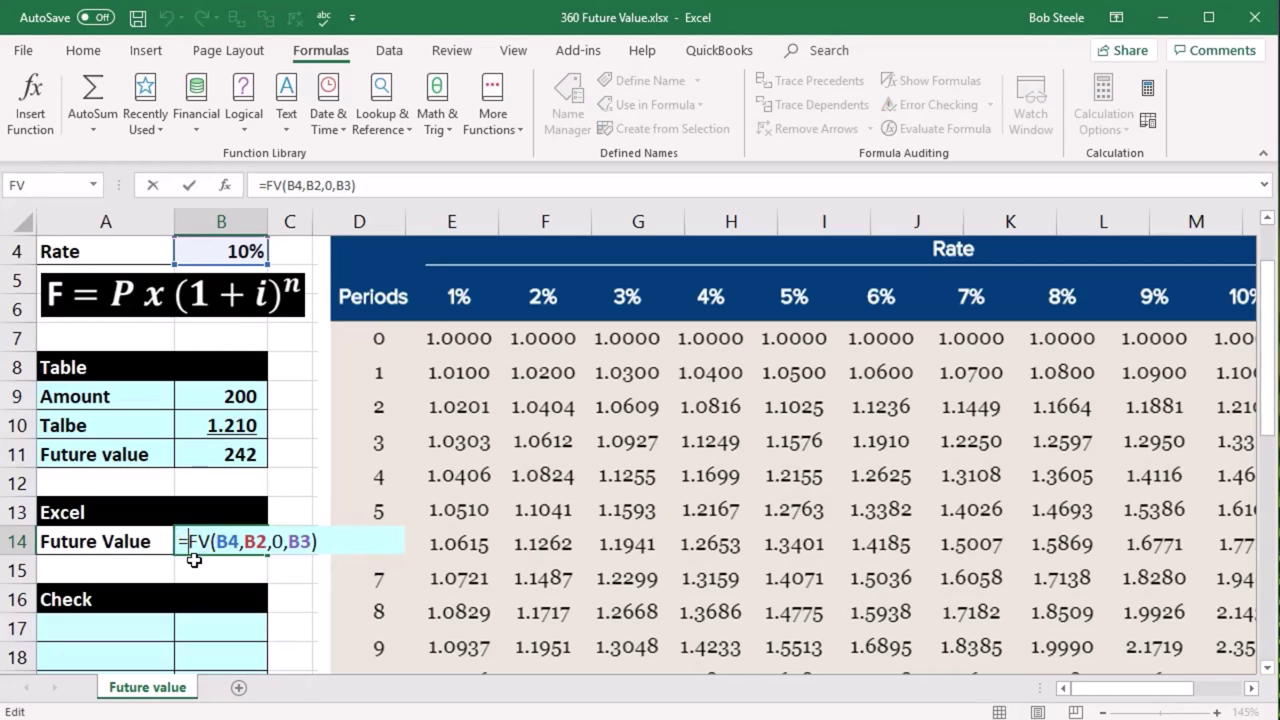
type("-")
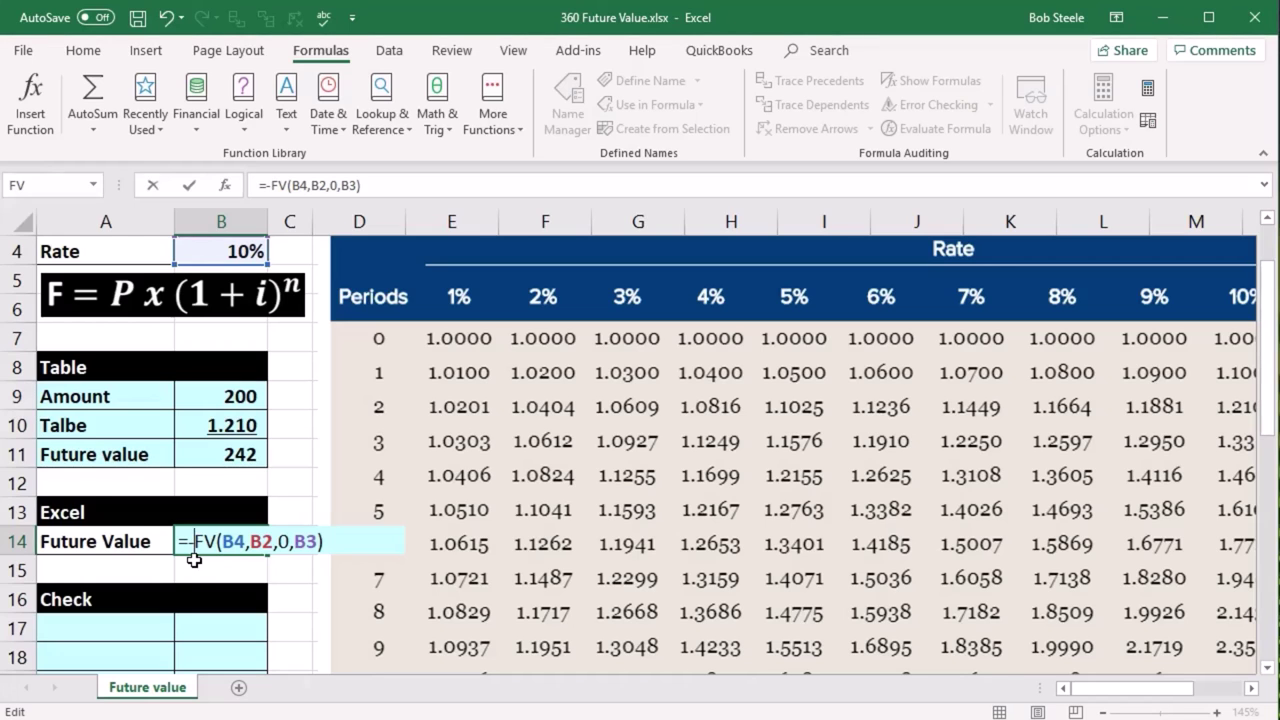
key("Return")
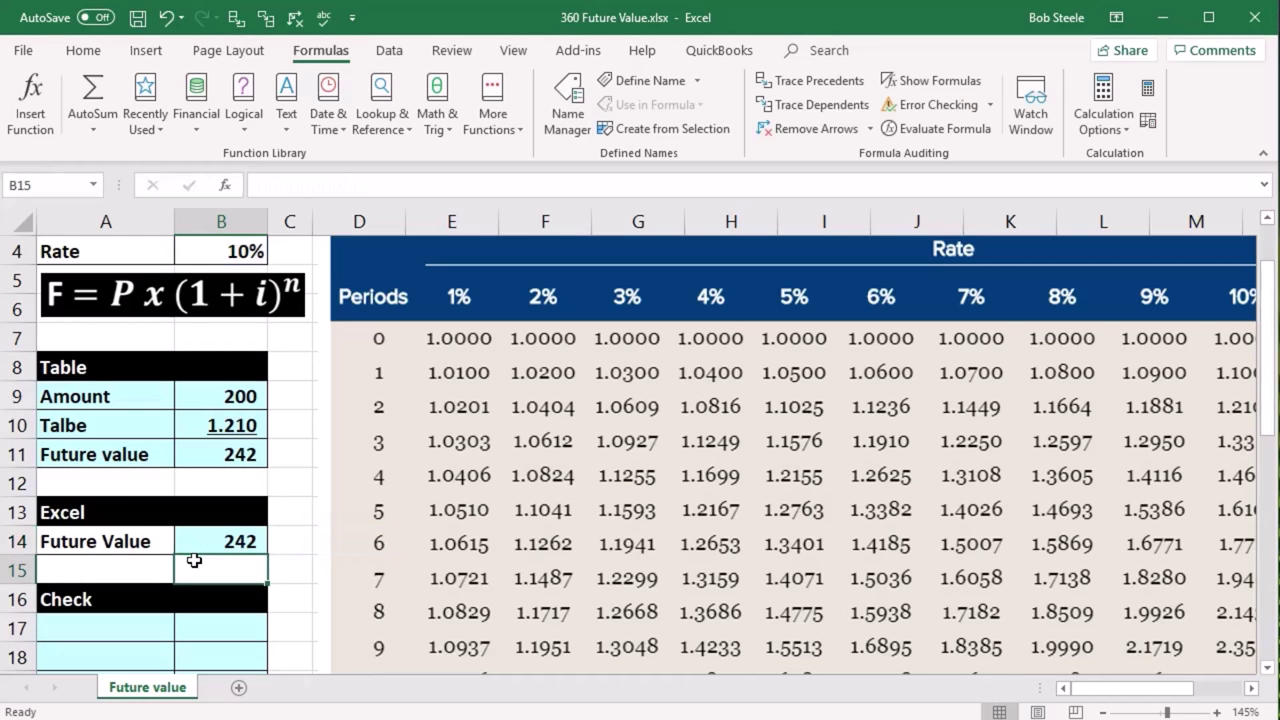
Clear B14 and start the formula over as -FV( with the rate argument set to B4
scroll(194, 561, "down", 1)
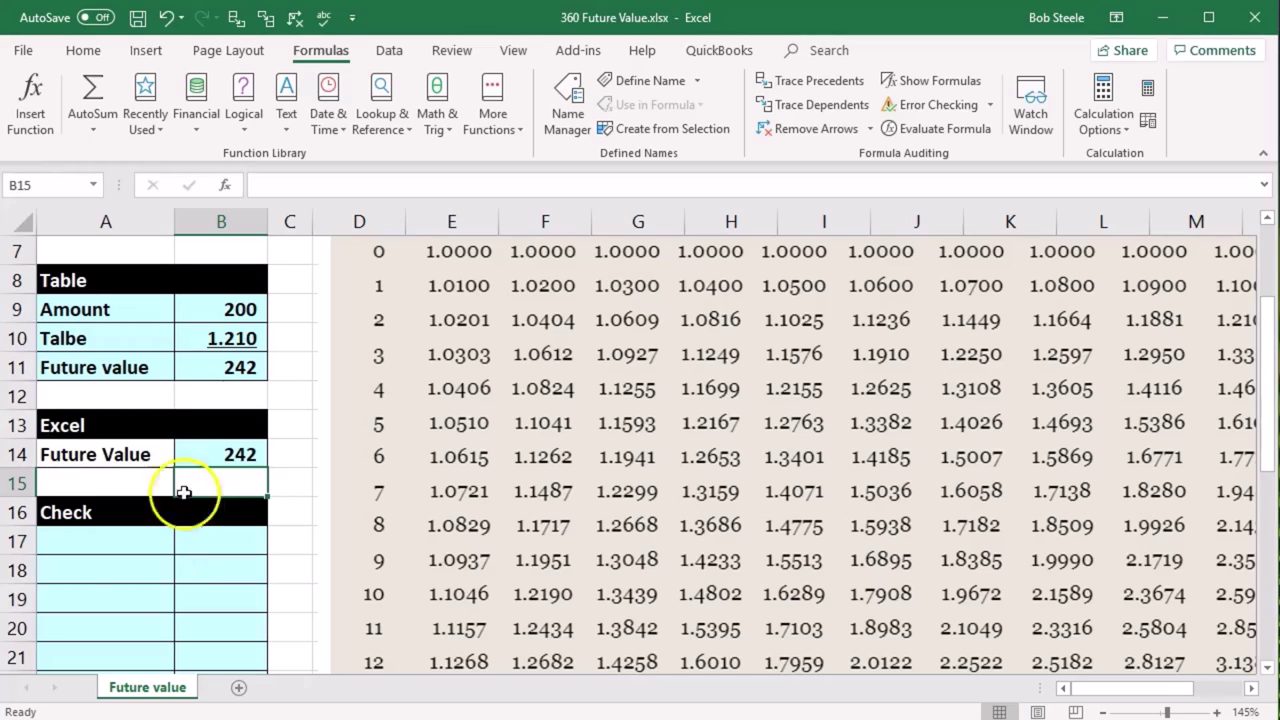
left_click(200, 454)
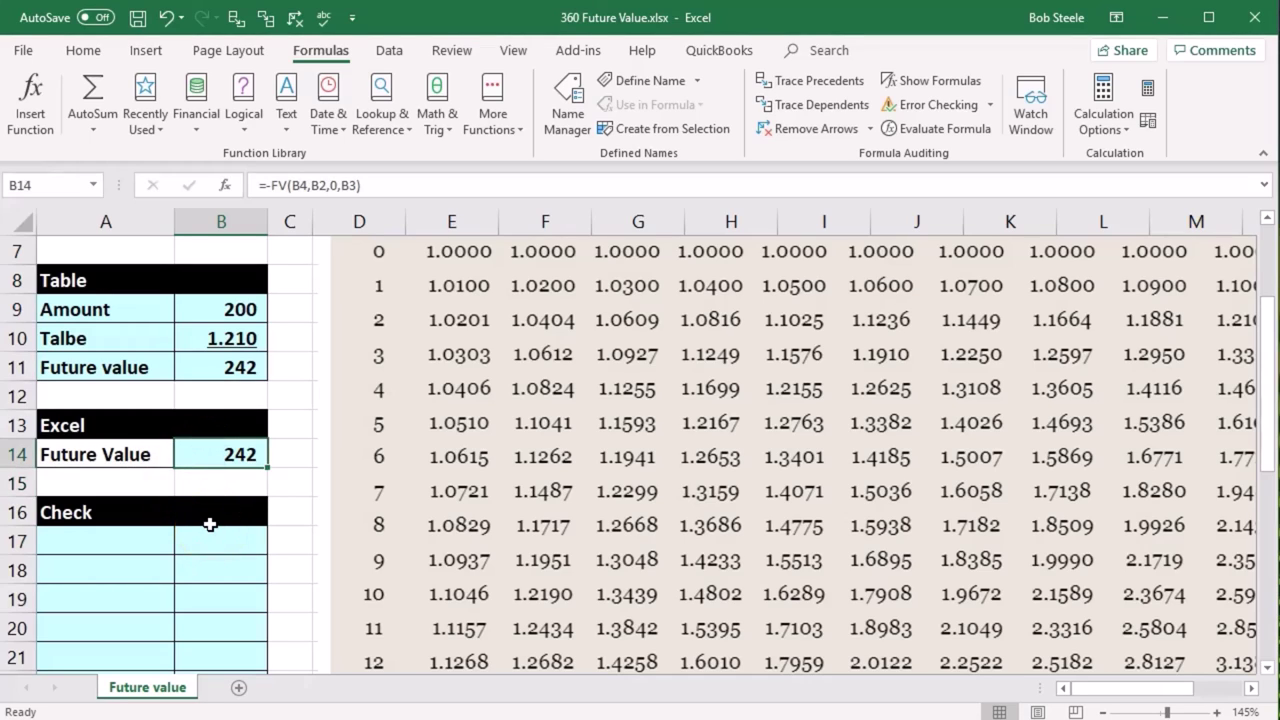
key("Delete")
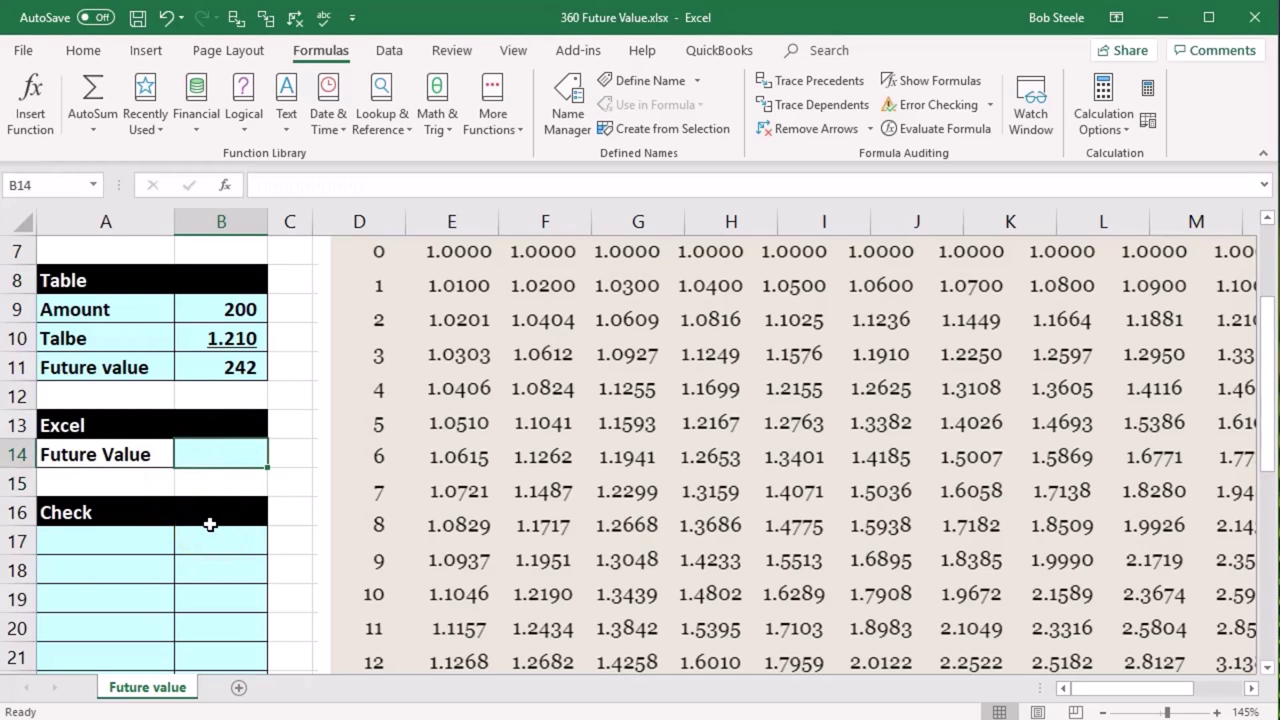
type("-")
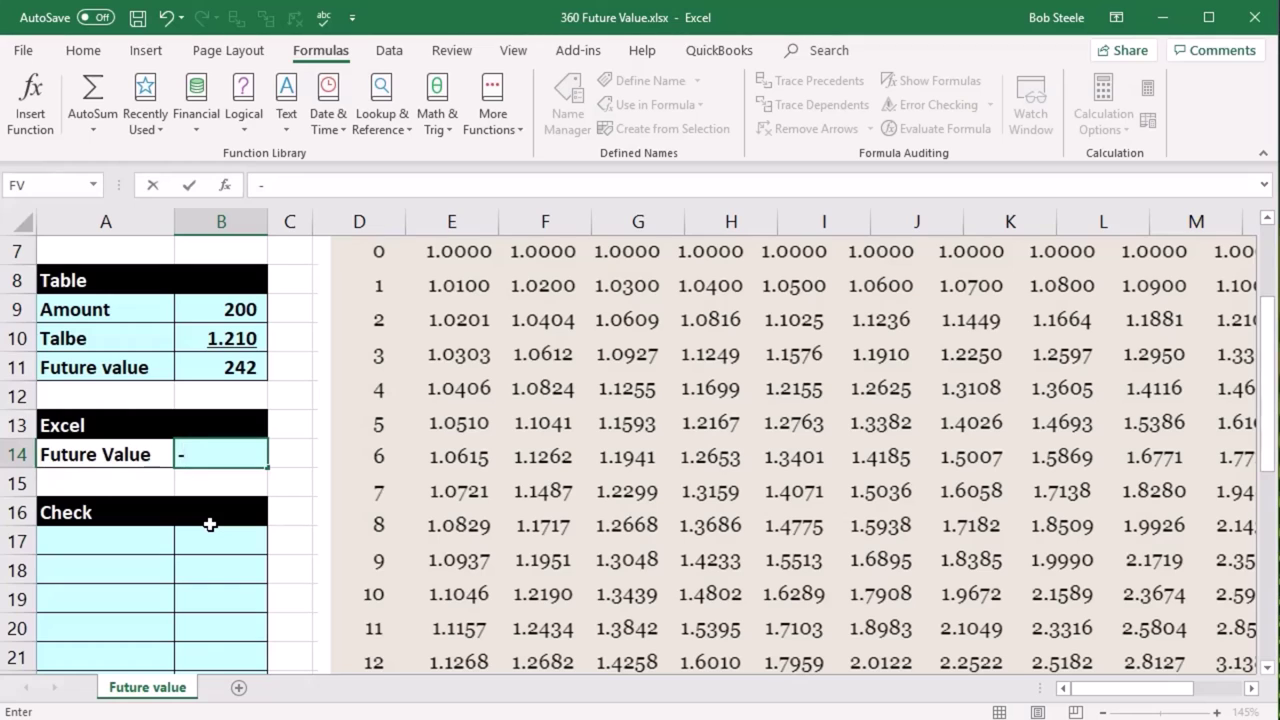
type("fv")
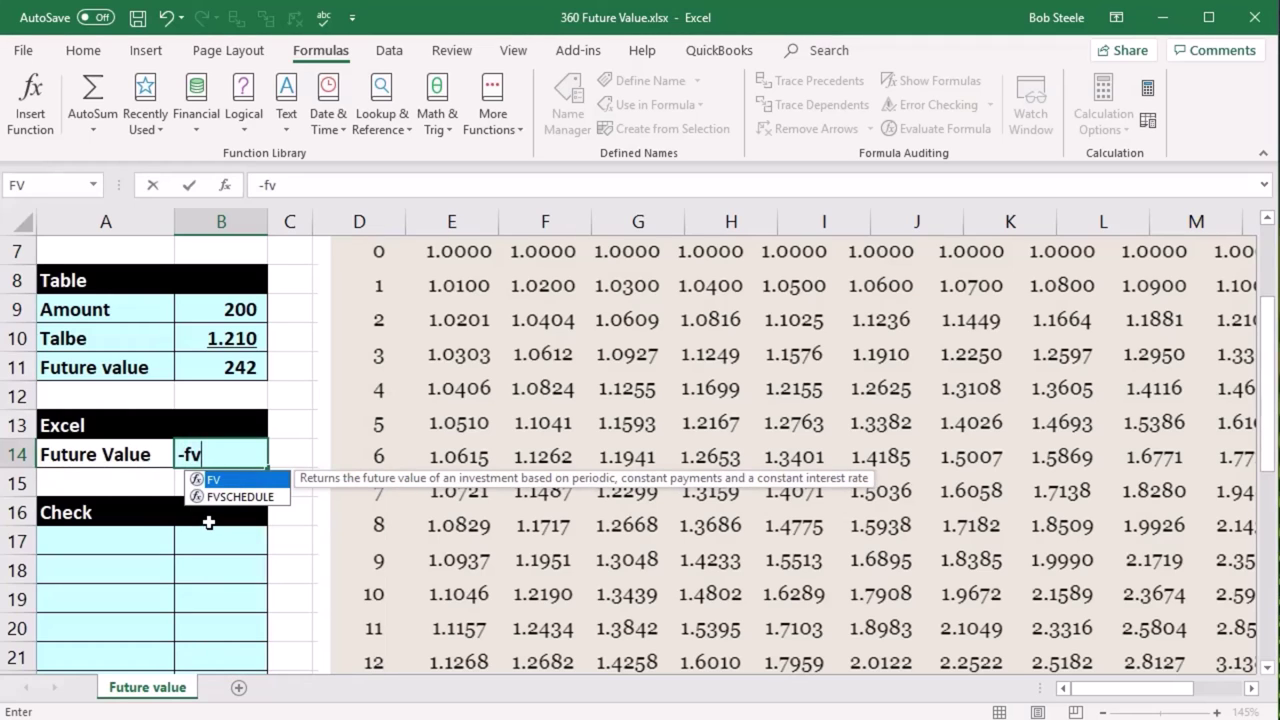
double_click(195, 481)
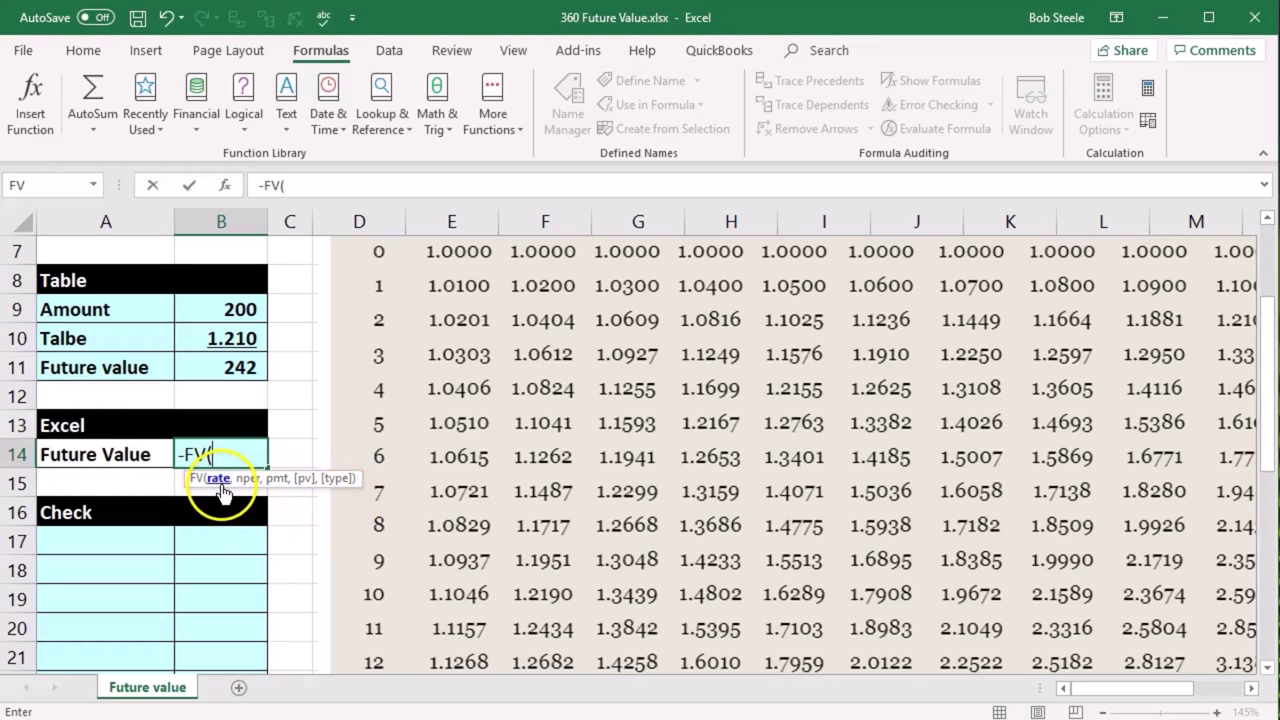
scroll(223, 517, "up", 2)
left_click(211, 340)
scroll(229, 400, "down", 3)
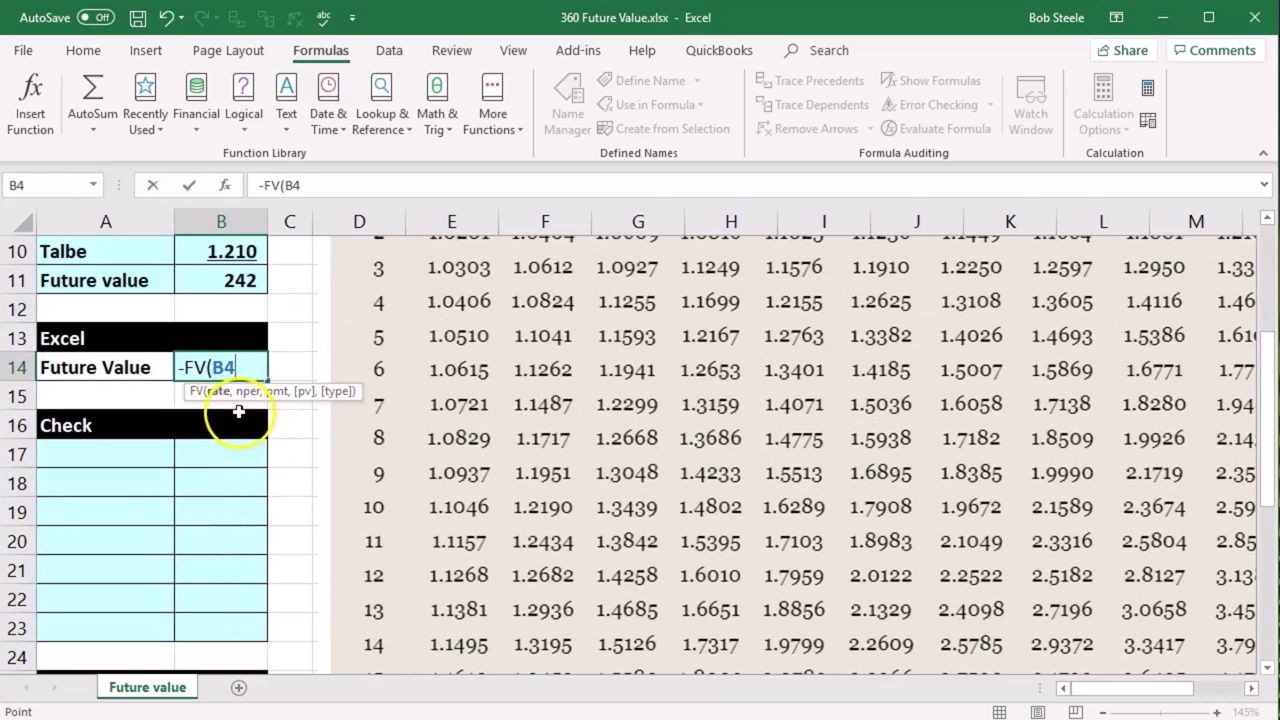
Set the FV function's number of periods to B2 and its payment argument to 0
type(",")
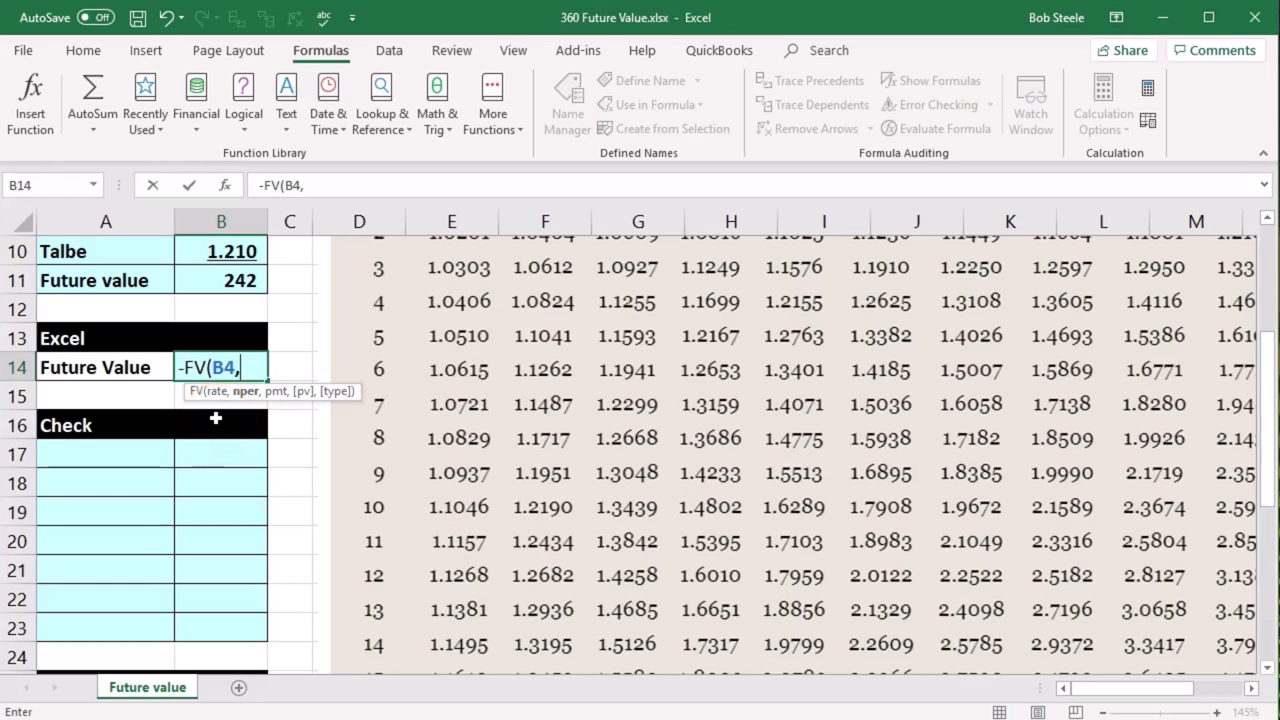
left_click(240, 401)
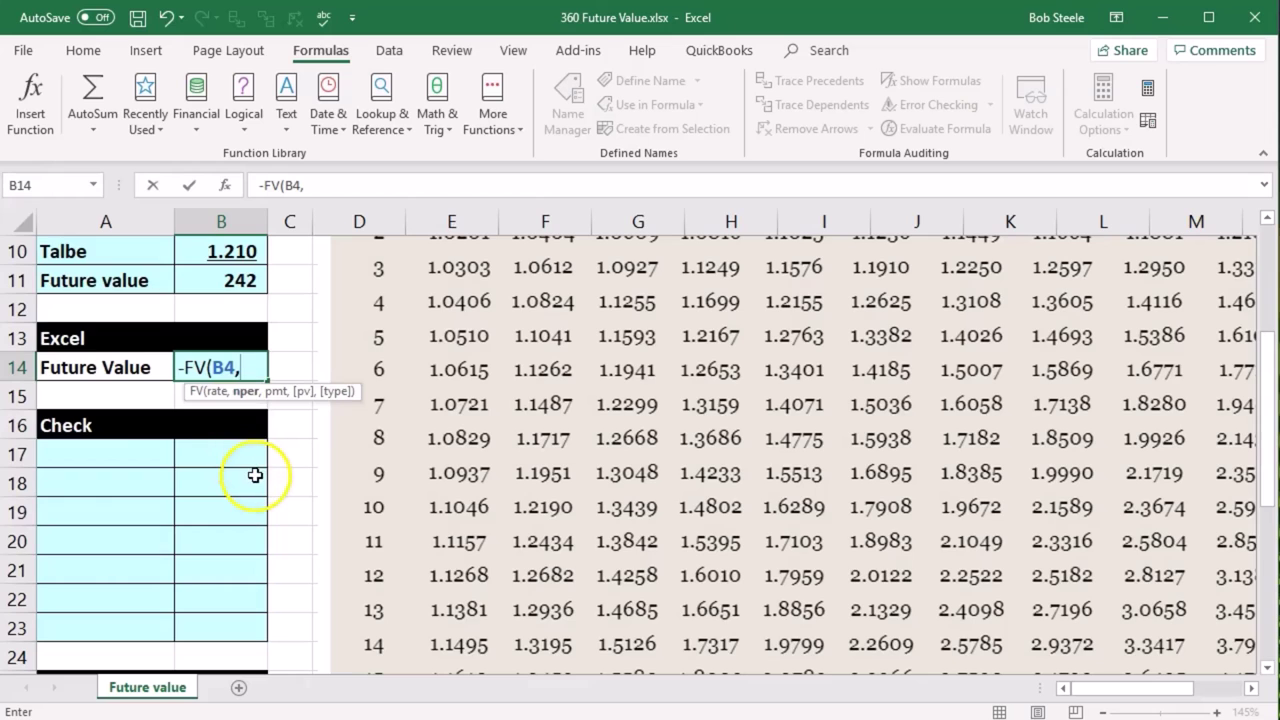
scroll(250, 472, "up", 1)
scroll(250, 370, "up", 2)
left_click(235, 272)
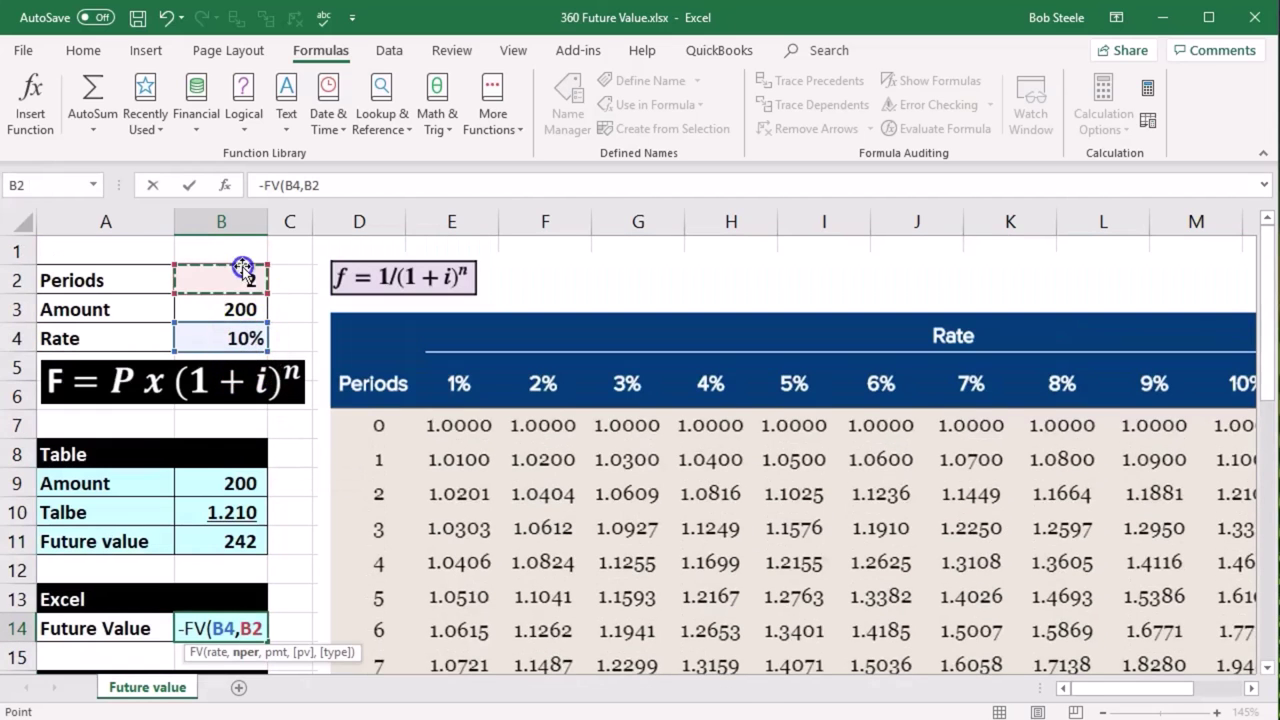
scroll(150, 400, "down", 2)
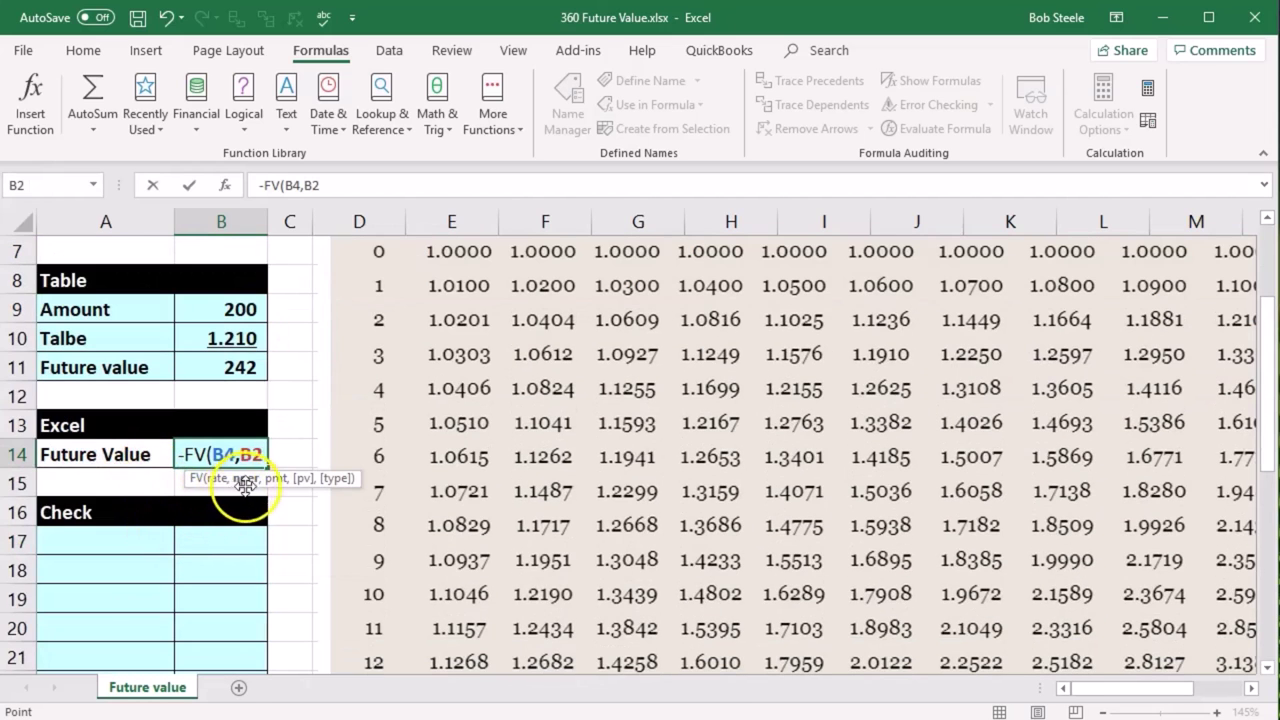
type(",")
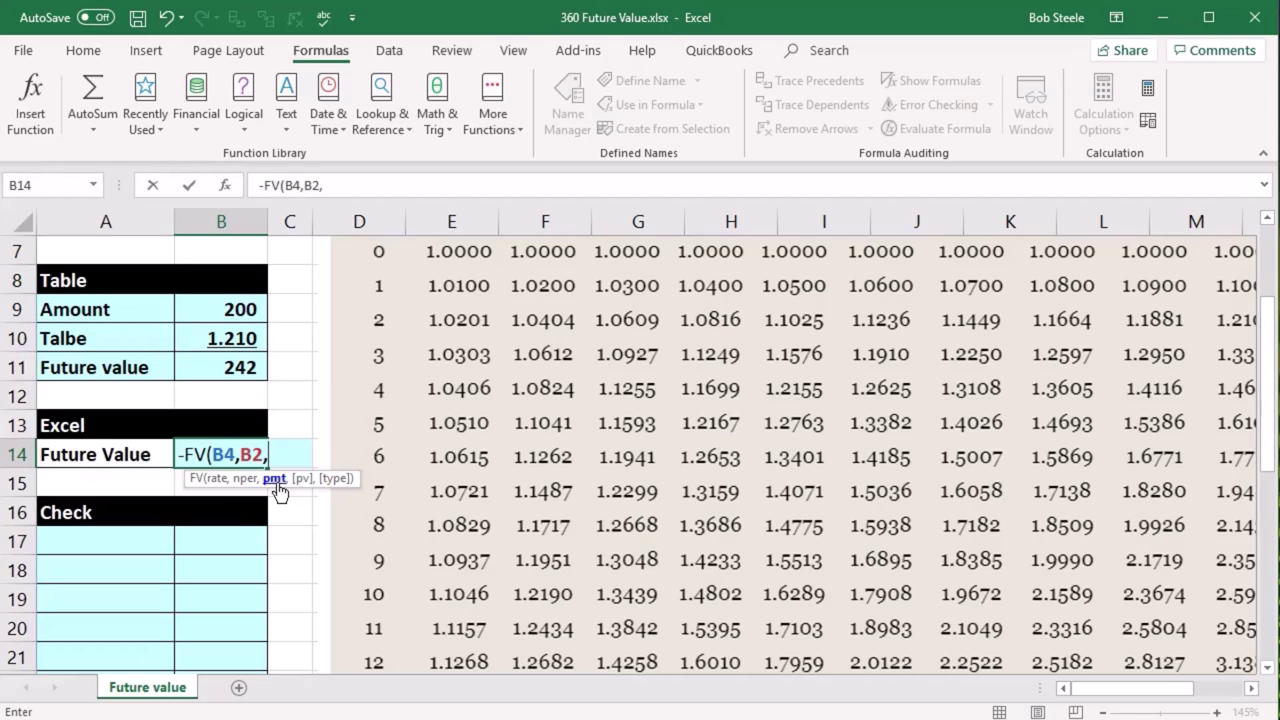
type("0,")
left_click(298, 490)
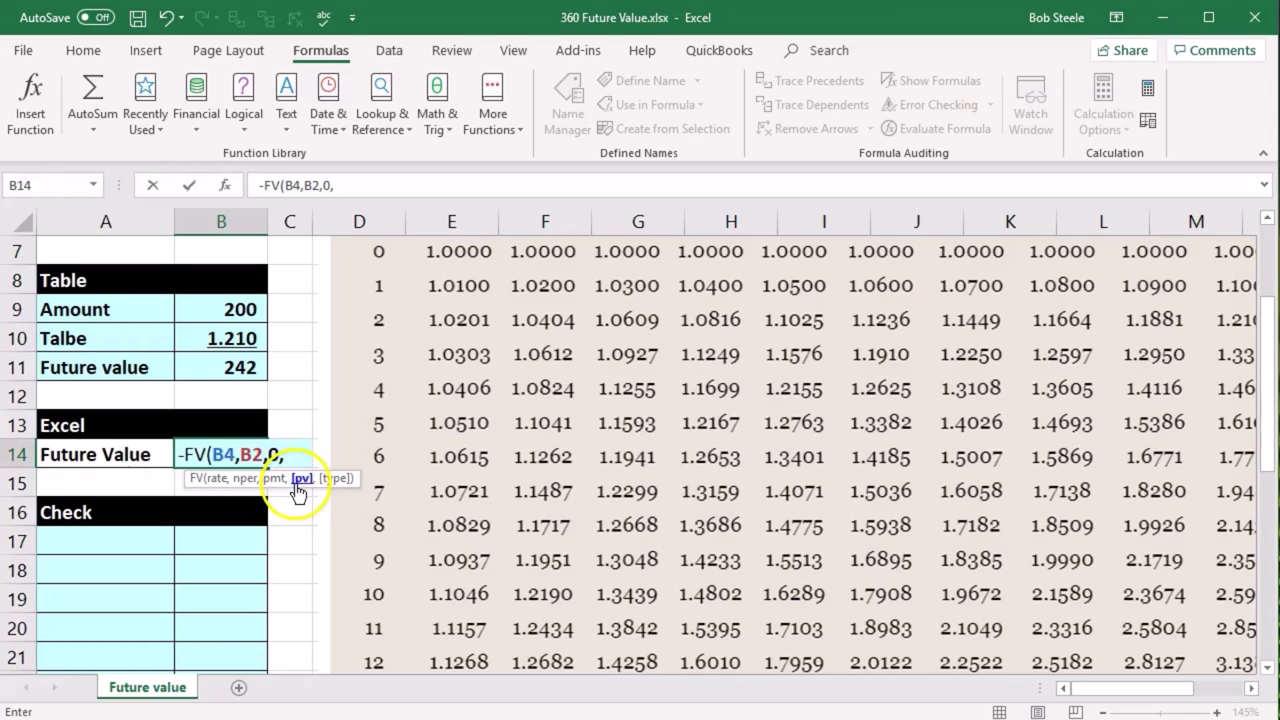
Set the present value argument to B3 and enter the completed formula -FV(B4,B2,0,B3) in B14
scroll(280, 514, "up", 1)
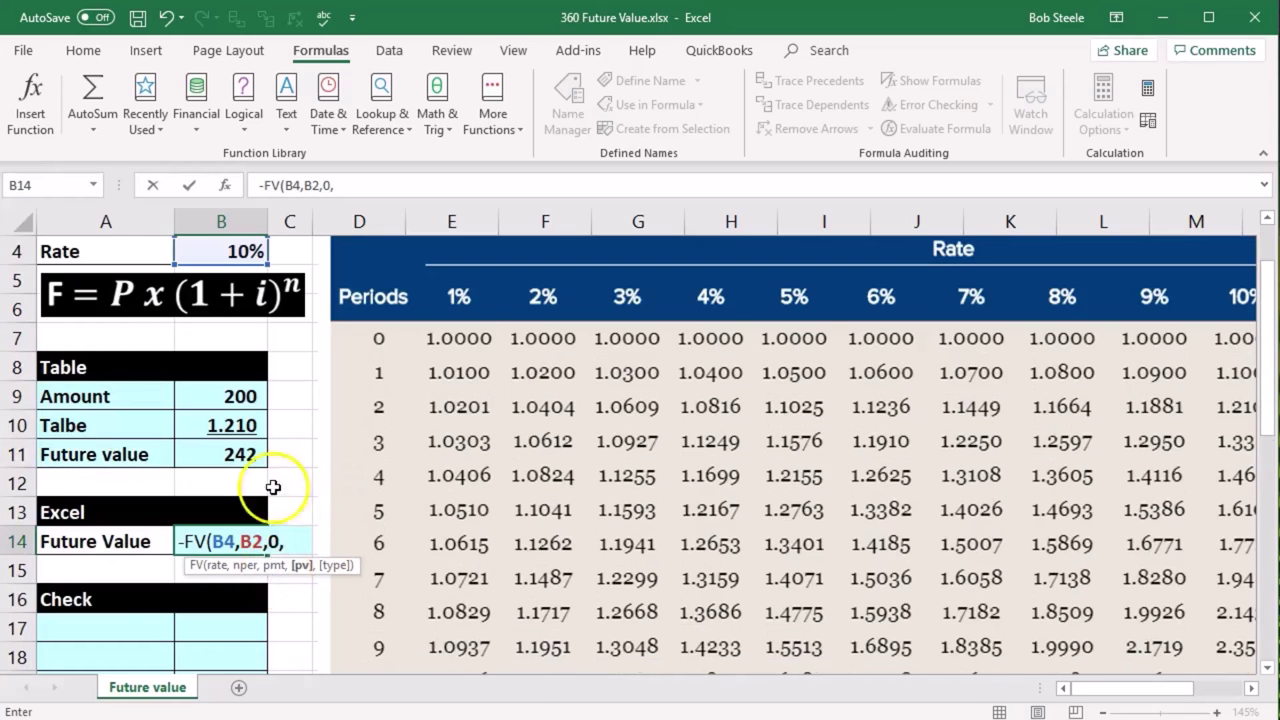
scroll(252, 330, "up", 1)
left_click(248, 315)
scroll(251, 395, "down", 2)
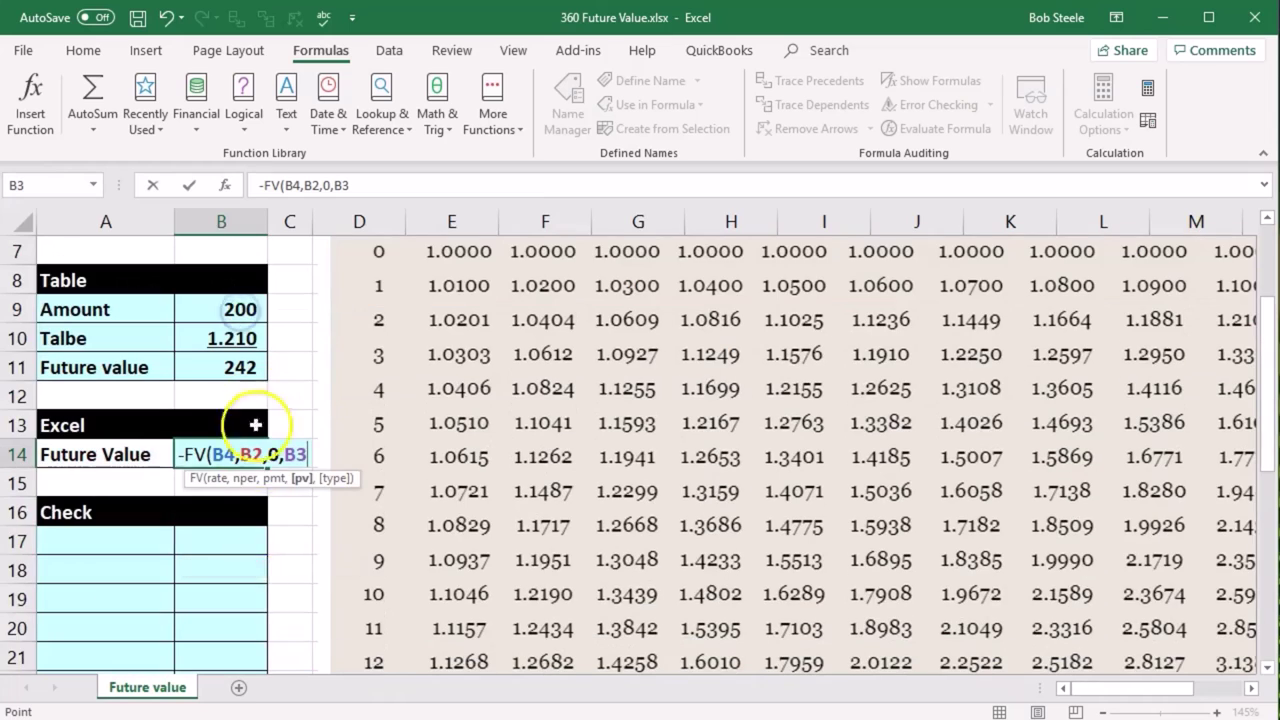
type(")")
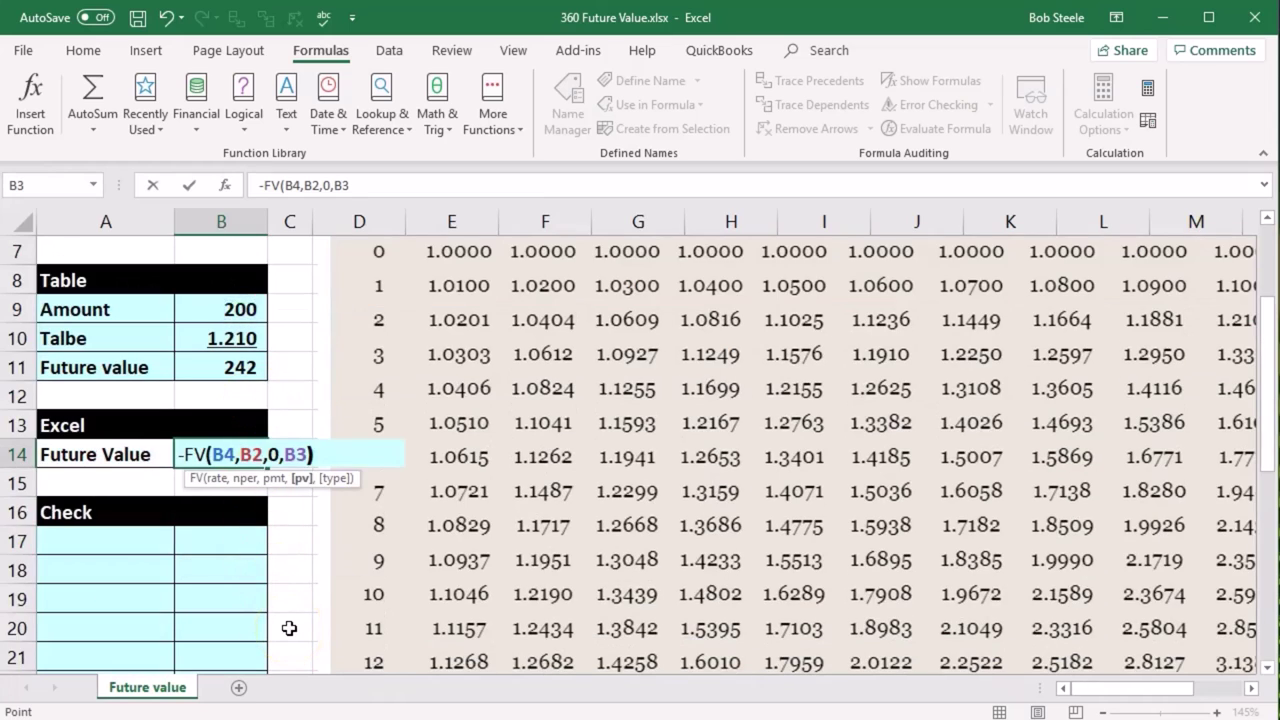
key("Return")
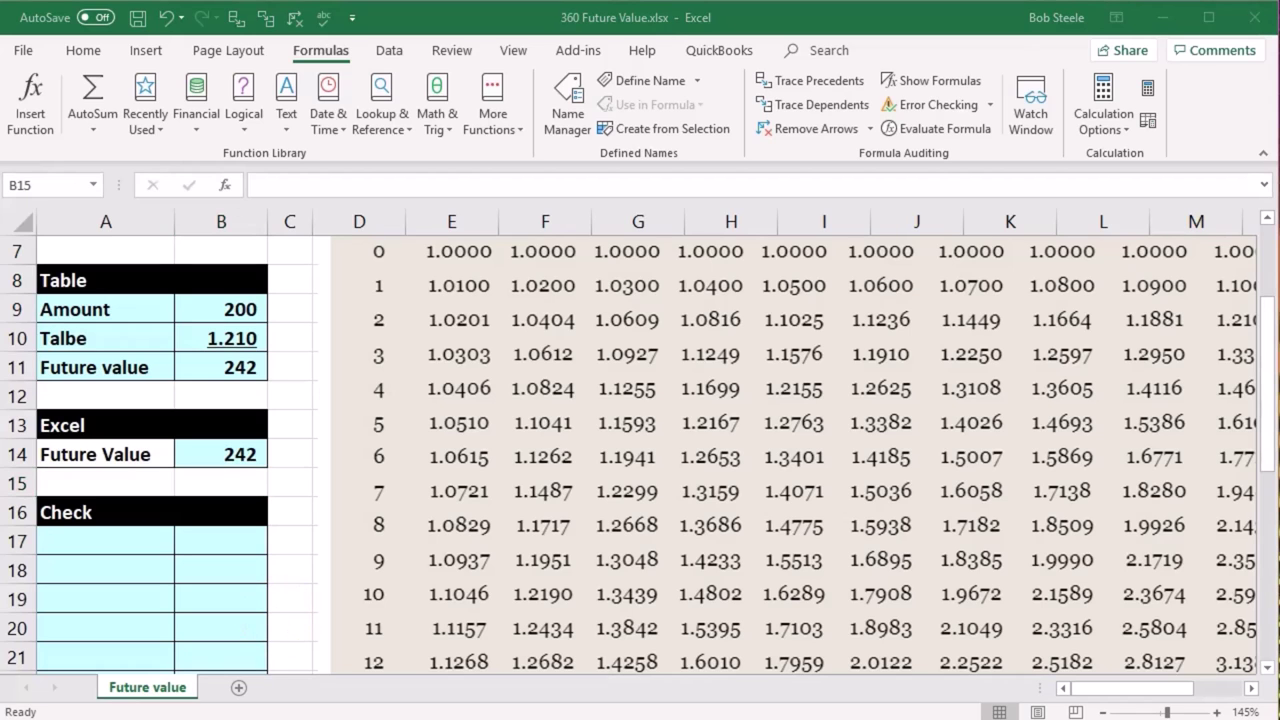
Link A17 under the Check heading to the Amount label in A3
scroll(197, 569, "down", 1)
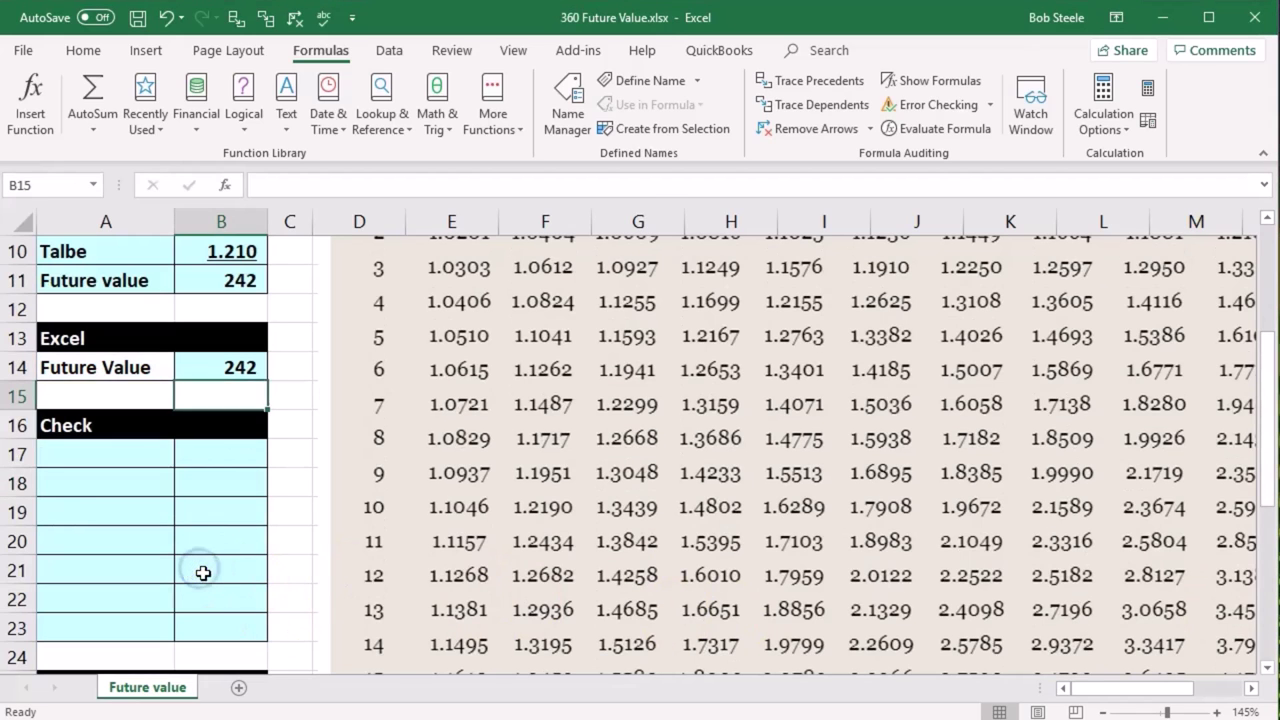
left_click(132, 466)
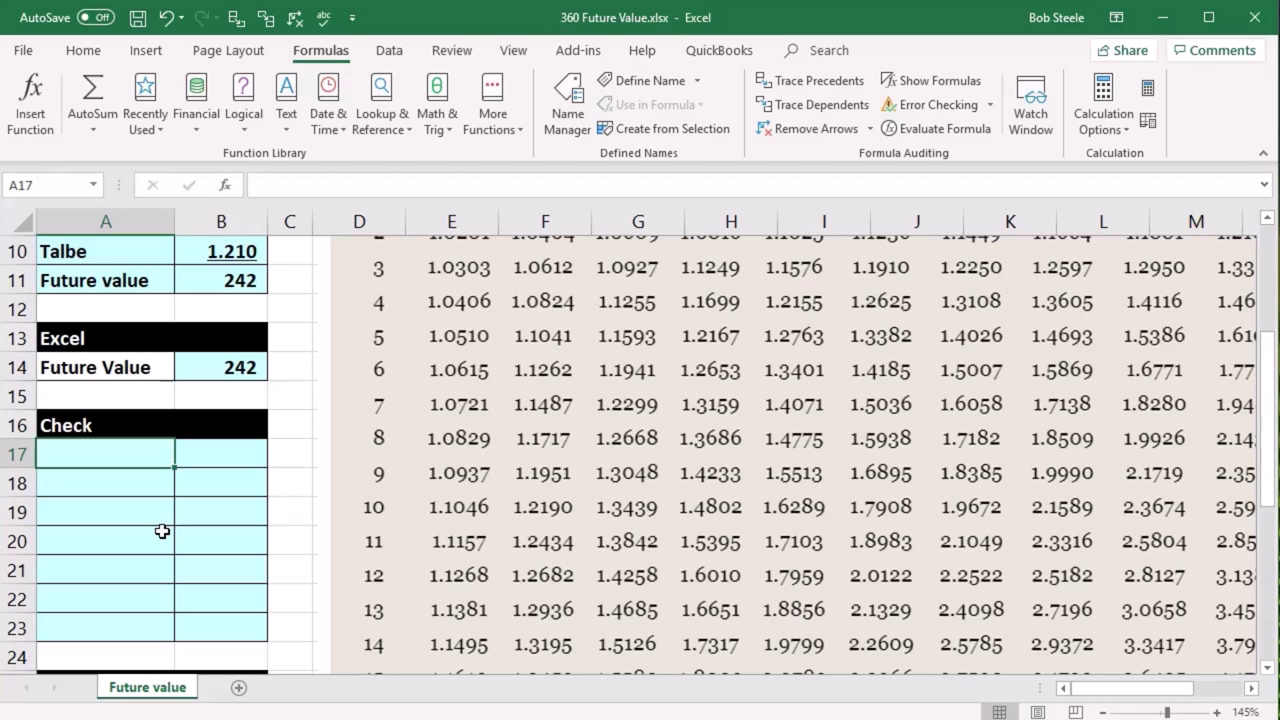
type("=")
scroll(162, 531, "up", 3)
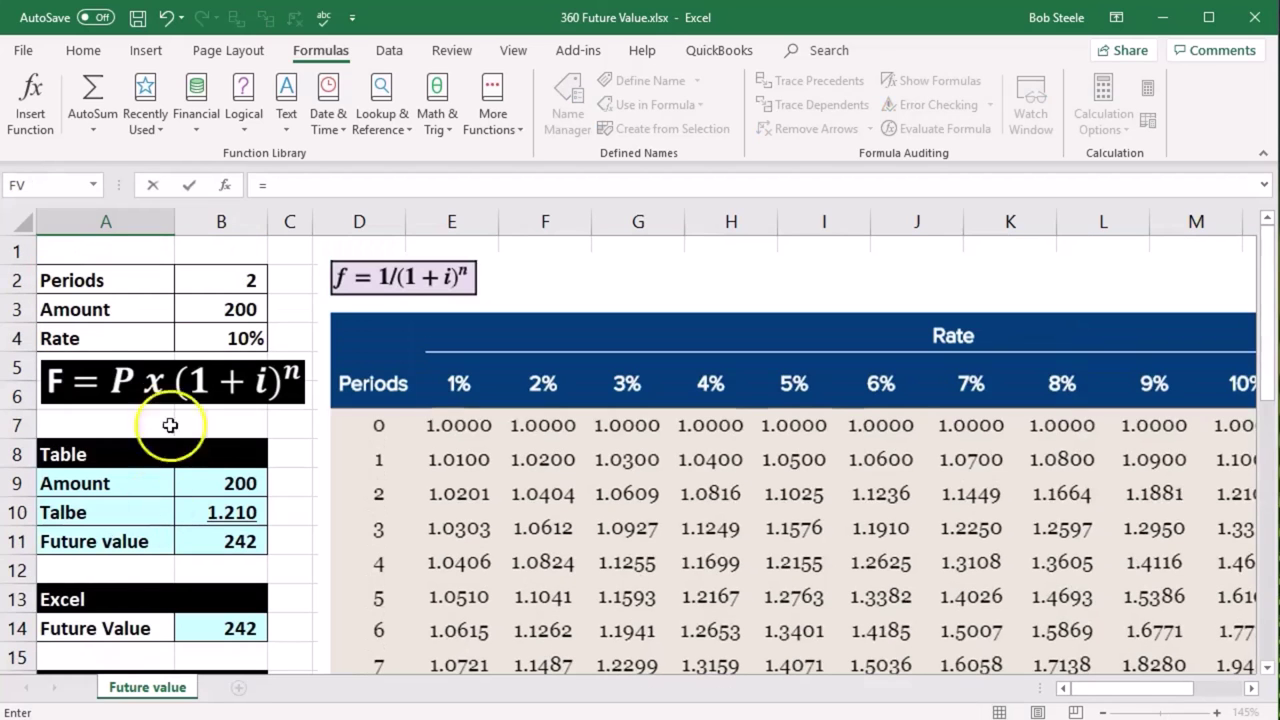
left_click(117, 319)
key("Return")
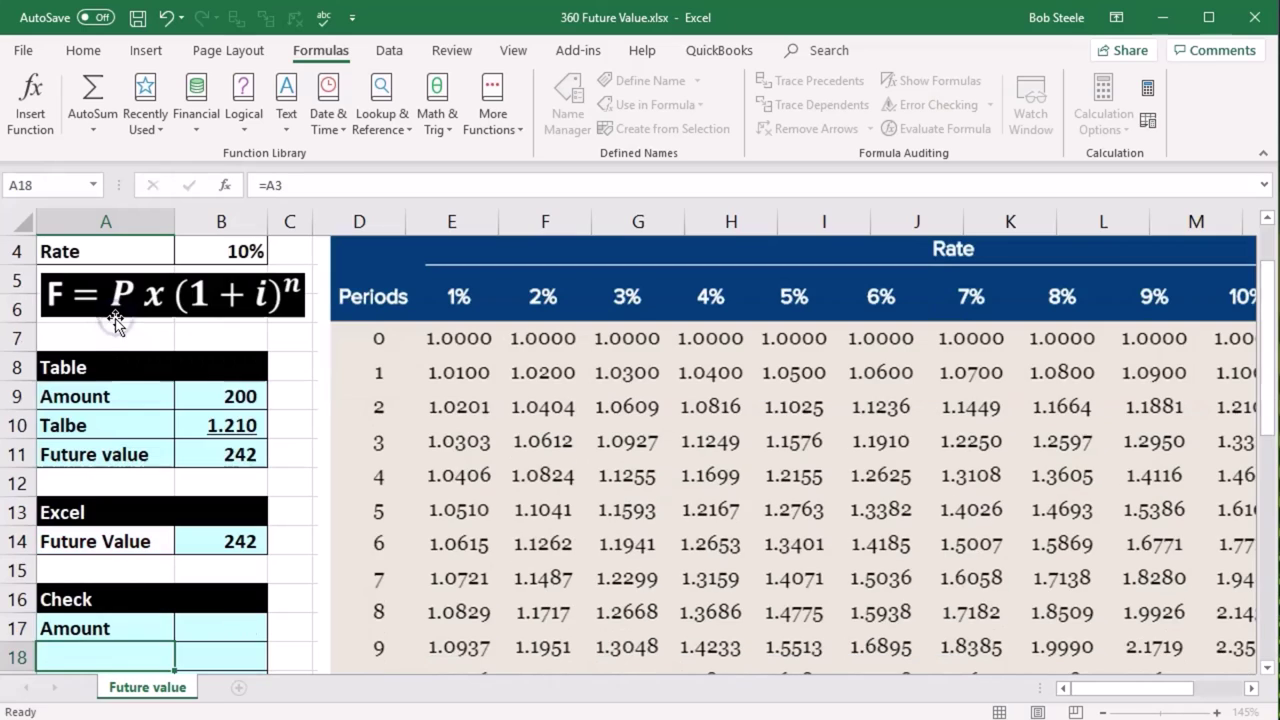
Relabel A17 as "Present value" and link B17 to the amount in B3
key("Up")
key("Right")
key("Left")
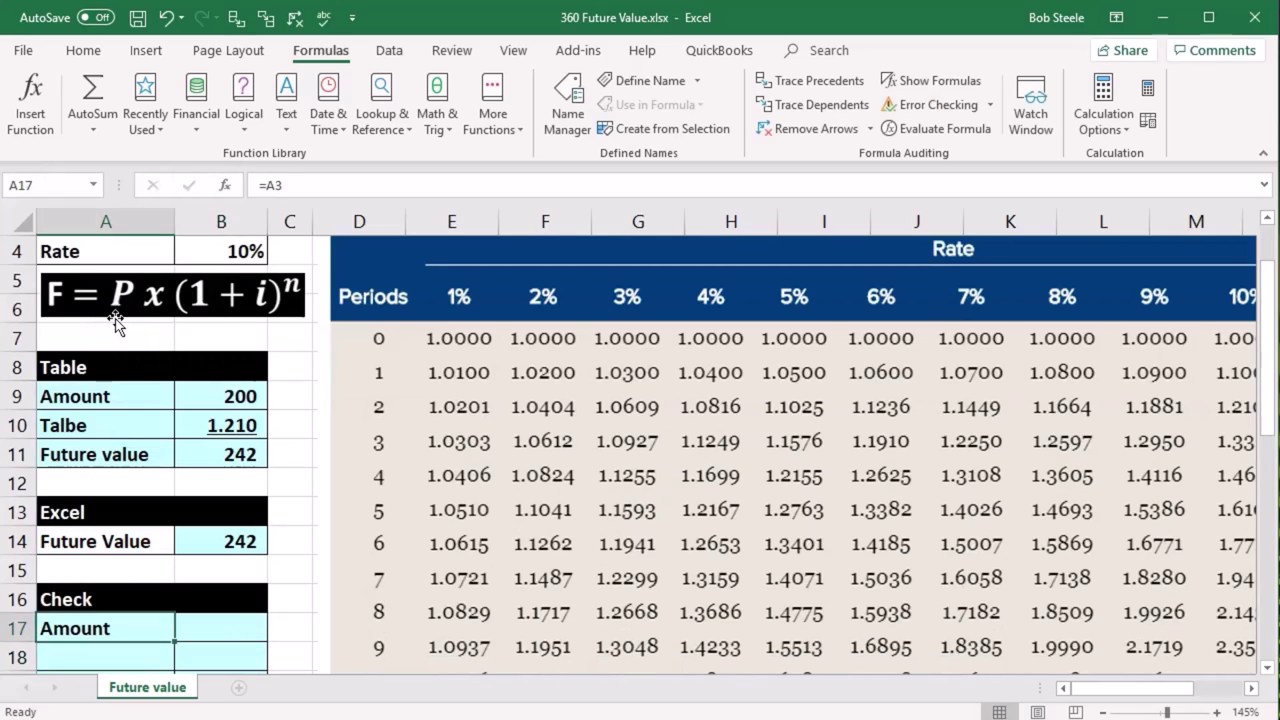
key("F2")
type("Present value")
key("Tab")
type("=")
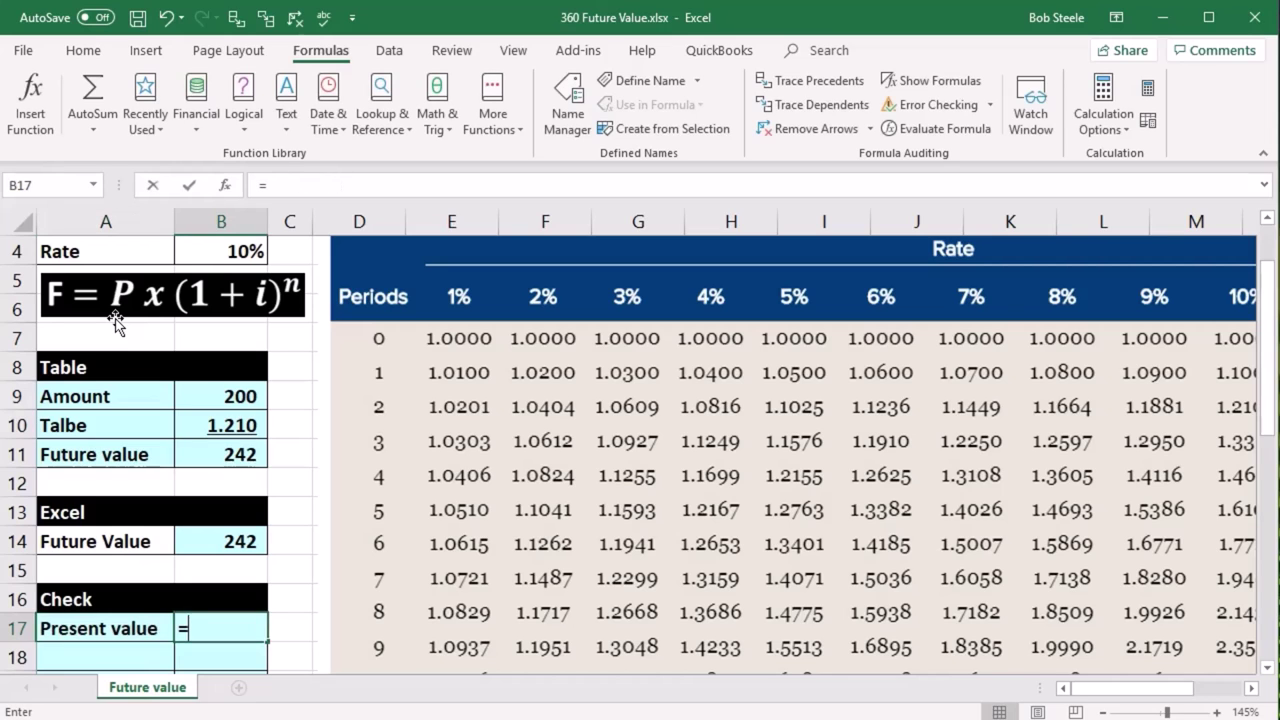
scroll(150, 340, "up", 1)
left_click(228, 298)
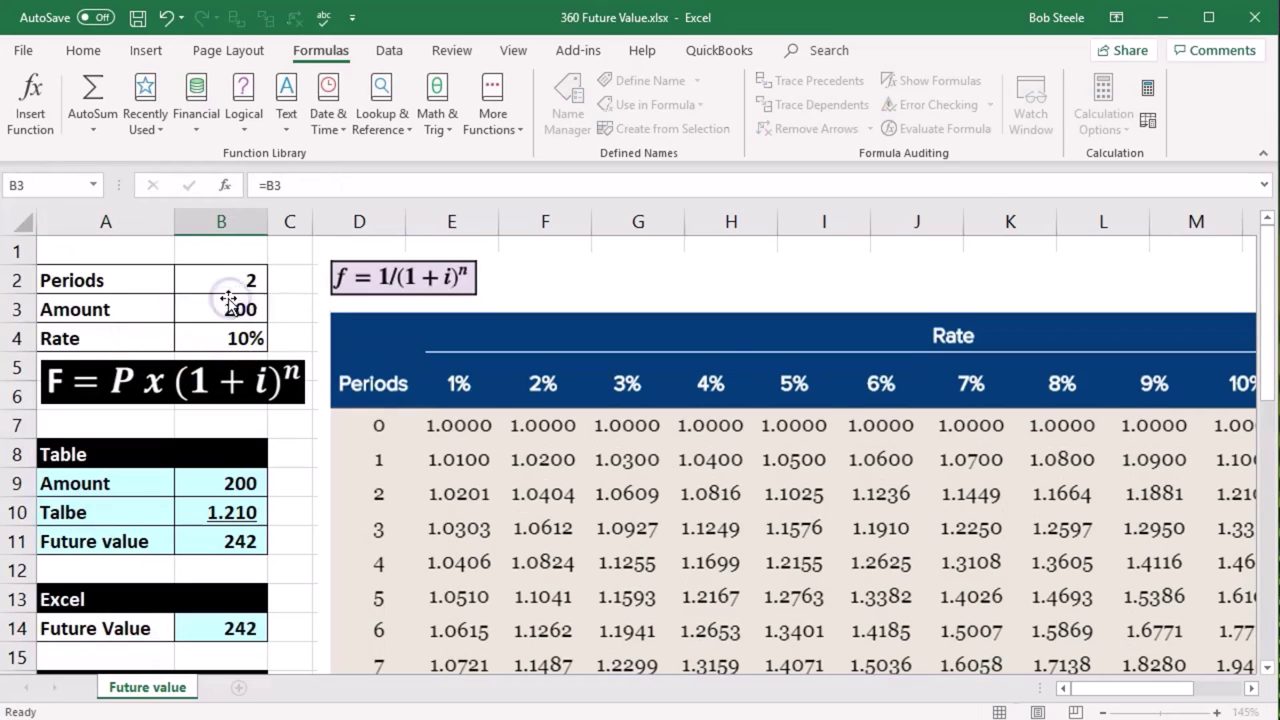
key("Return")
Label A18 "Rate" and link B18 to the rate in B4
scroll(900, 457, "down", 2)
type("Rate")
key("Tab")
type("=")
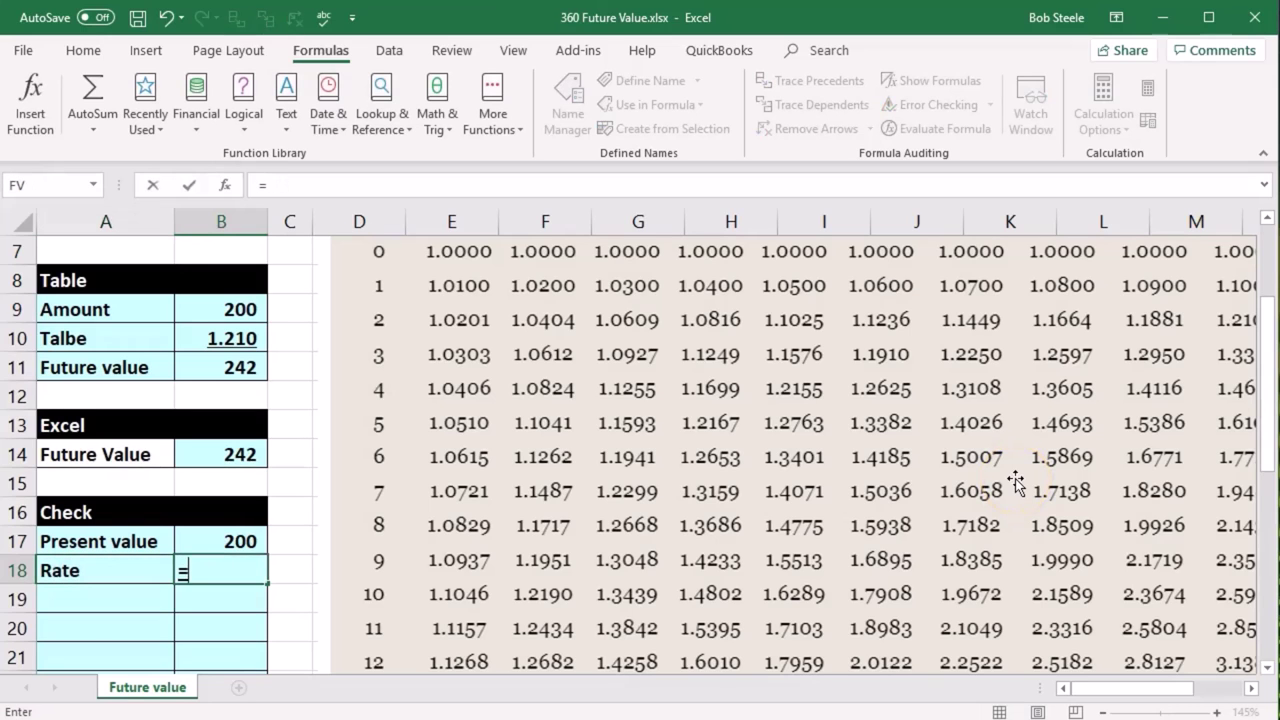
scroll(1014, 485, "up", 2)
left_click(250, 338)
key("Return")
Label A19 "Increase" and calculate it in B19 as present value times rate, =B17*B18
scroll(303, 400, "down", 1)
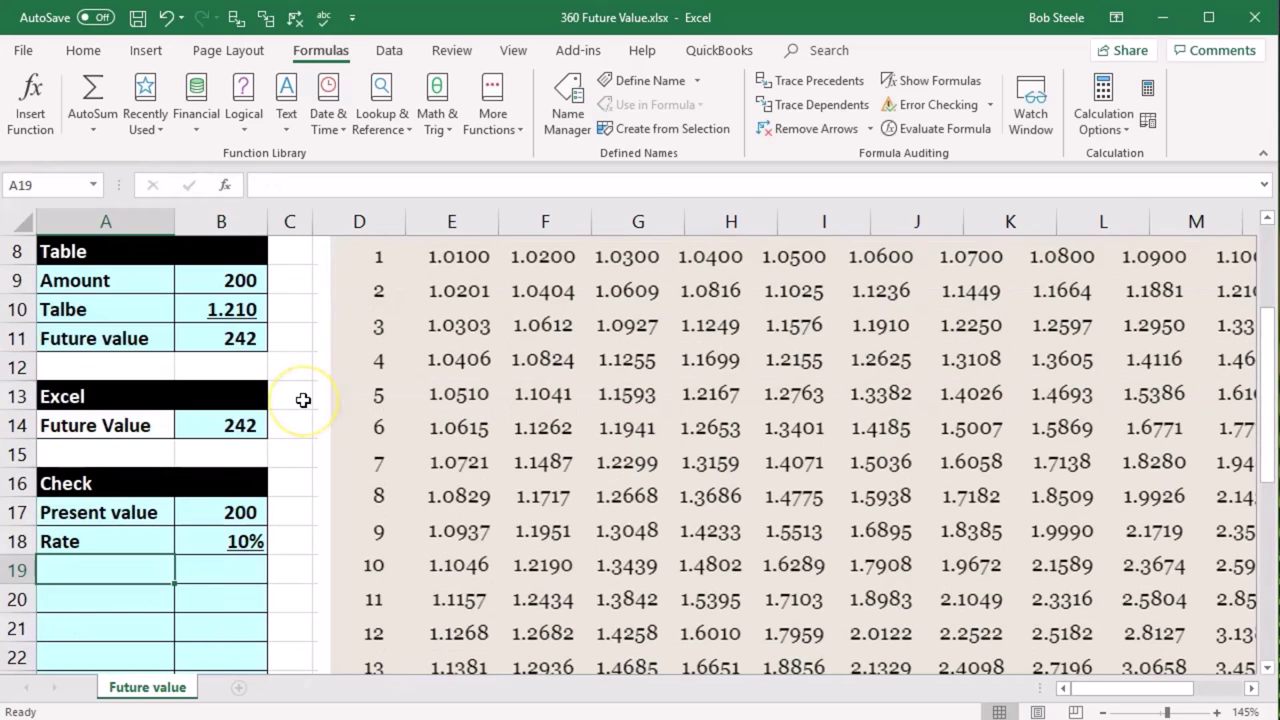
type("Increase")
key("Tab")
type("=")
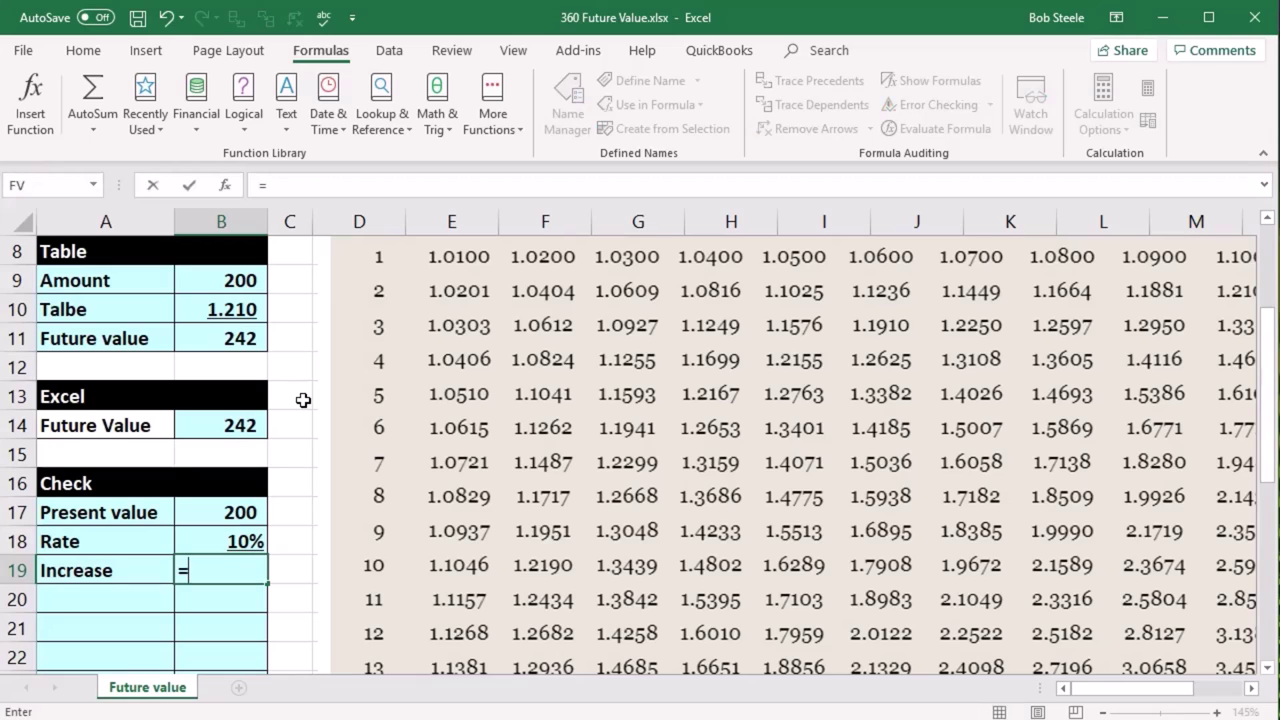
key("Up")
key("Up")
type("*")
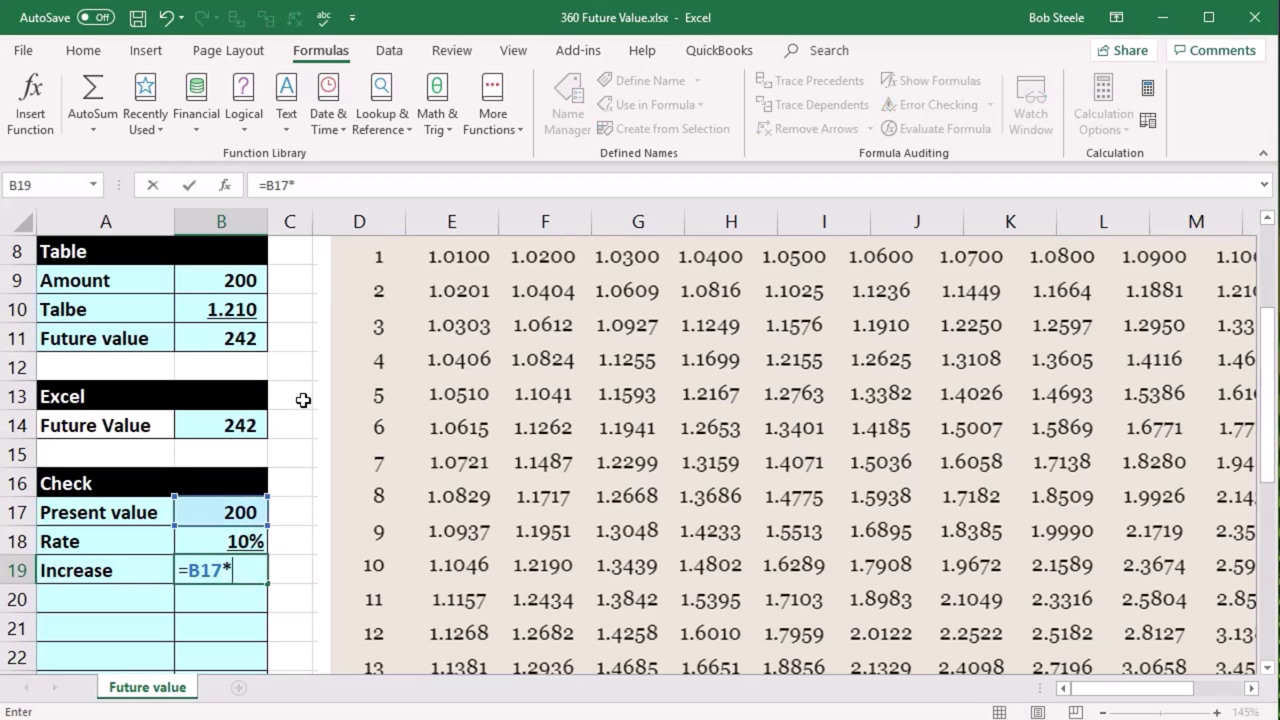
key("Up")
key("Return")
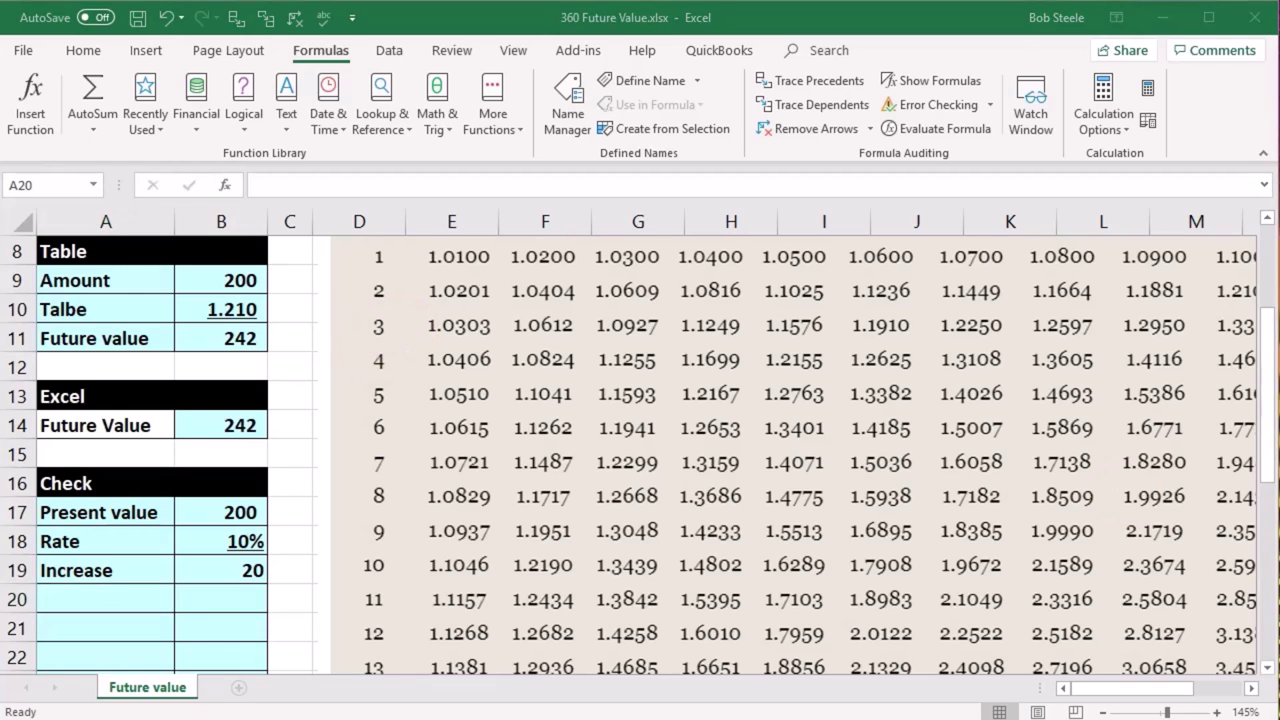
Paste the label "Amount after year 1" into A20 and widen column A to fit it
key("ctrl+c")
left_click(134, 616)
left_click(128, 593)
key("ctrl+v")
left_click(218, 610)
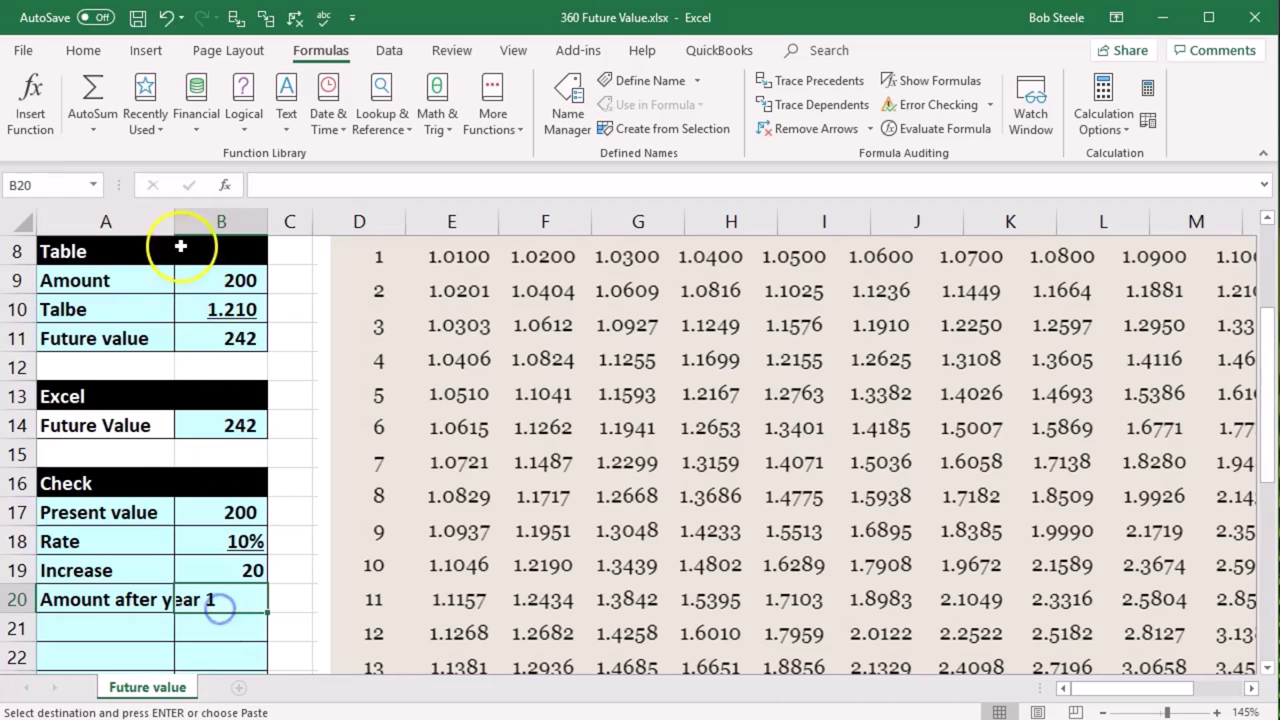
left_click_drag(175, 222, 223, 223)
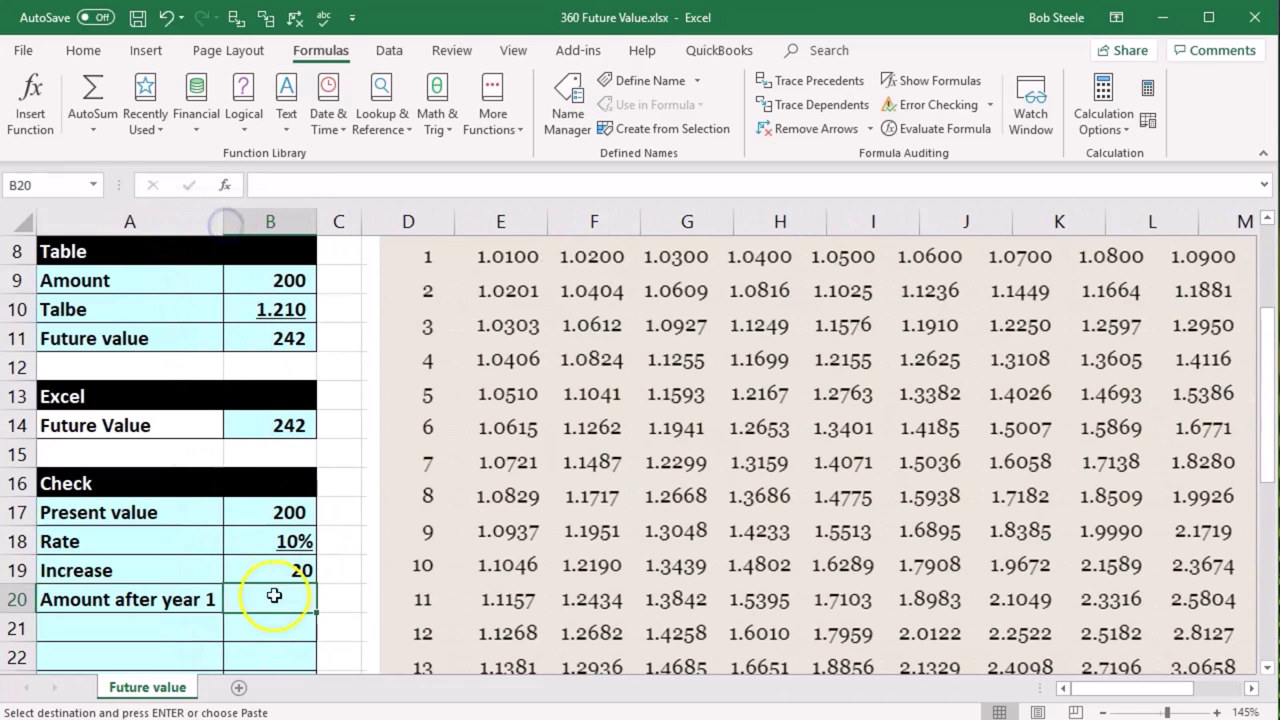
Calculate the amount after year 1 in B20 by adding the present value and the increase, =B17+B19
type("=")
key("Up")
key("Up")
key("Up")
key("Up")
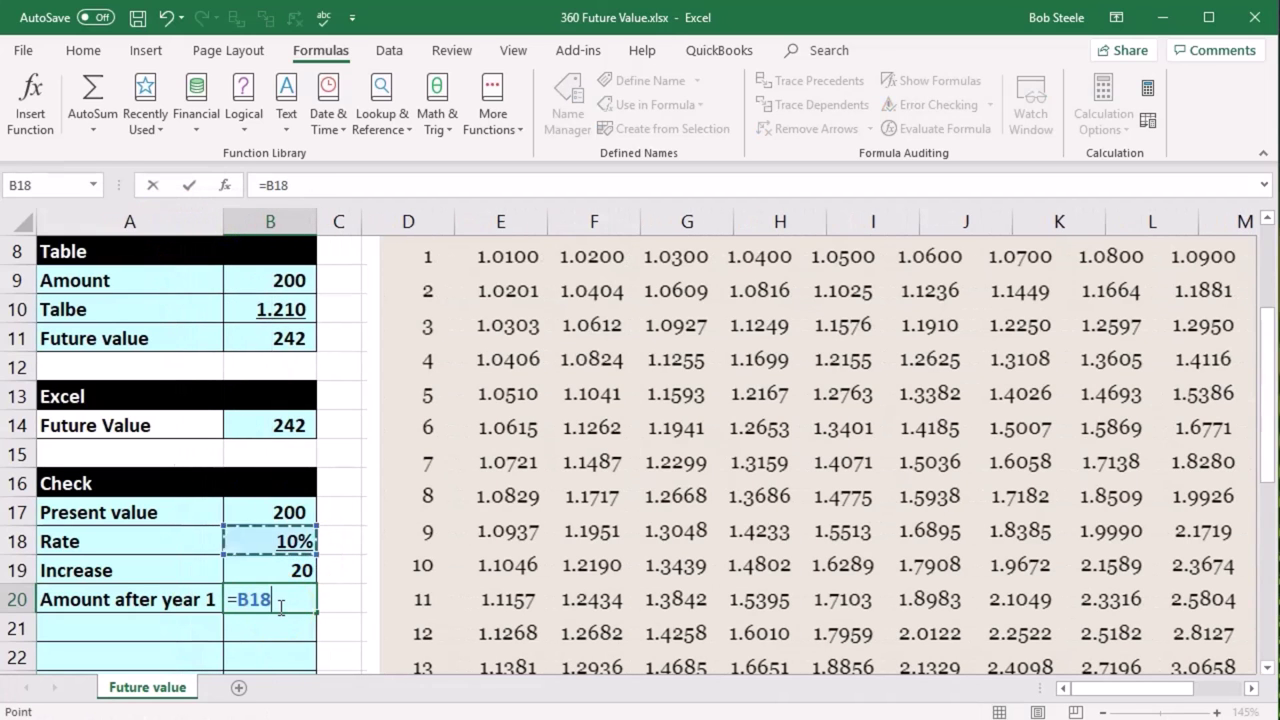
key("Down")
type("+")
key("Up")
key("Return")
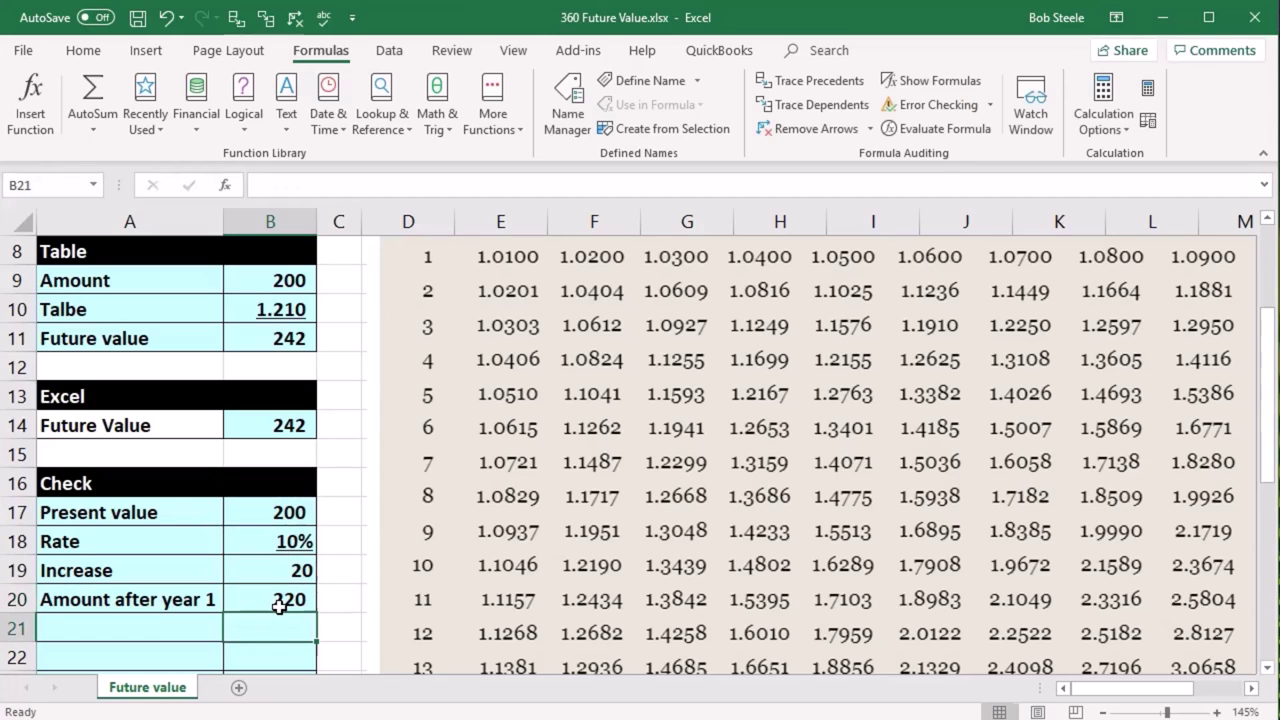
Link A21 to the Rate label in A18 and B21 to the rate in B18
key("Left")
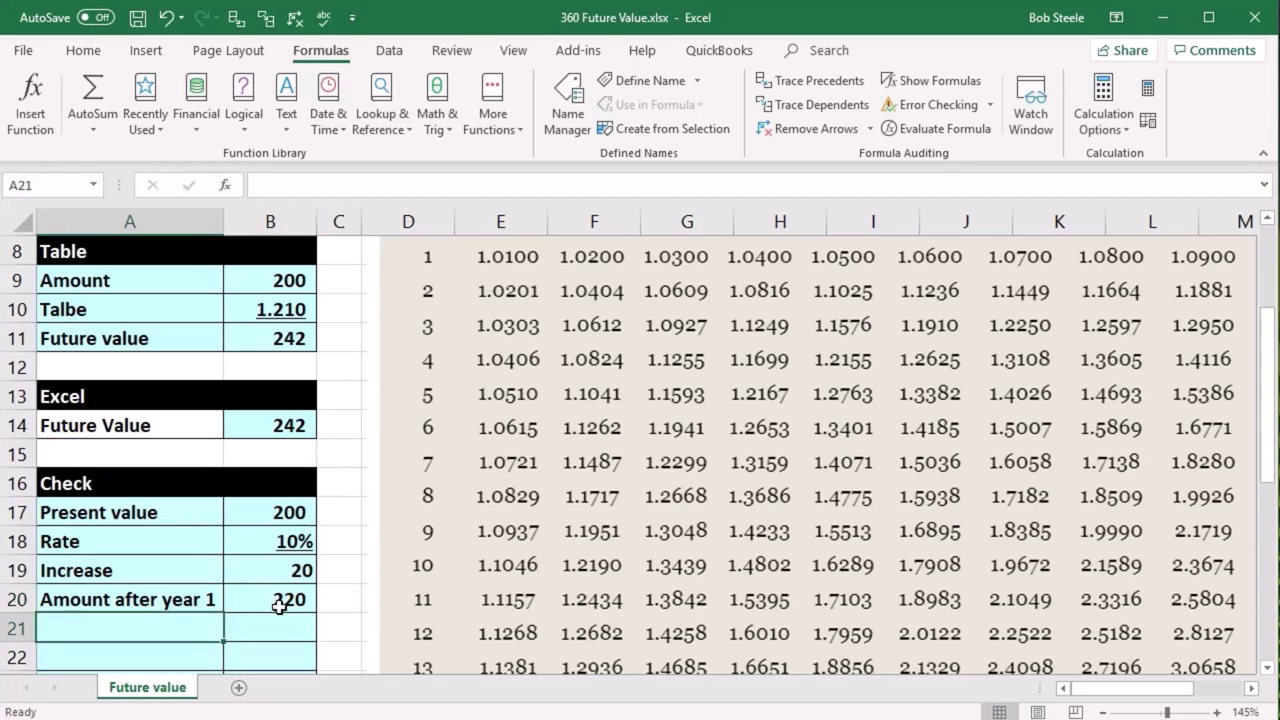
type("=")
key("Up")
key("Up")
key("Up")
key("Tab")
type("=")
key("Up")
key("Up")
key("Up")
key("Return")
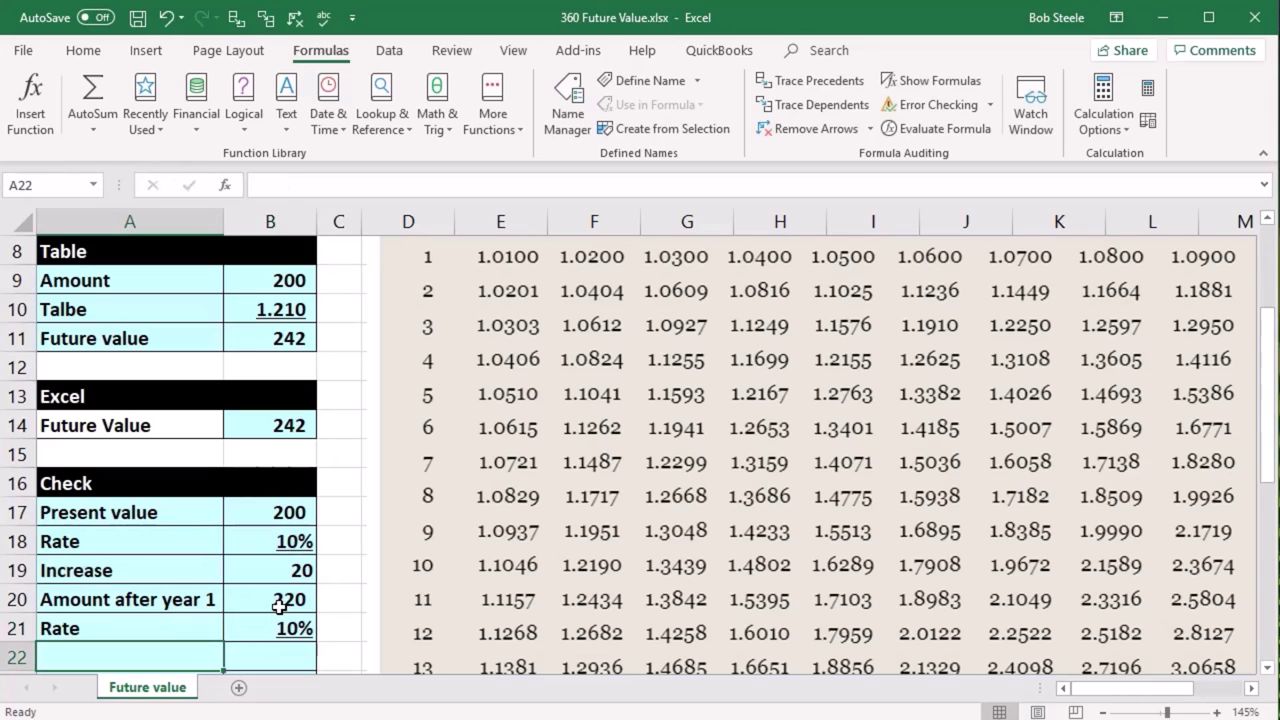
Link A22 to the Increase label in A19 and calculate the second-year increase in B22 with =B20*B21
type("=")
key("Up")
key("Up")
key("Up")
key("Tab")
type("=")
key("Up")
key("Up")
type("*")
key("Up")
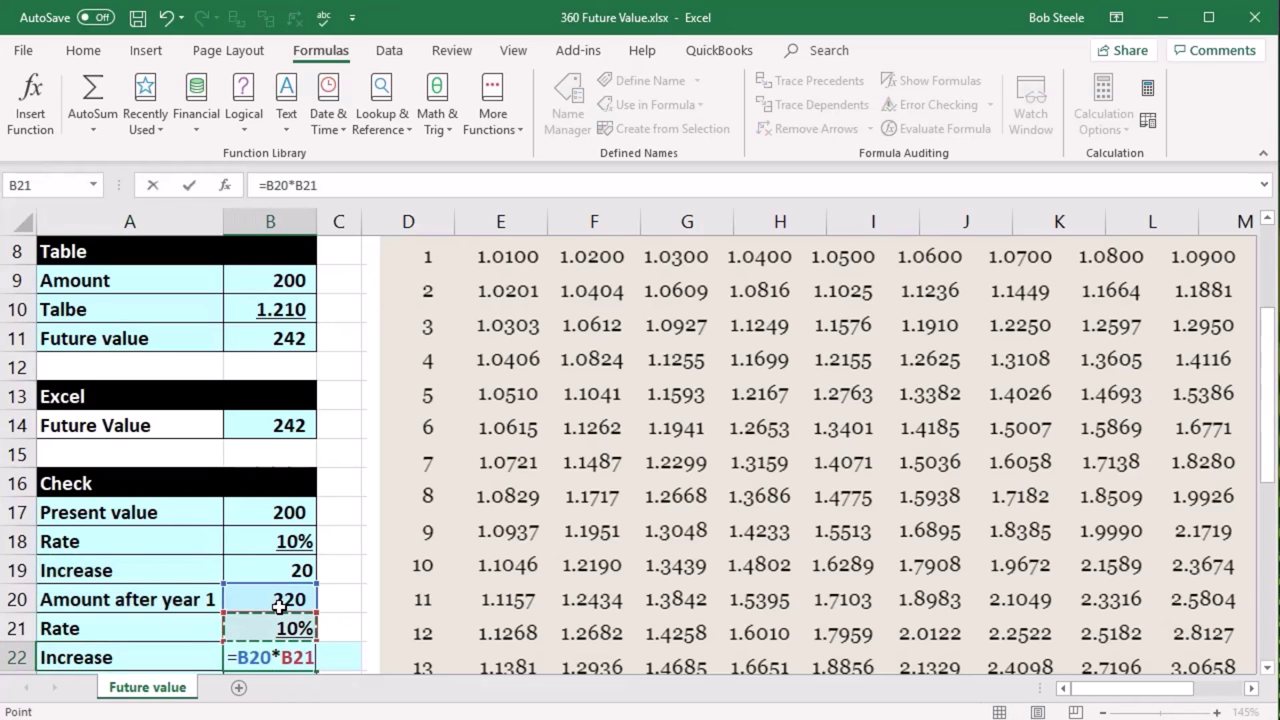
key("Return")
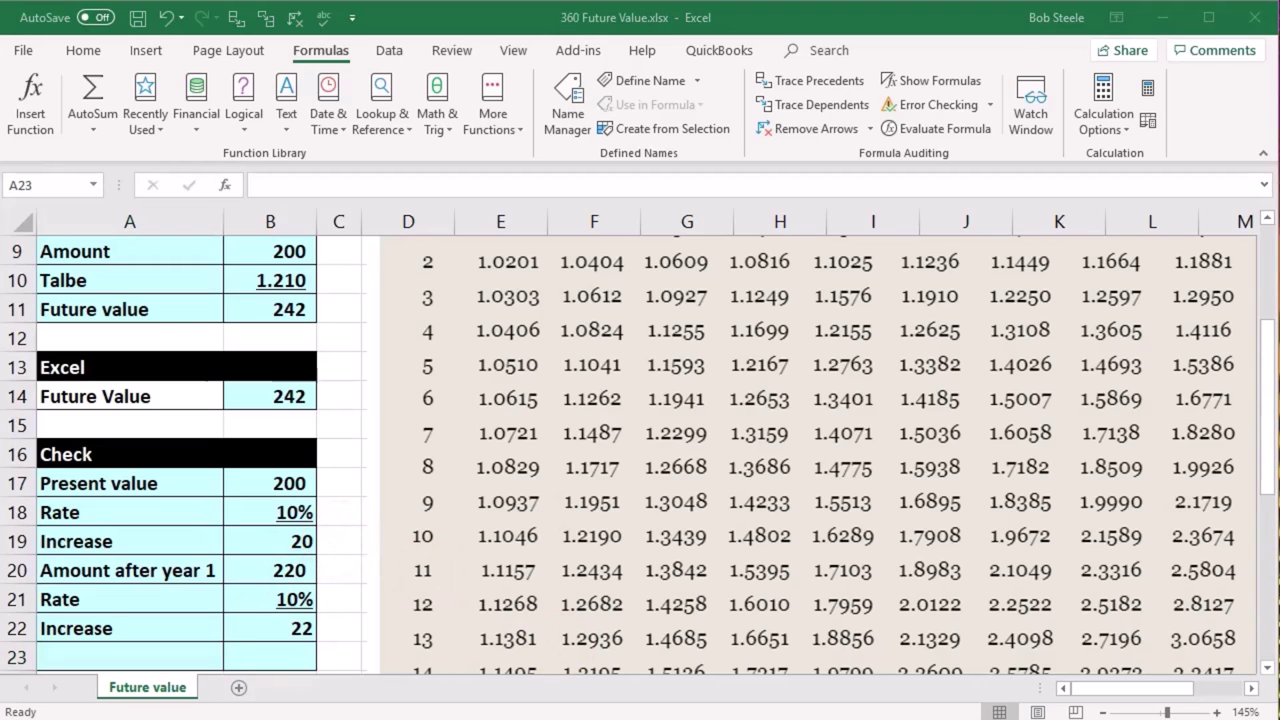
Paste the label "Amount after year 2" into A23 and calculate it in B23 with =B20+B22
left_click(186, 645)
key("ctrl+v")
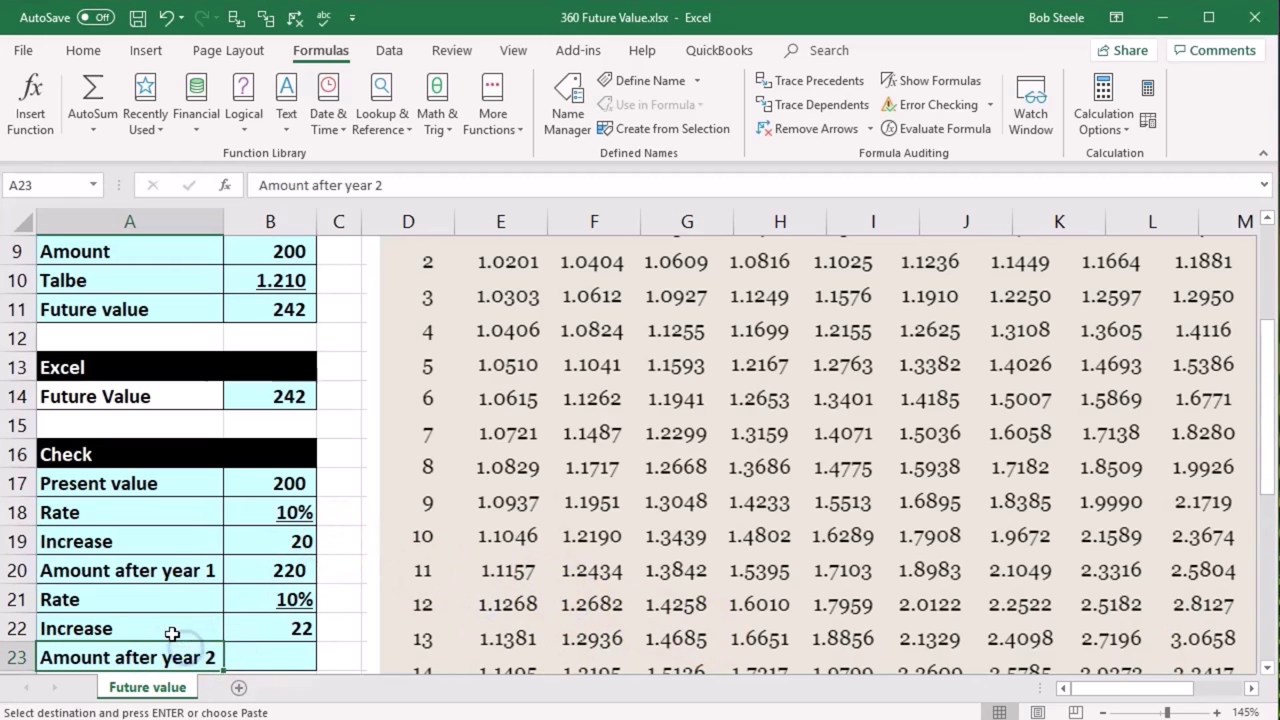
key("Right")
scroll(530, 595, "down", 1)
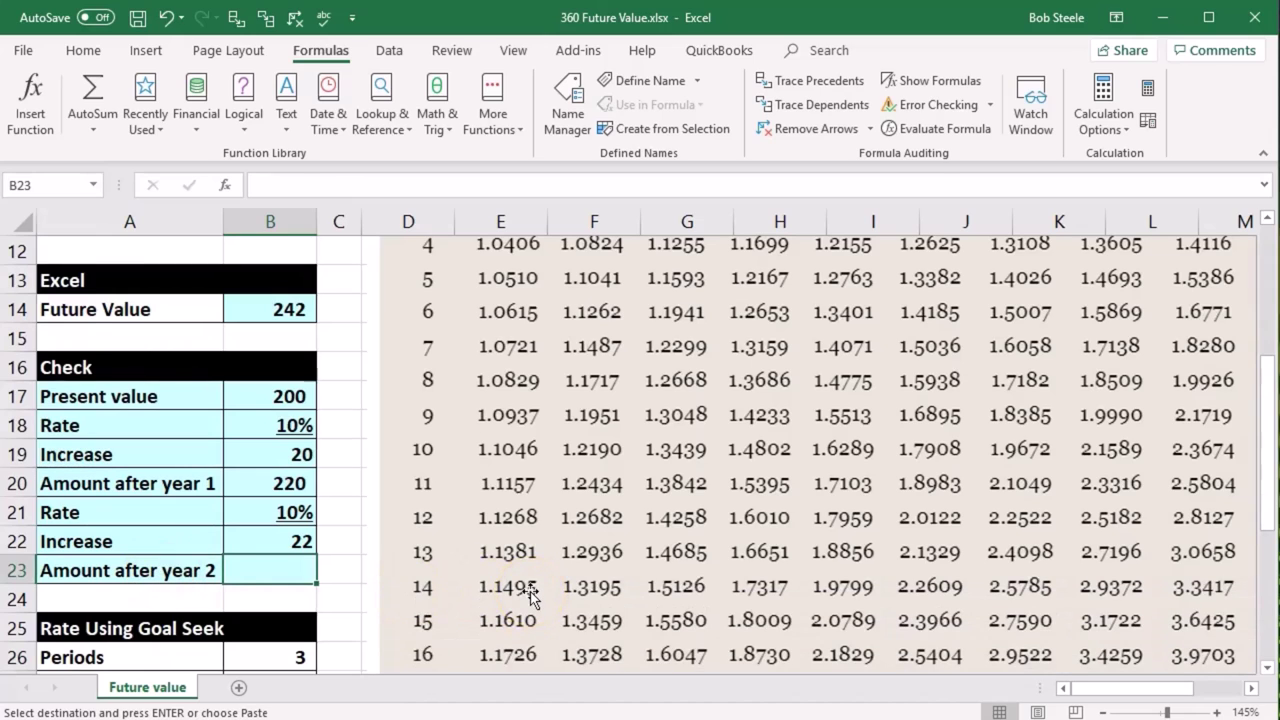
type("=")
key("Up")
key("Up")
key("Up")
type("+")
key("Up")
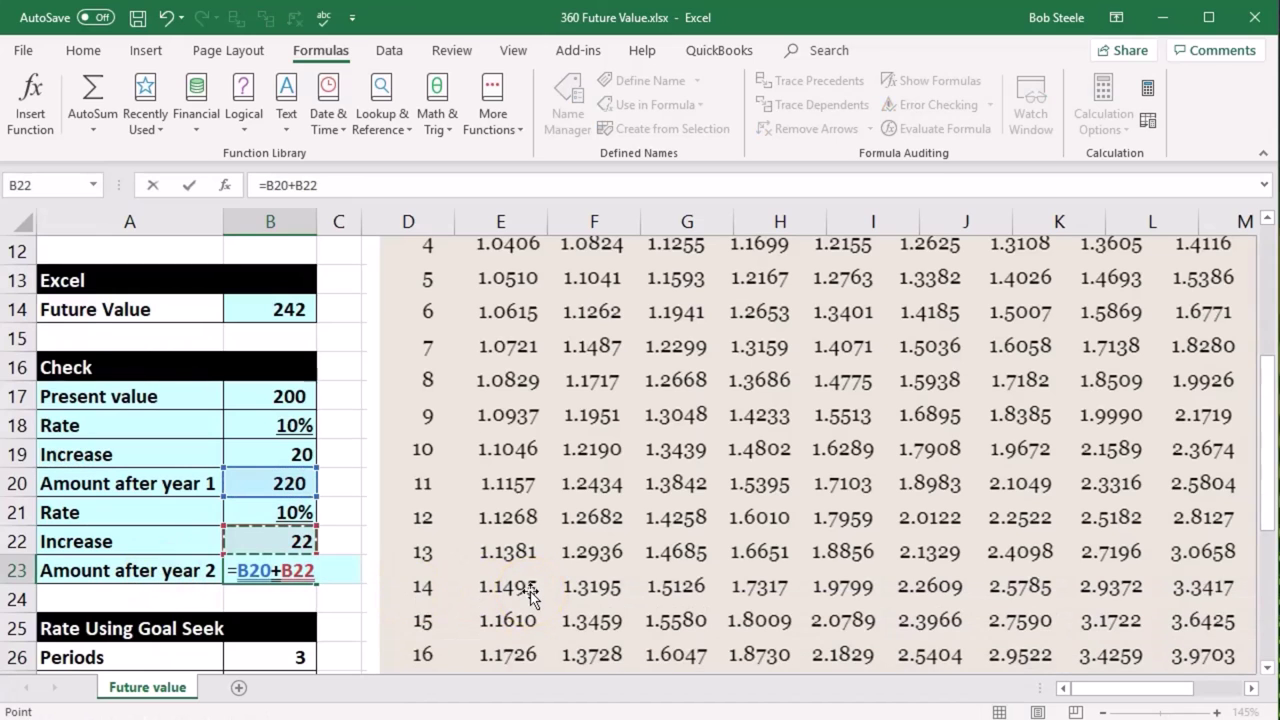
key("Return")
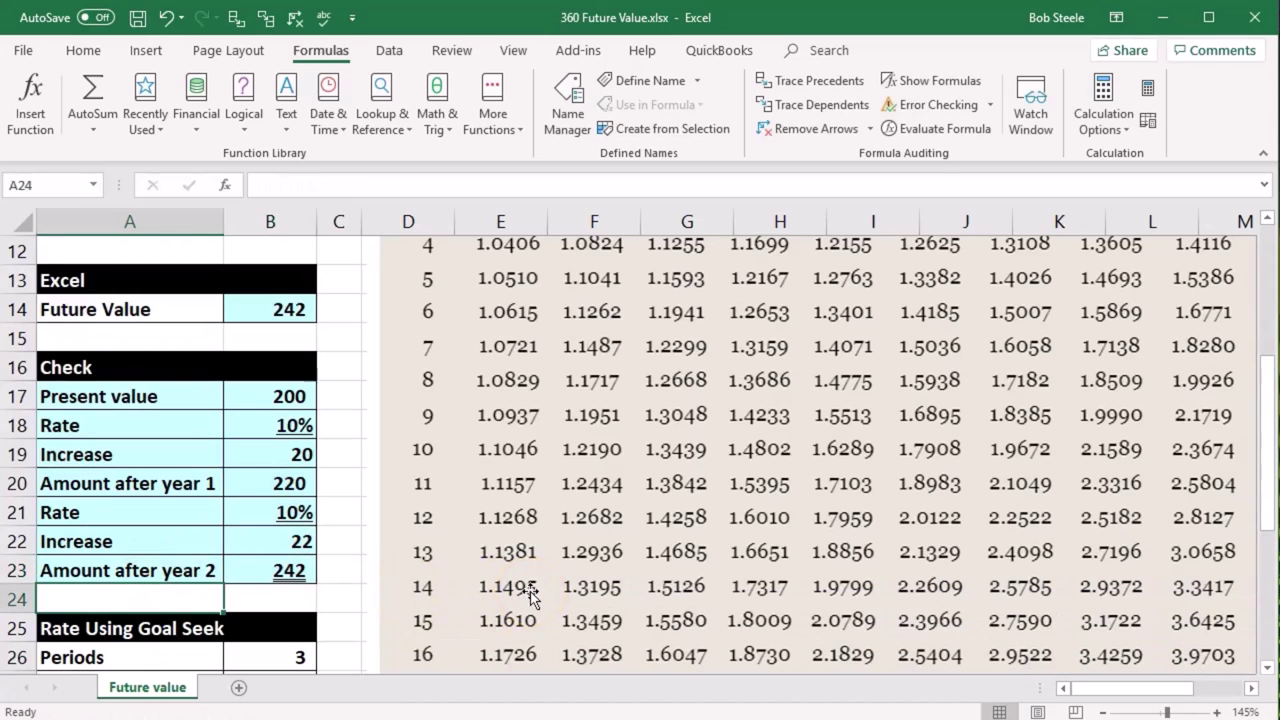
Compare the year-by-year check with the future value formula, the table factor in B10 and the Table and Excel results
left_click(311, 573)
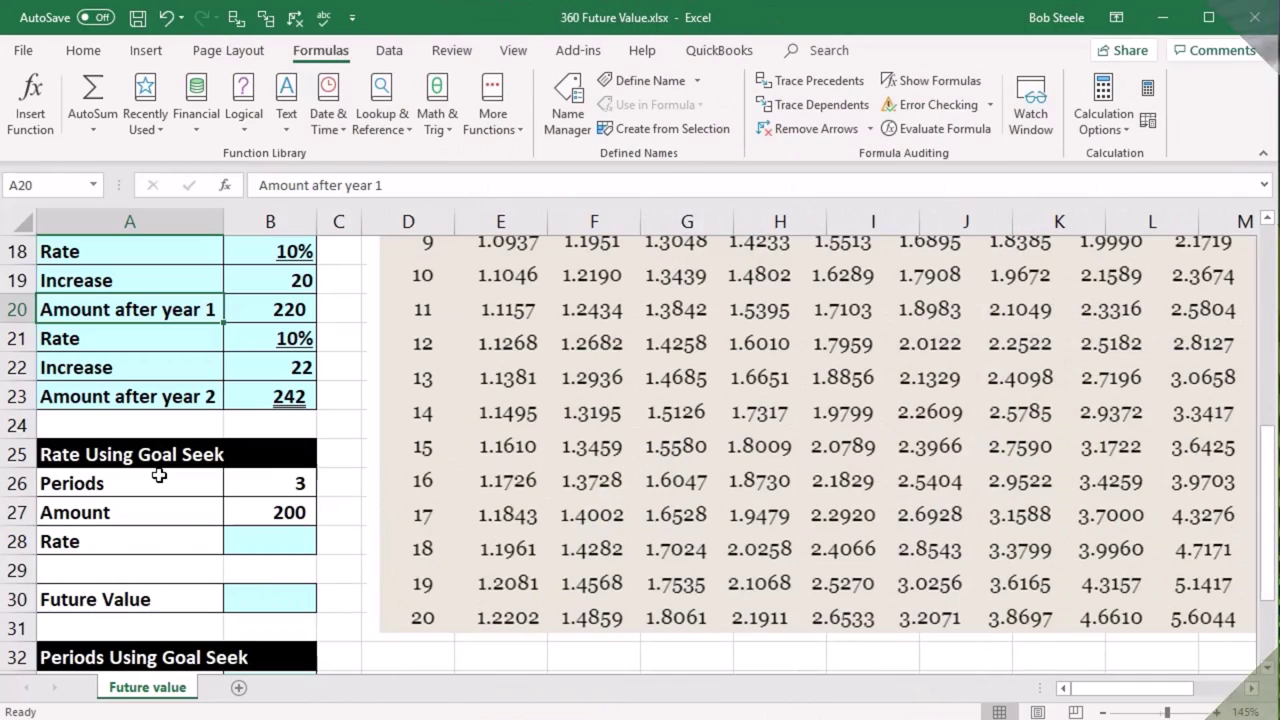
scroll(157, 471, "up", 2)
scroll(159, 476, "up", 4)
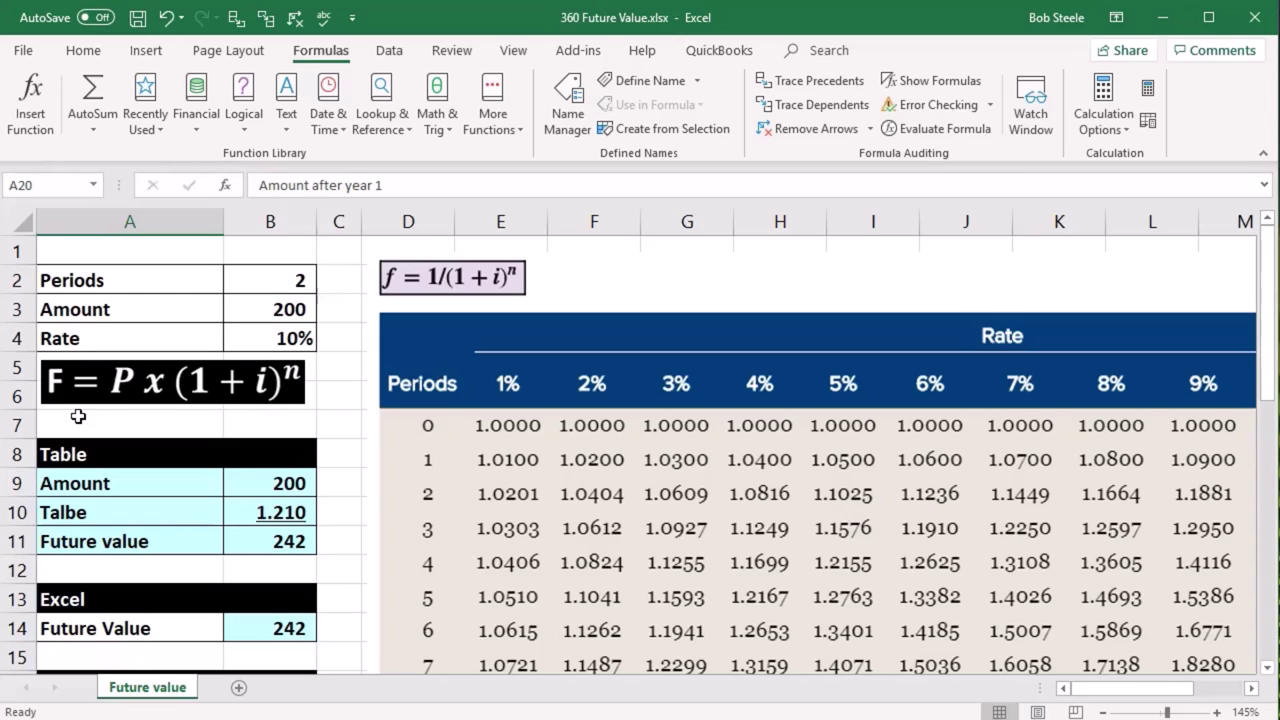
left_click(115, 398)
left_click(240, 515)
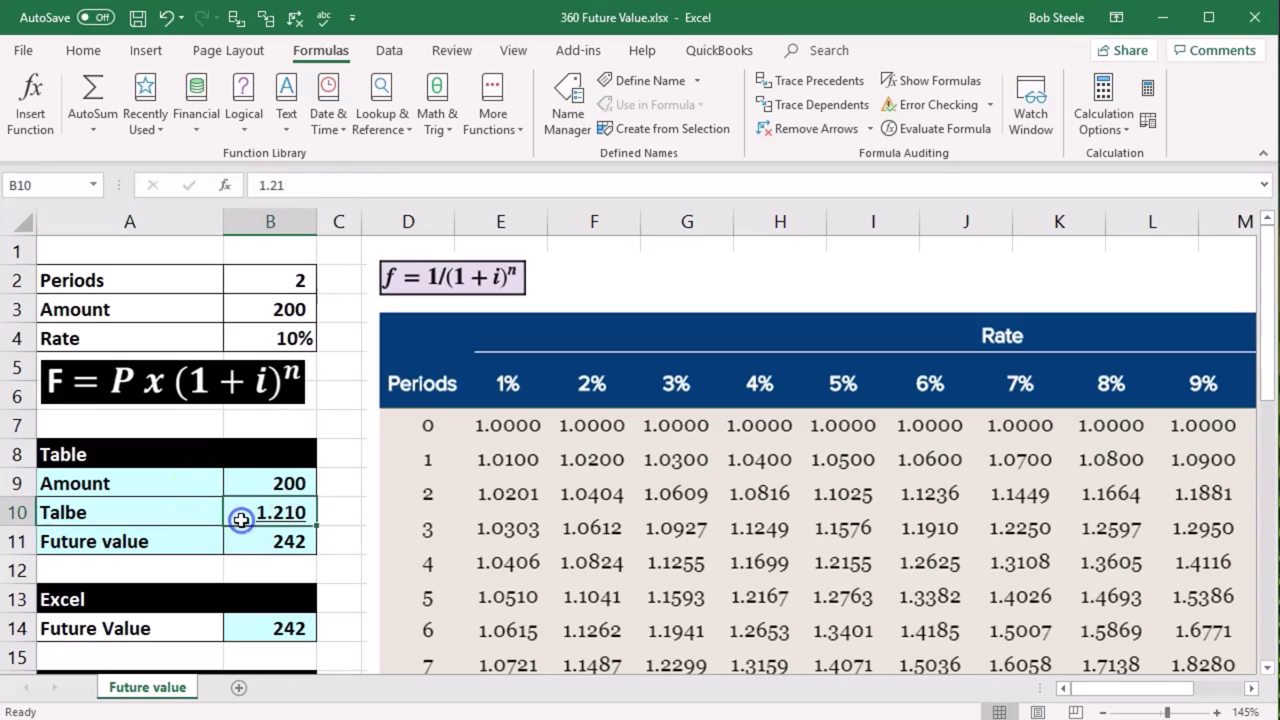
scroll(240, 520, "down", 1)
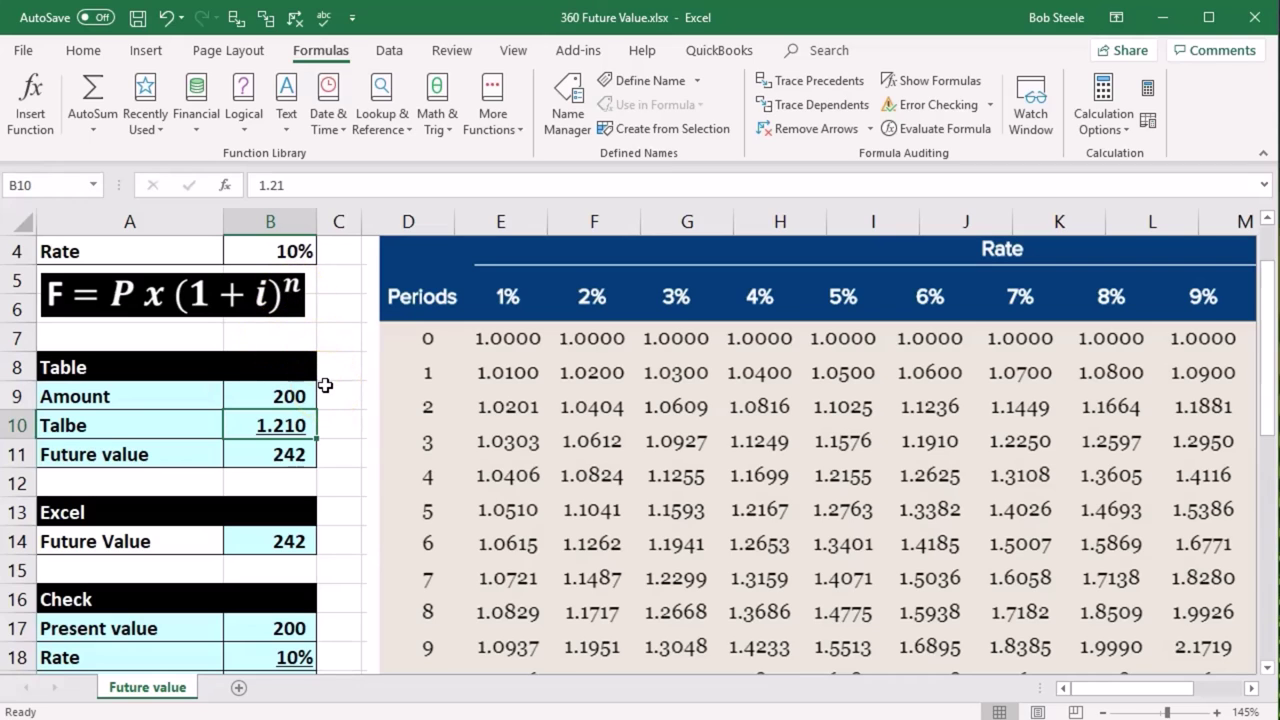
scroll(325, 385, "down", 7)
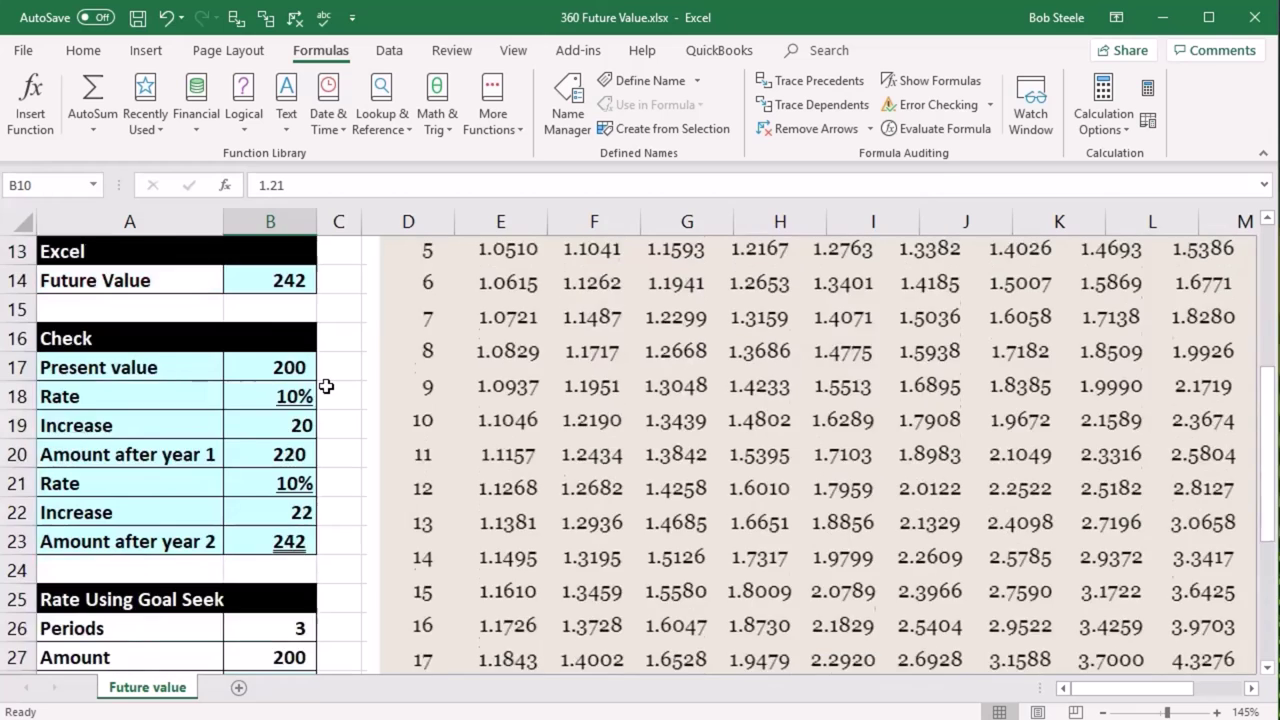
Examine the Amount, Rate and Future Value cells of the Rate Using Goal Seek section
scroll(325, 386, "up", 1)
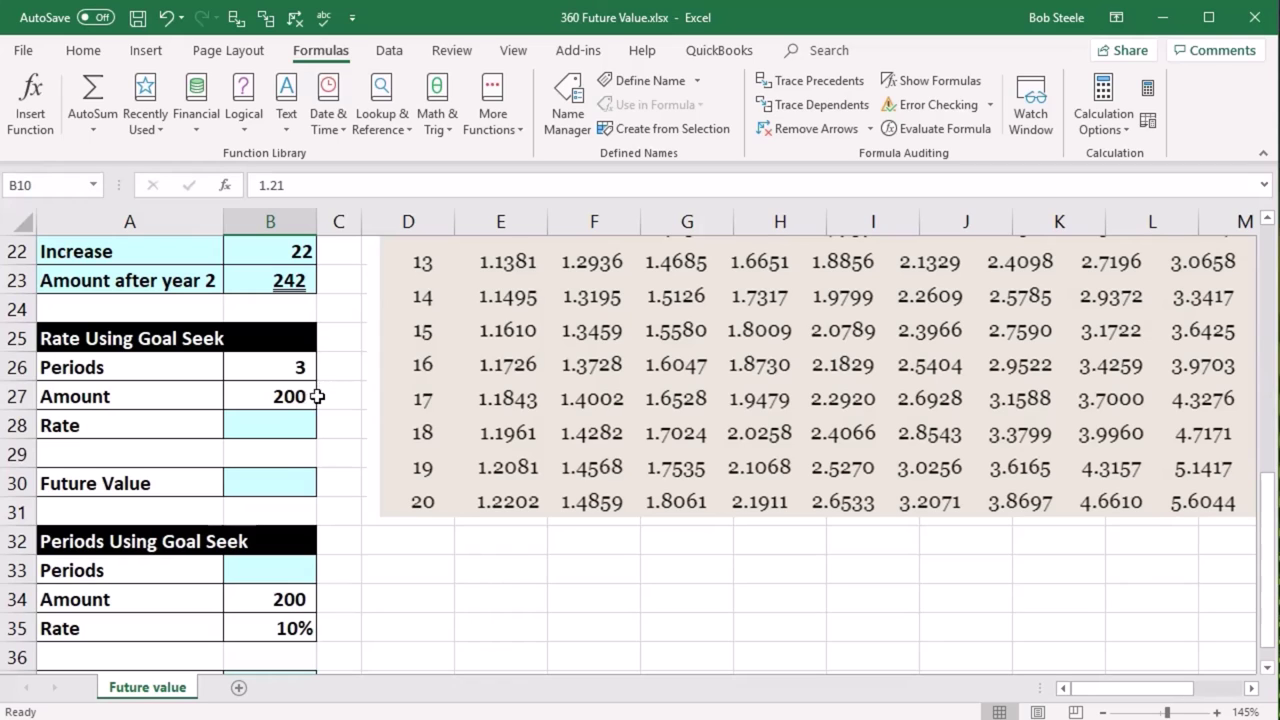
left_click(289, 425)
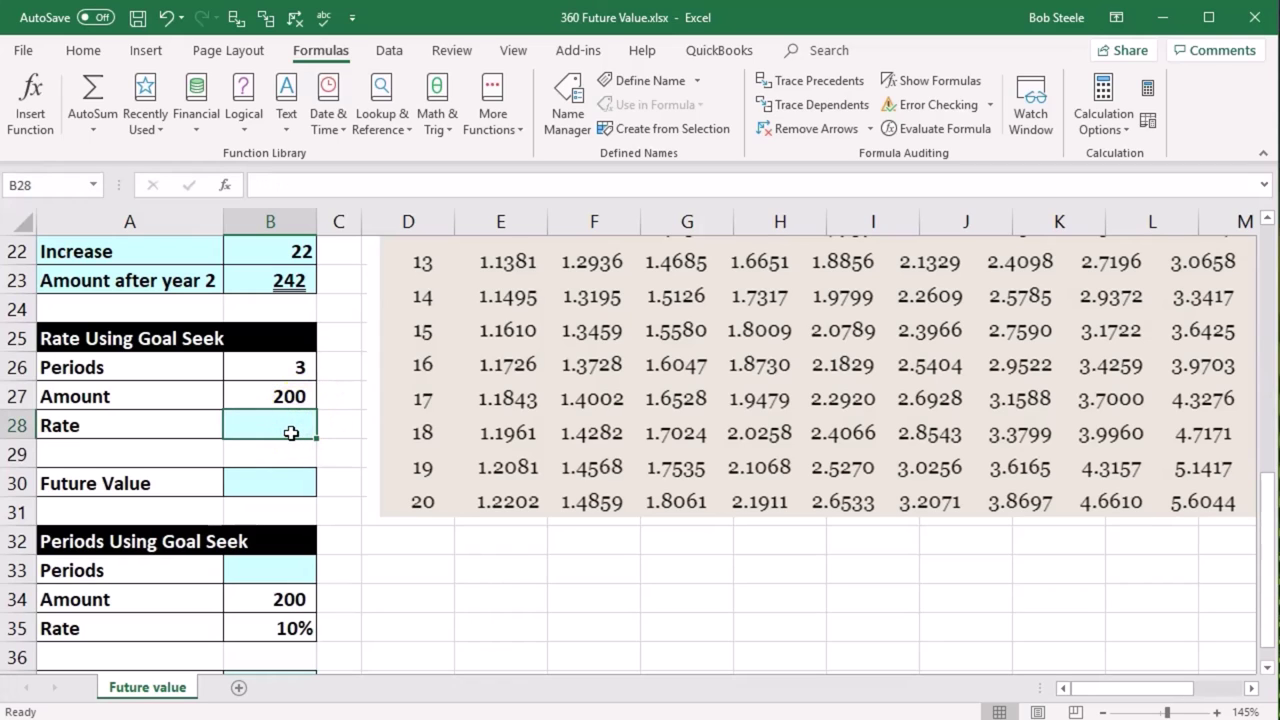
left_click(295, 481)
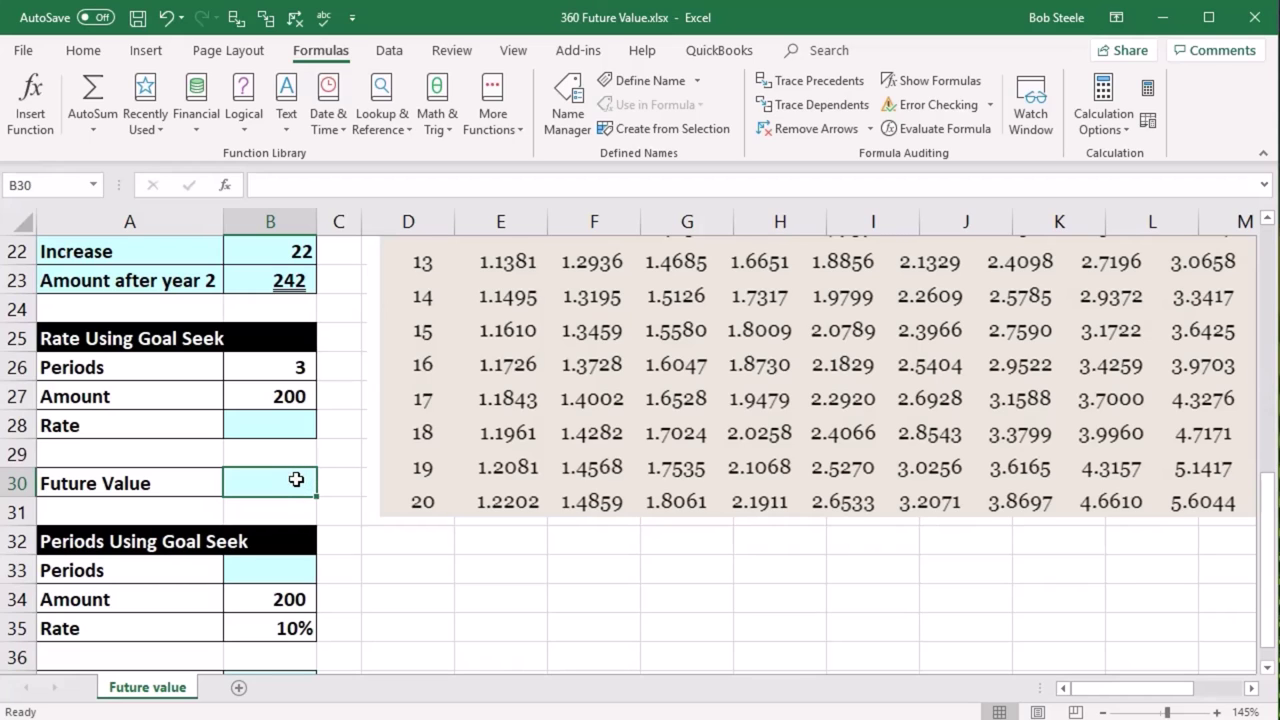
left_click(312, 393)
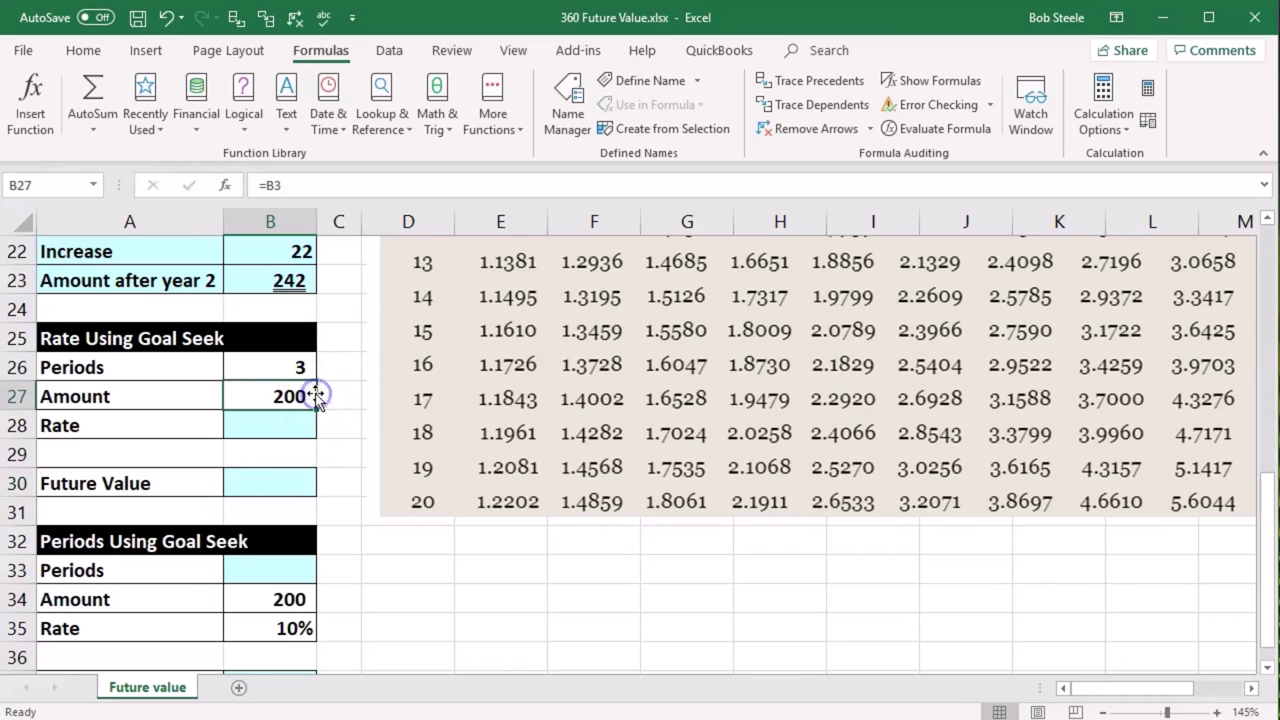
left_click(295, 489)
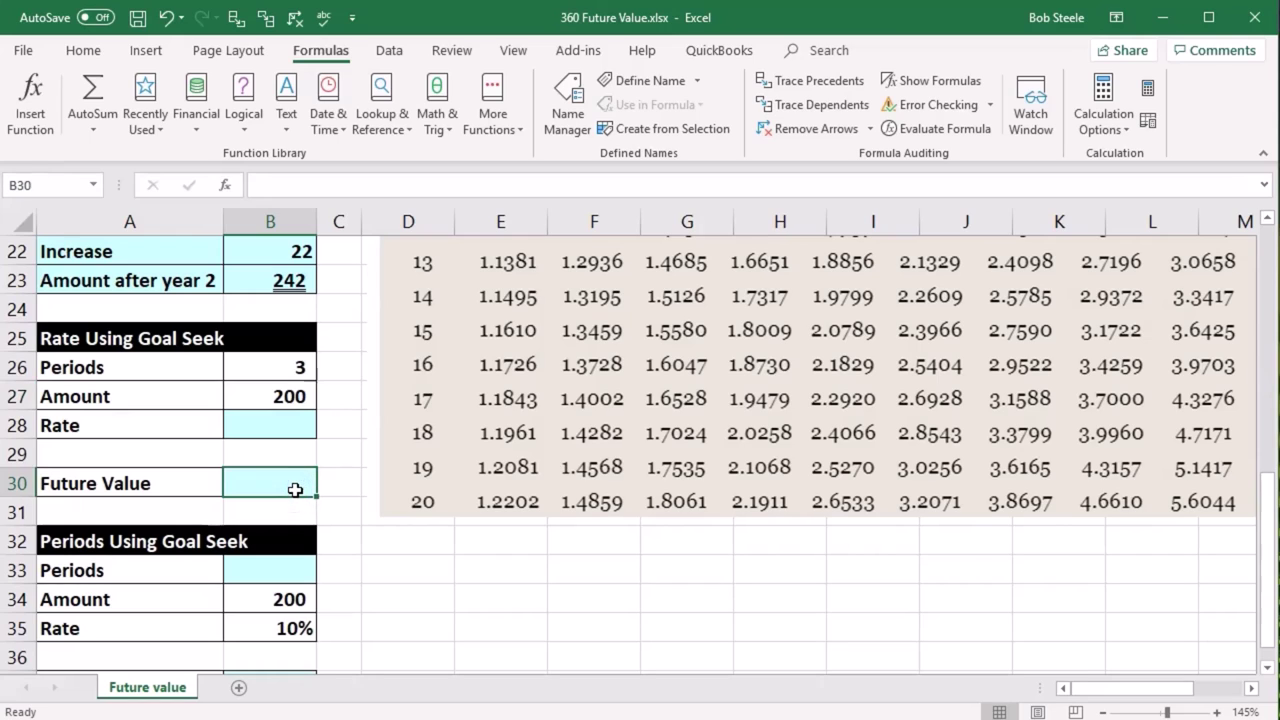
left_click(281, 431)
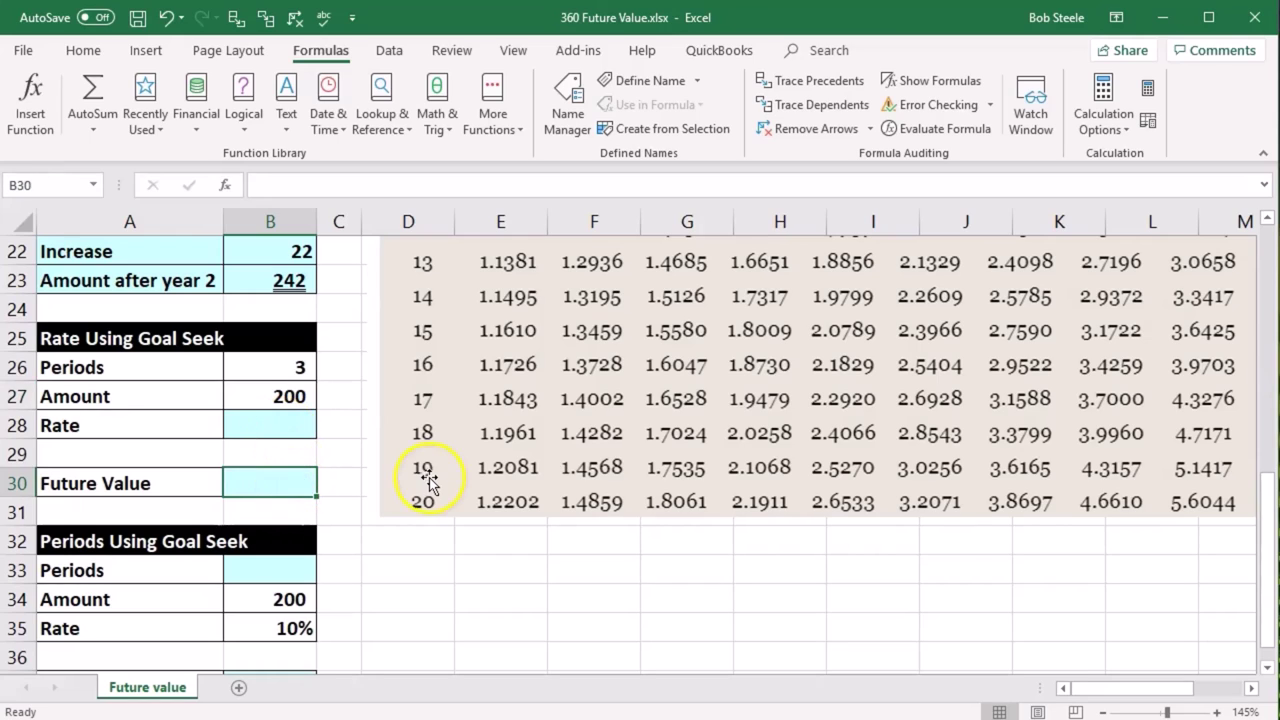
left_click(303, 426)
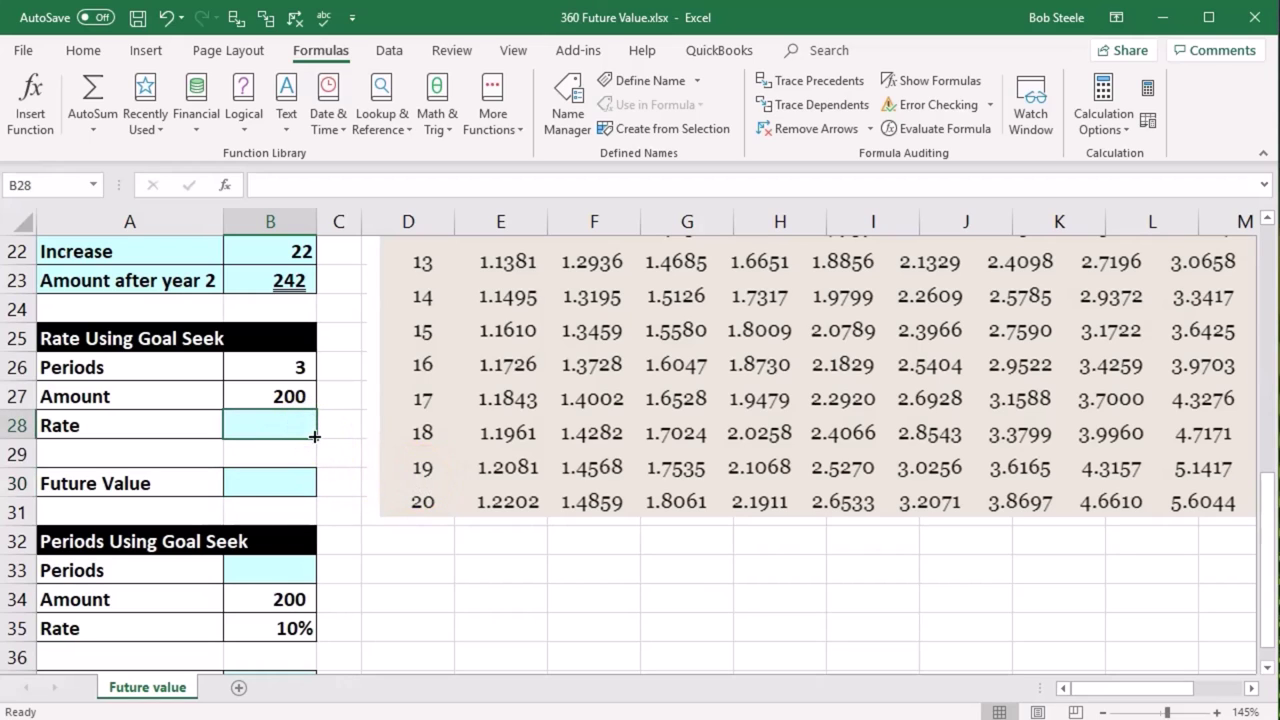
left_click(285, 490)
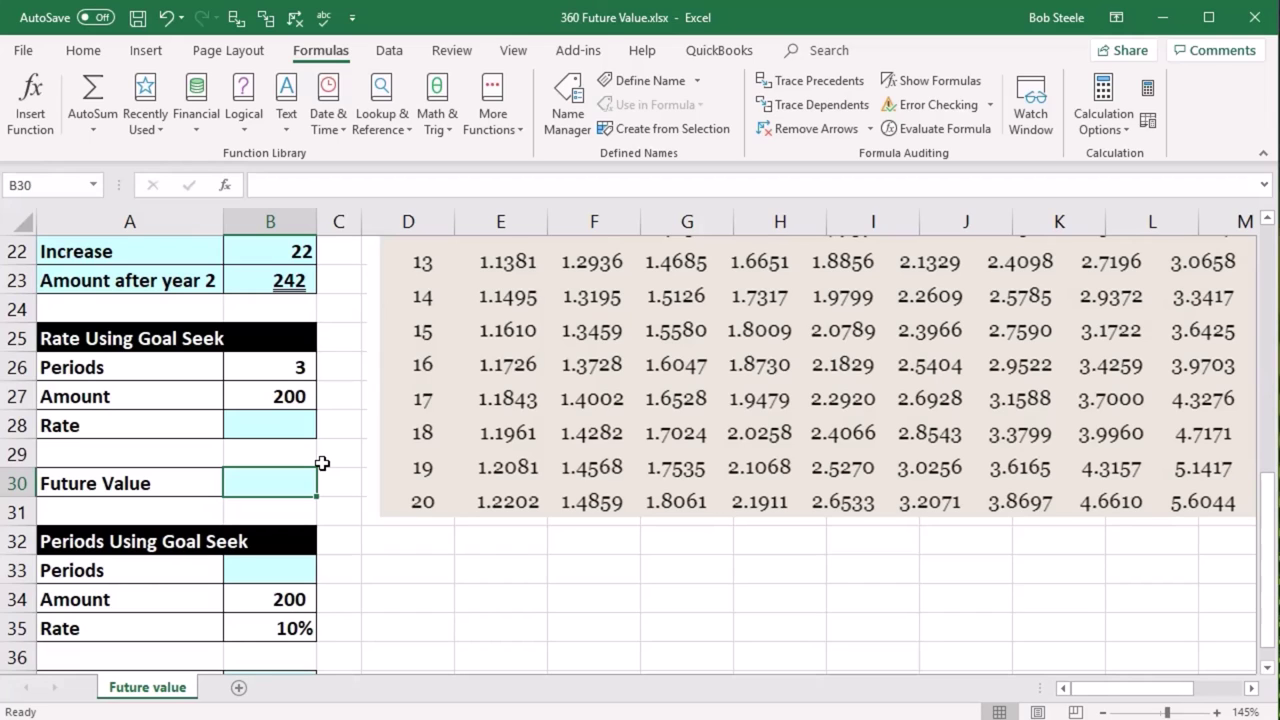
Enter a trial rate of 2% in B28 of the Rate Using Goal Seek section
key("Up")
key("Up")
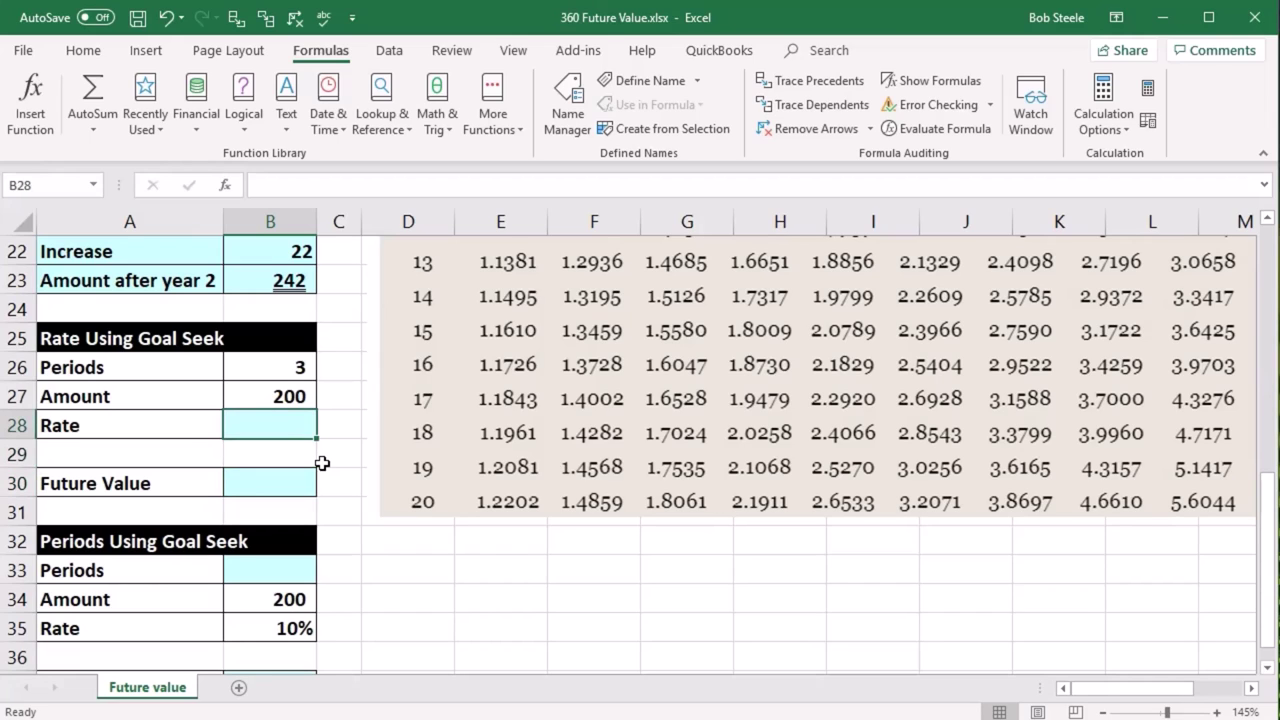
type("20%")
key("Return")
key("Up")
type("2%")
key("Return")
key("Down")
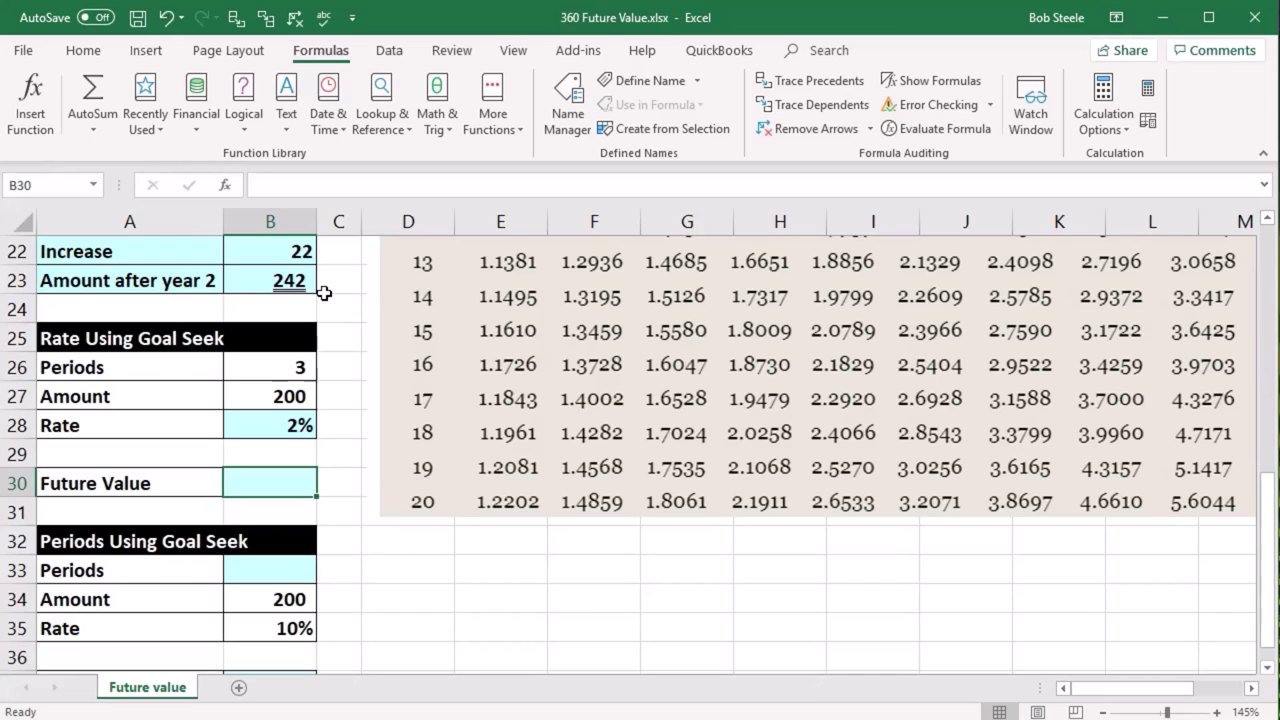
Calculate the future value in B30 with -FV(B28,B26,0,B27), and select the trial rate cell B28
type("-")
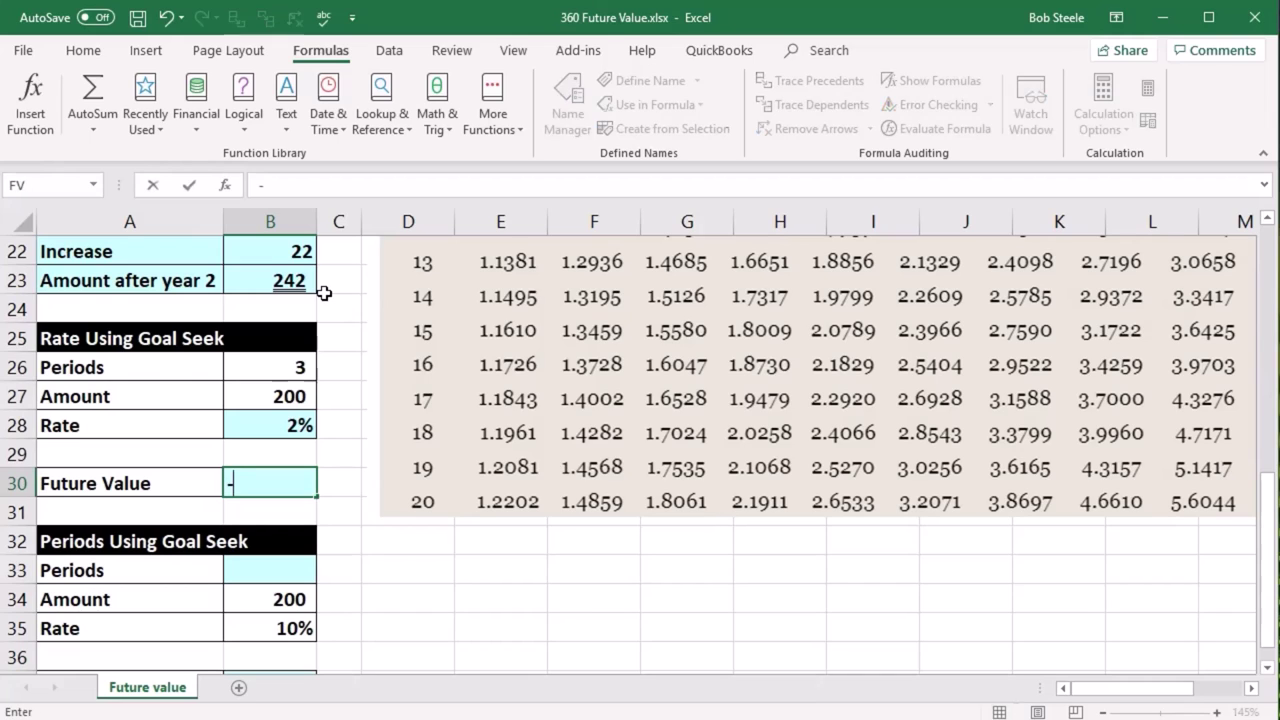
type("fv")
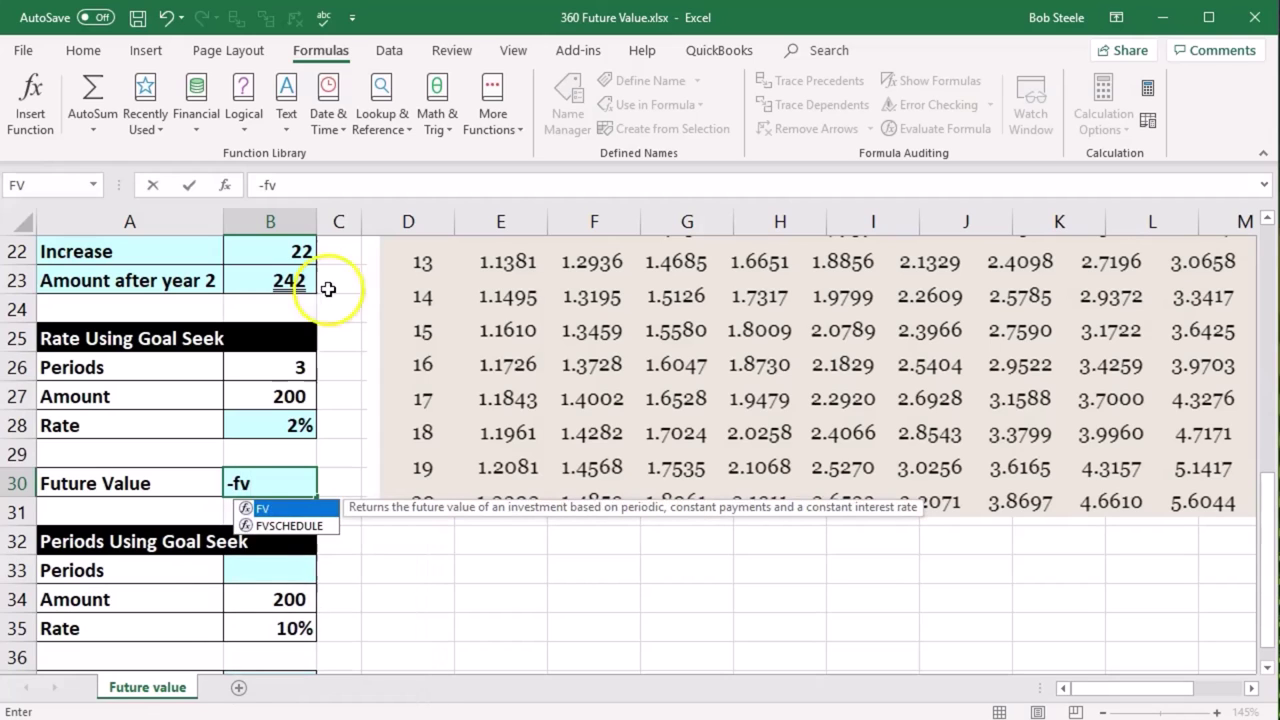
double_click(252, 510)
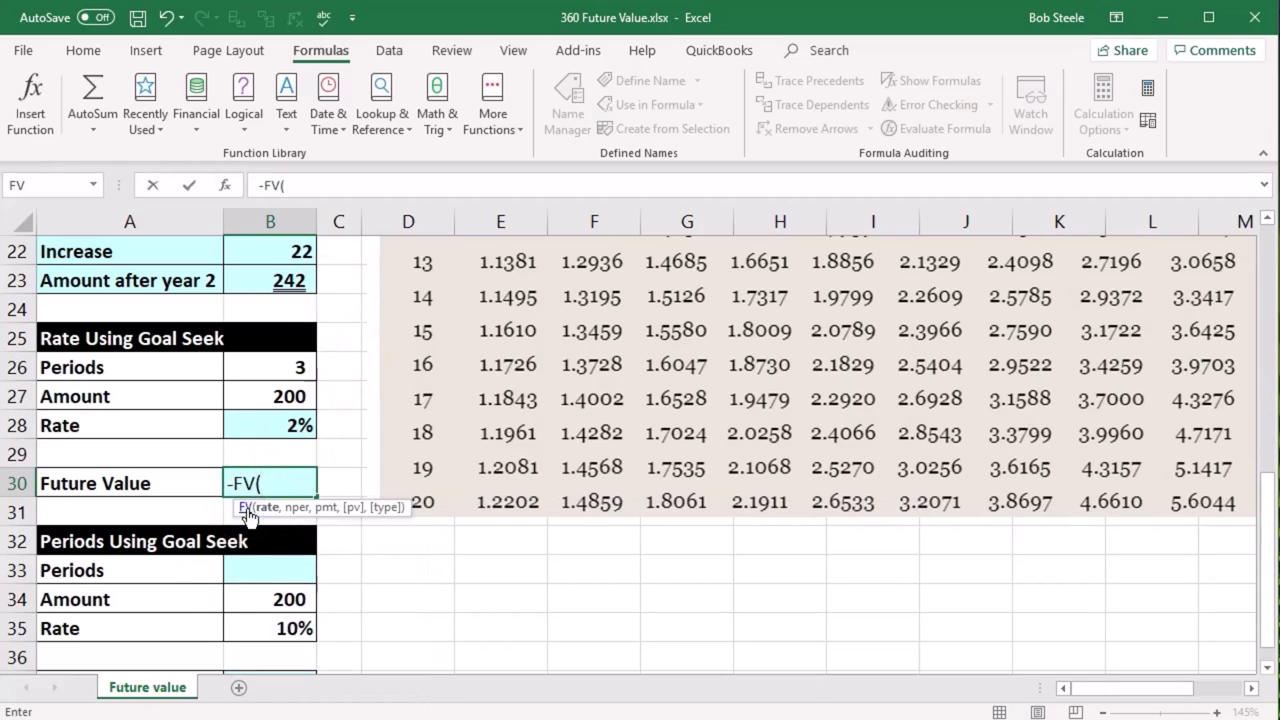
left_click(273, 427)
type(",")
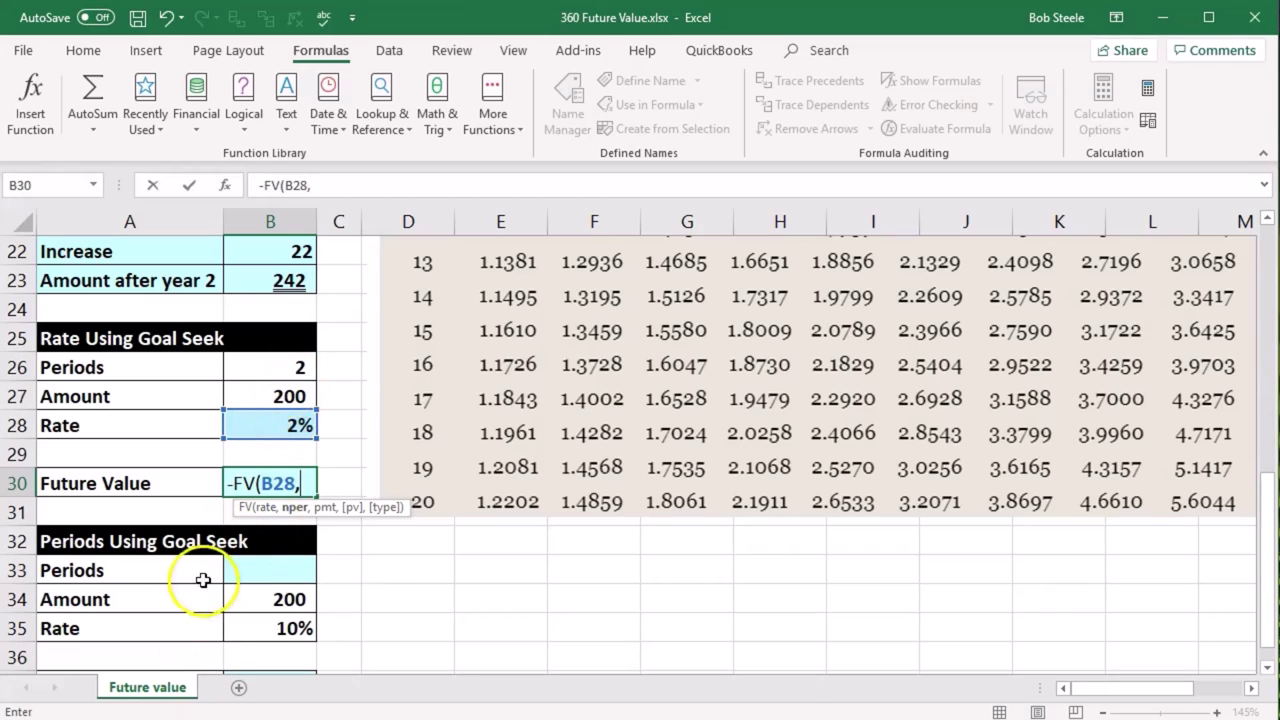
left_click(255, 365)
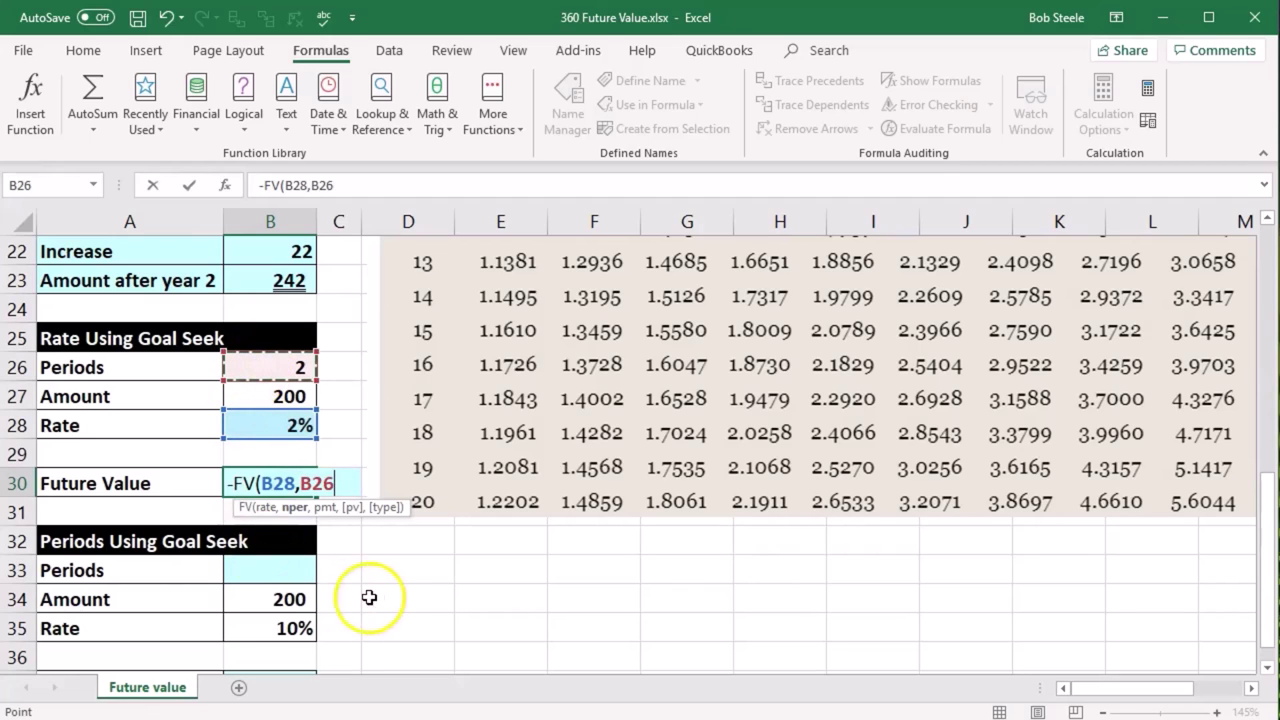
type(",")
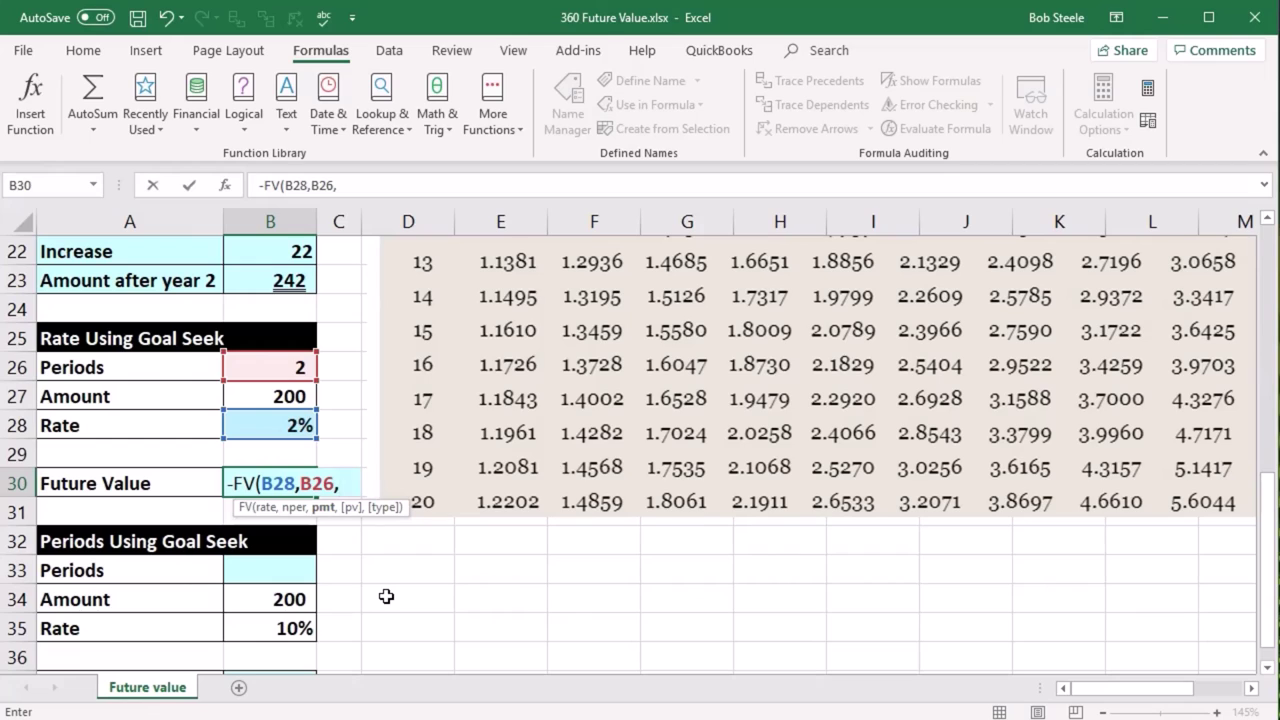
type("0,")
left_click(290, 397)
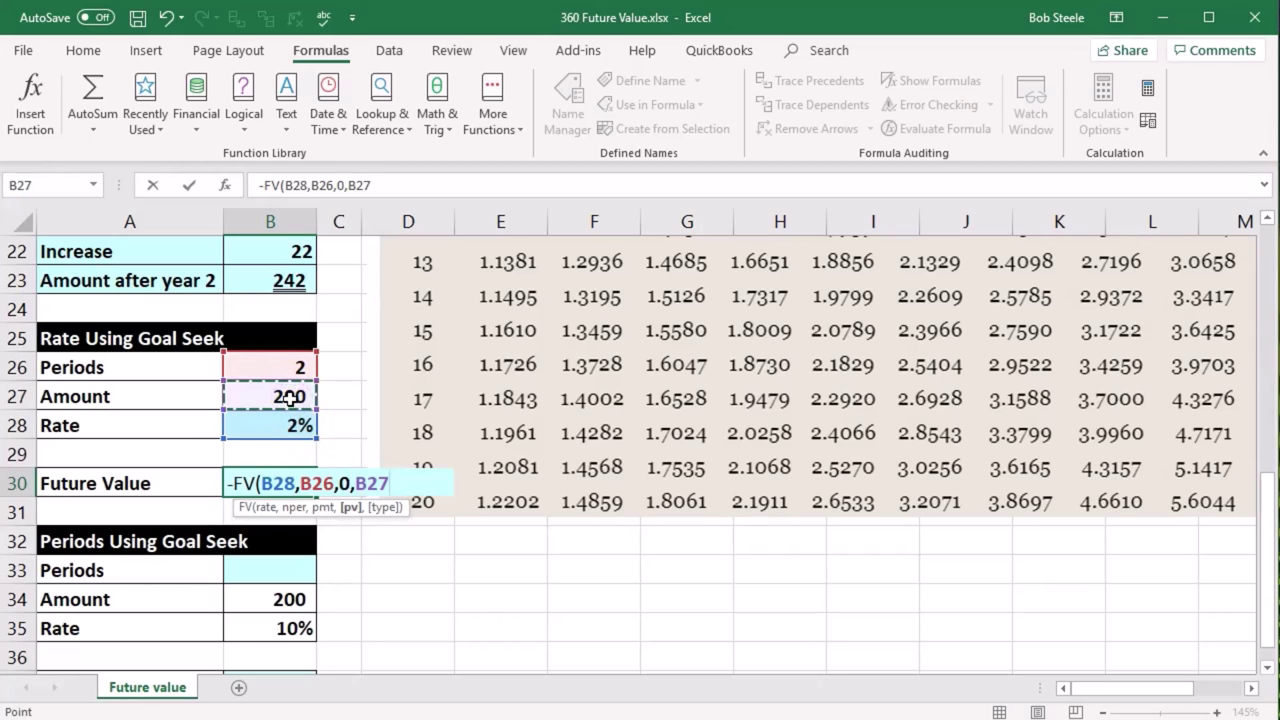
type(")")
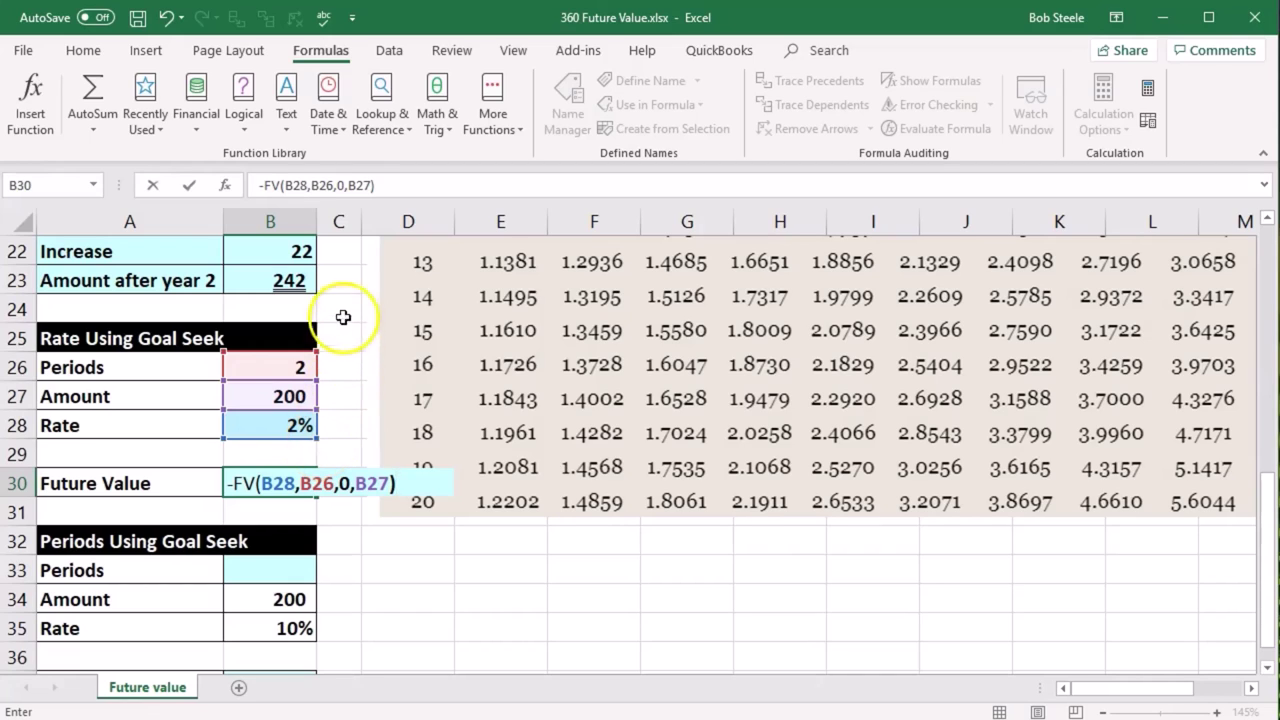
key("Return")
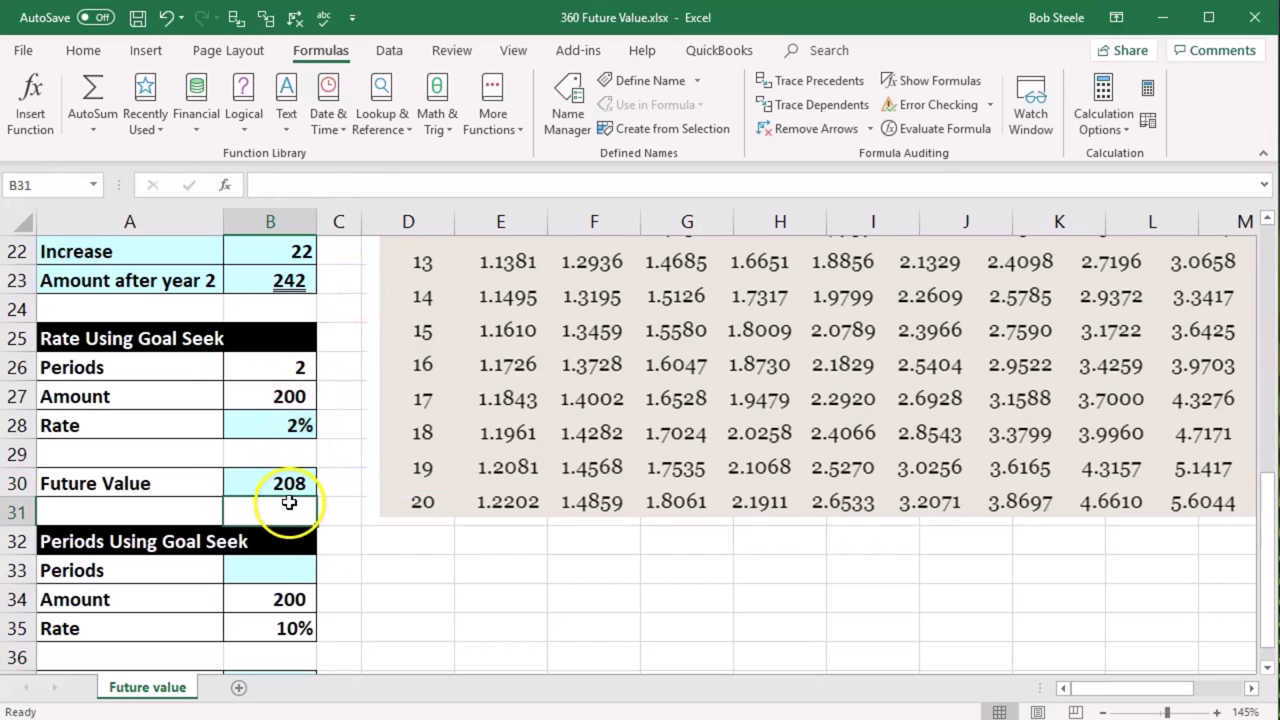
left_click(295, 425)
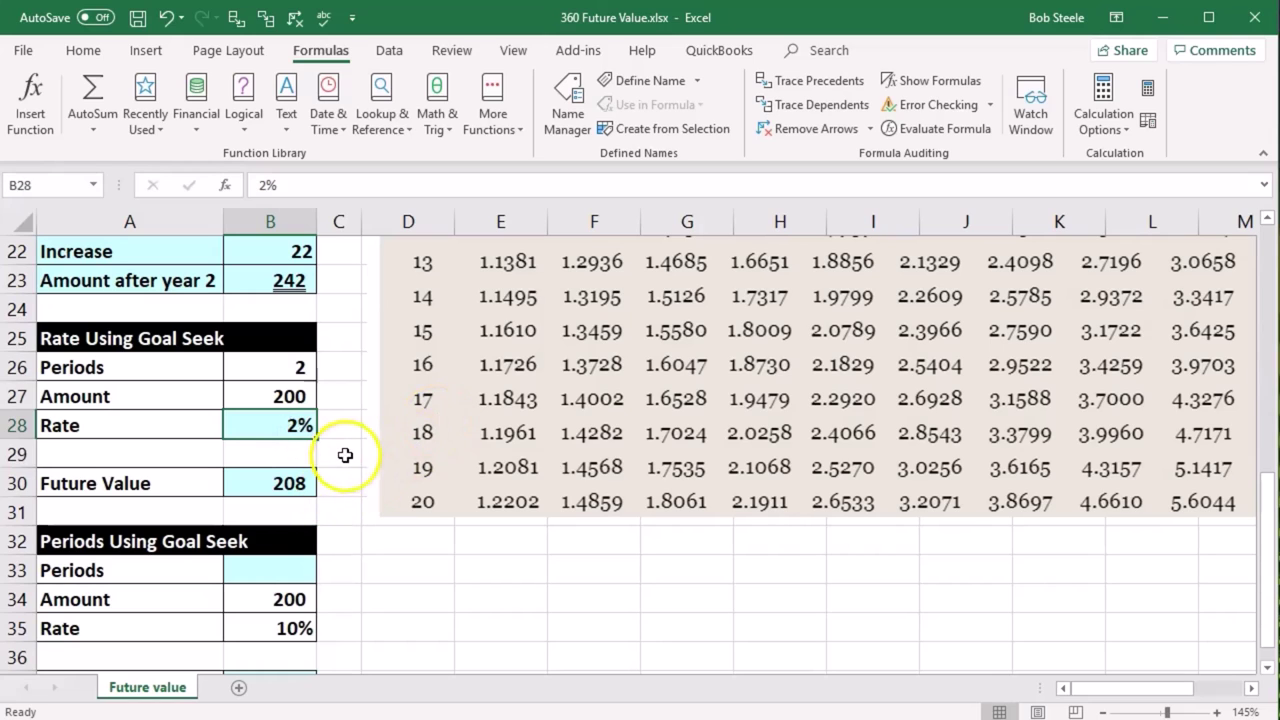
Try rates of 3% and 4% in B28 of the Rate Using Goal Seek section
type("3")
key("Return")
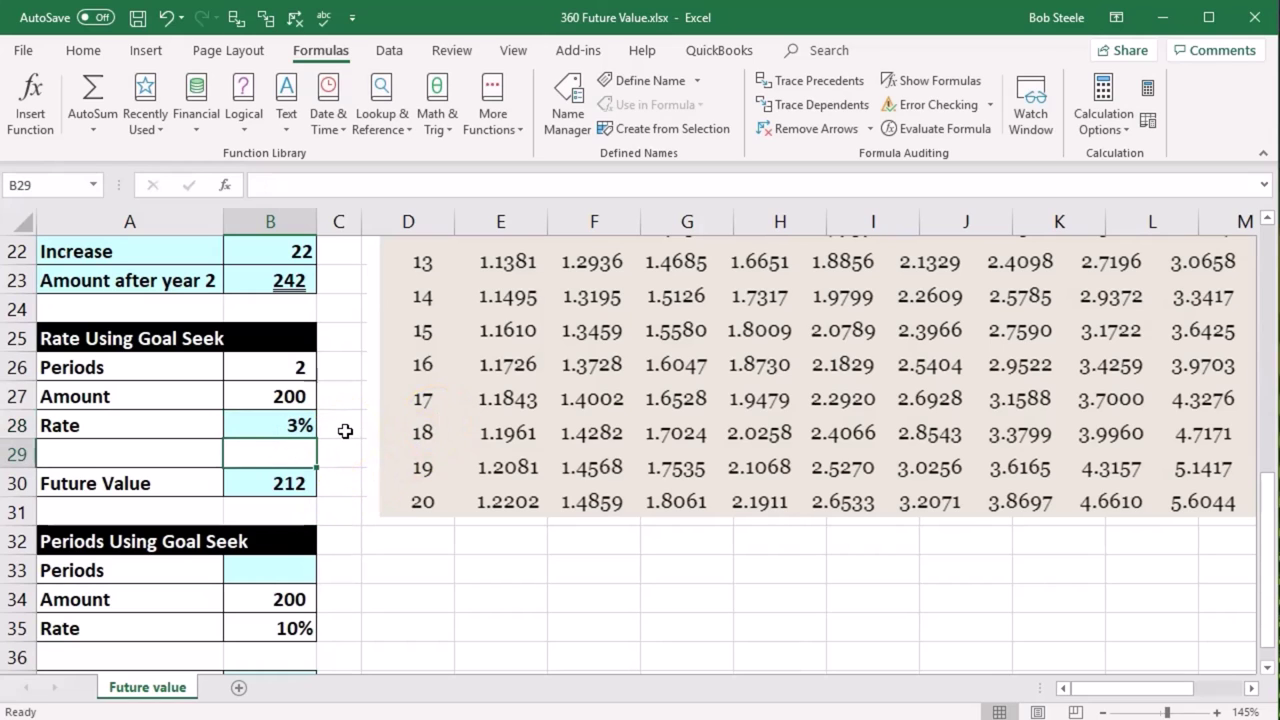
key("Up")
type("4")
key("Return")
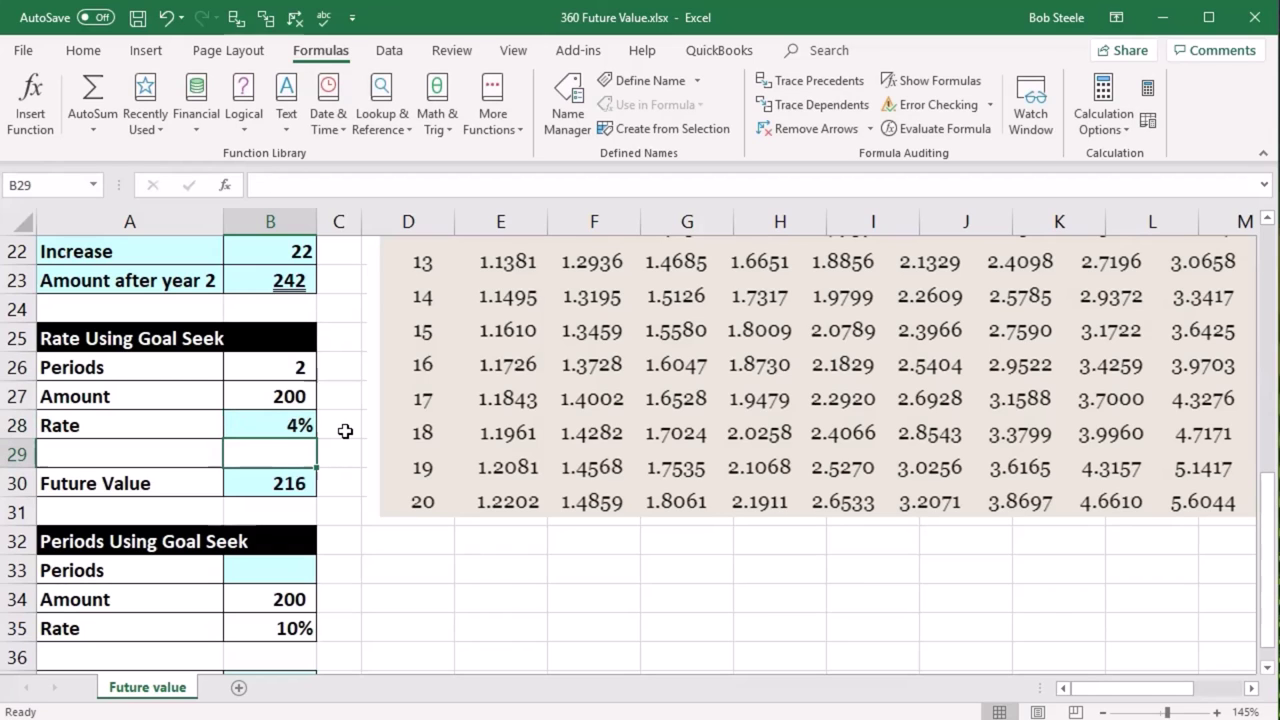
left_click(302, 428)
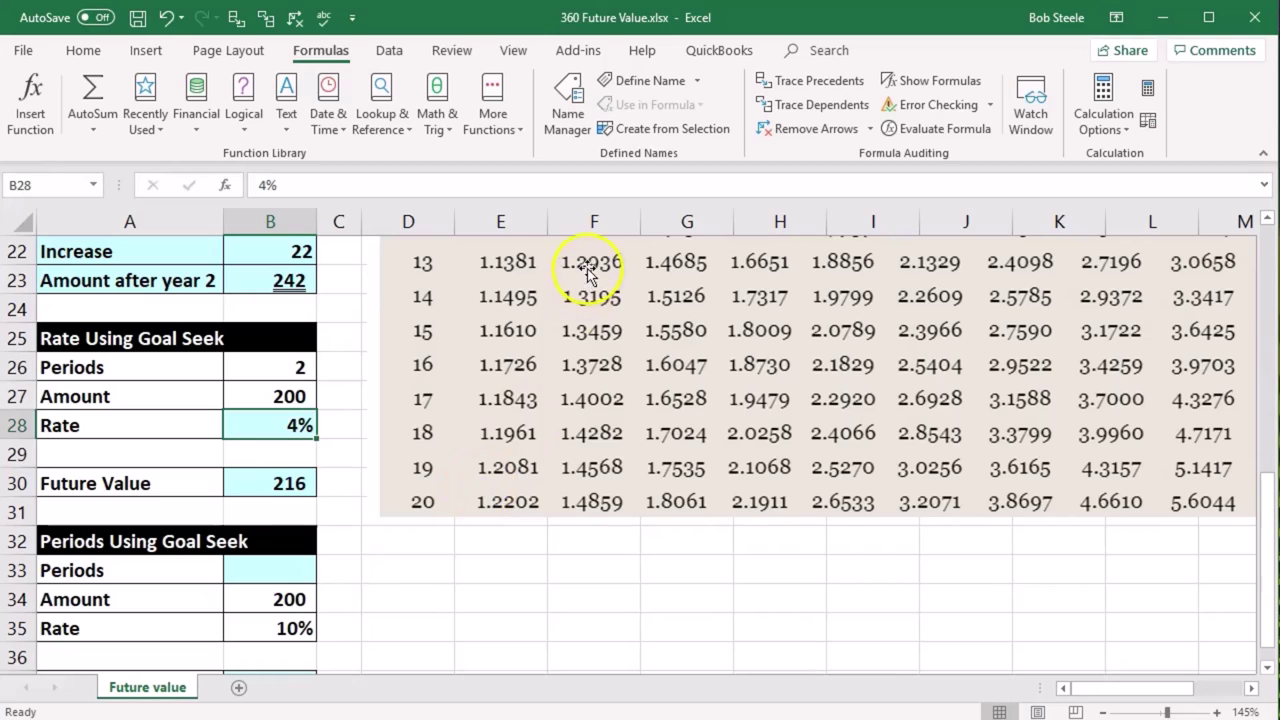
Set up a Goal Seek that brings the future value in B30 to 242 by changing the rate in B28
left_click(574, 566)
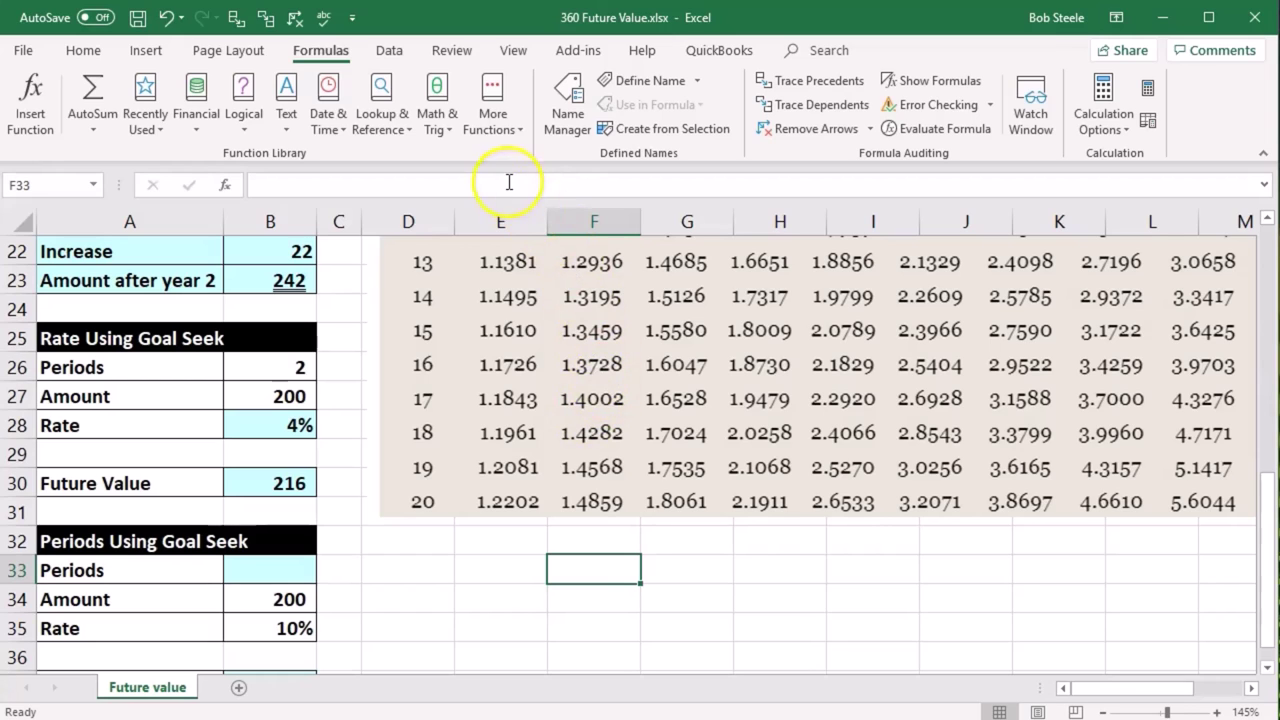
left_click(392, 55)
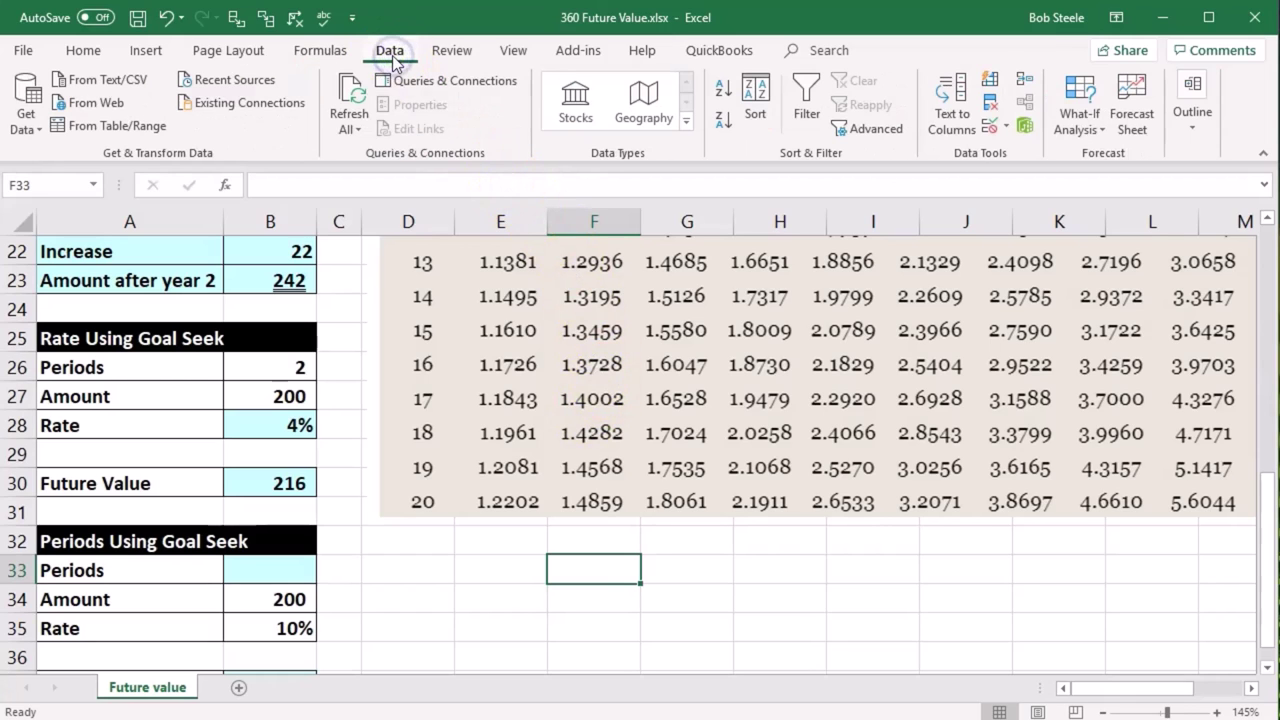
left_click(1094, 137)
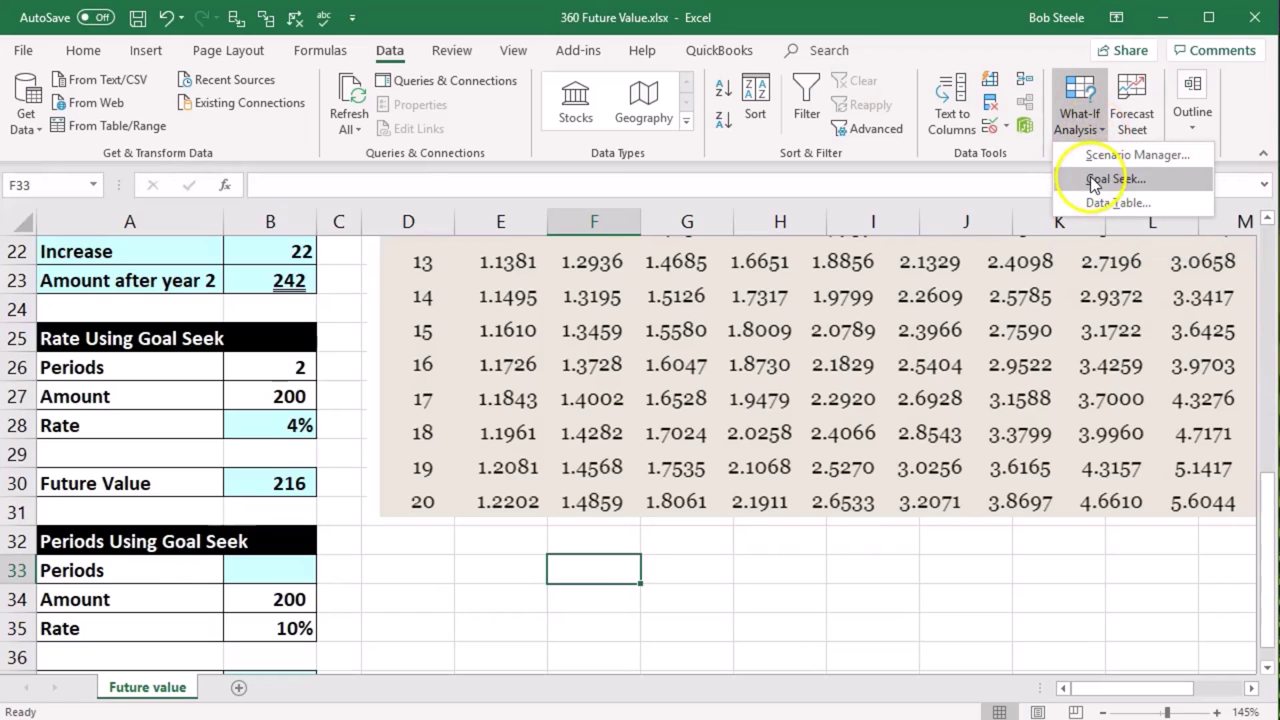
left_click(1150, 182)
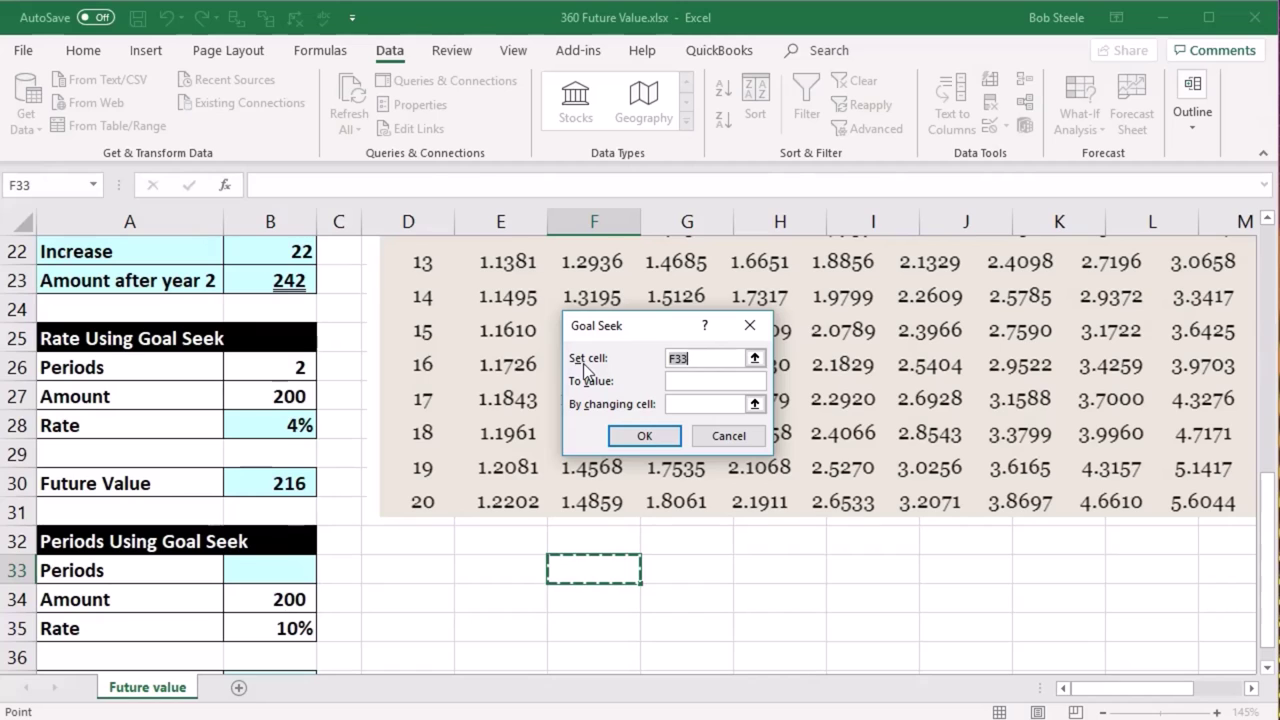
left_click(300, 483)
left_click(703, 378)
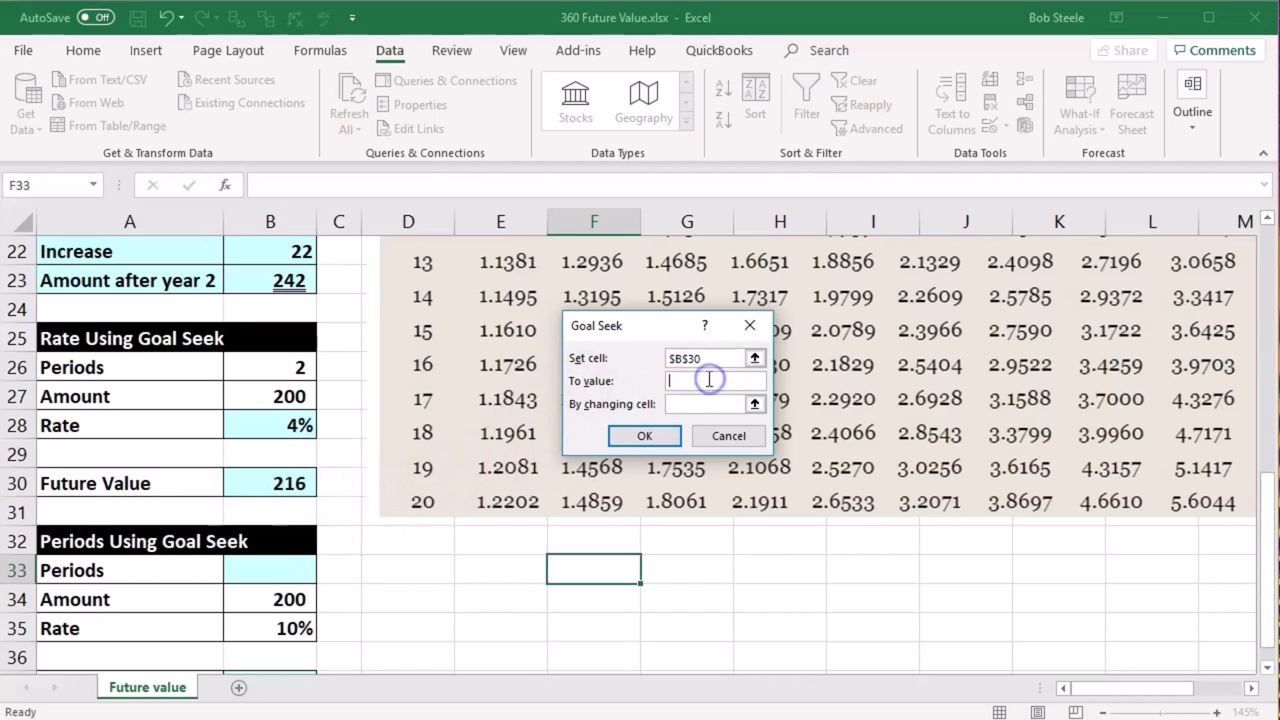
left_click(704, 366)
type("242")
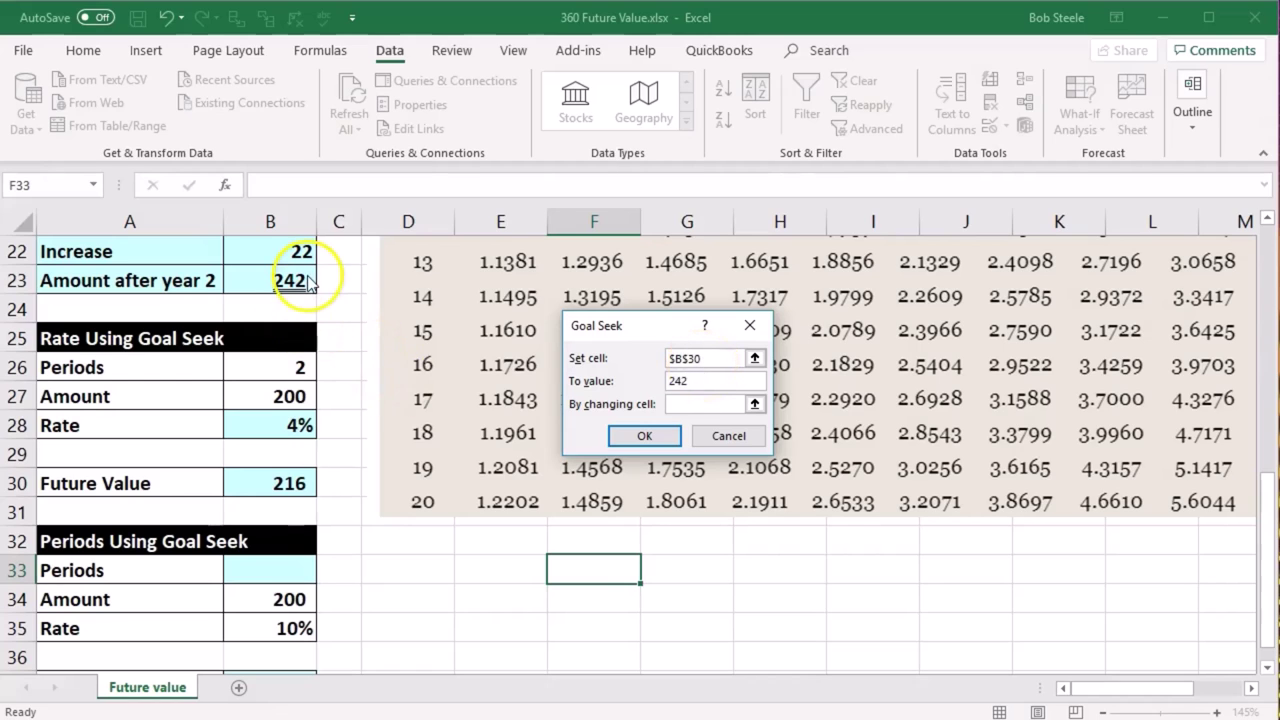
left_click(680, 404)
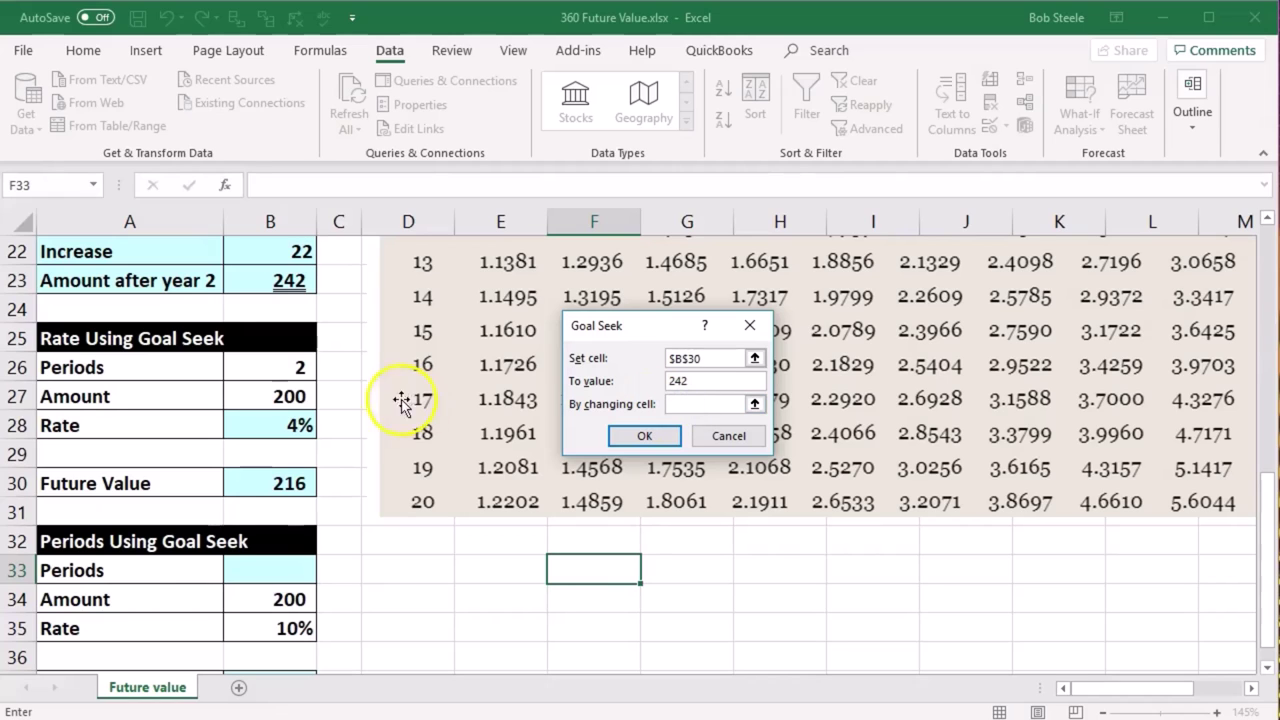
left_click(285, 422)
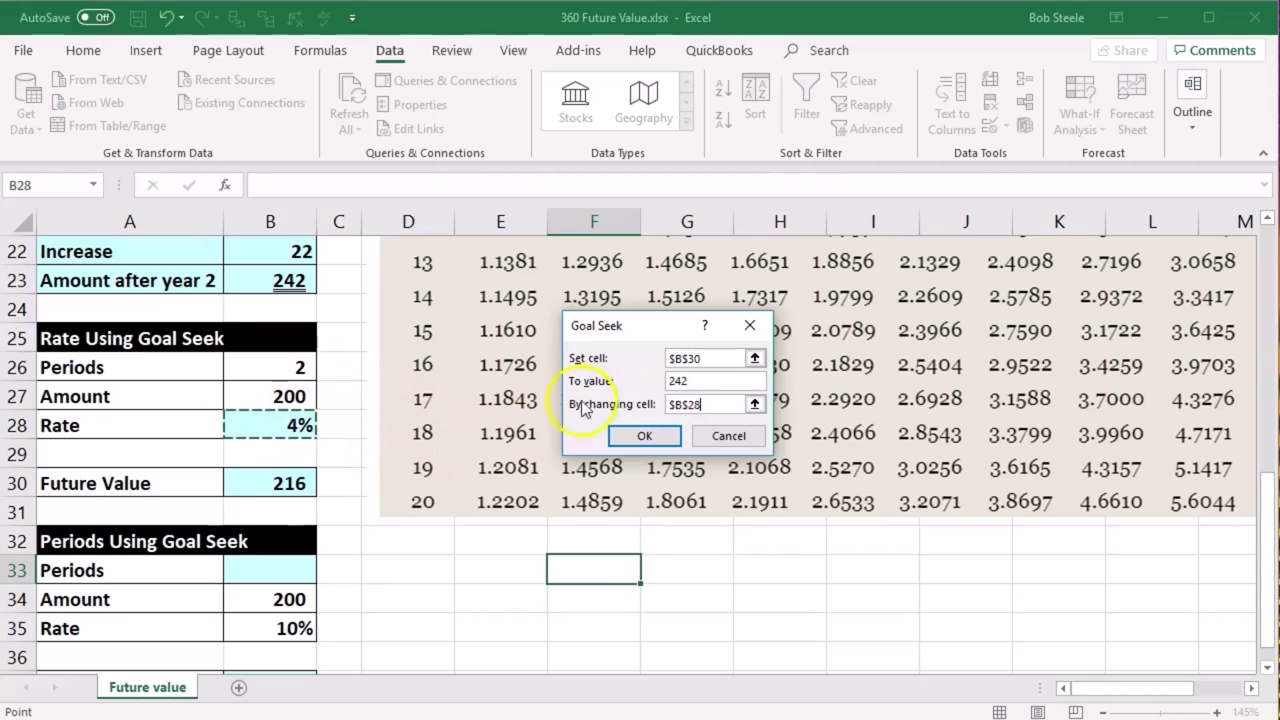
Run the Goal Seek for the rate and accept its solution
left_click_drag(632, 334, 428, 361)
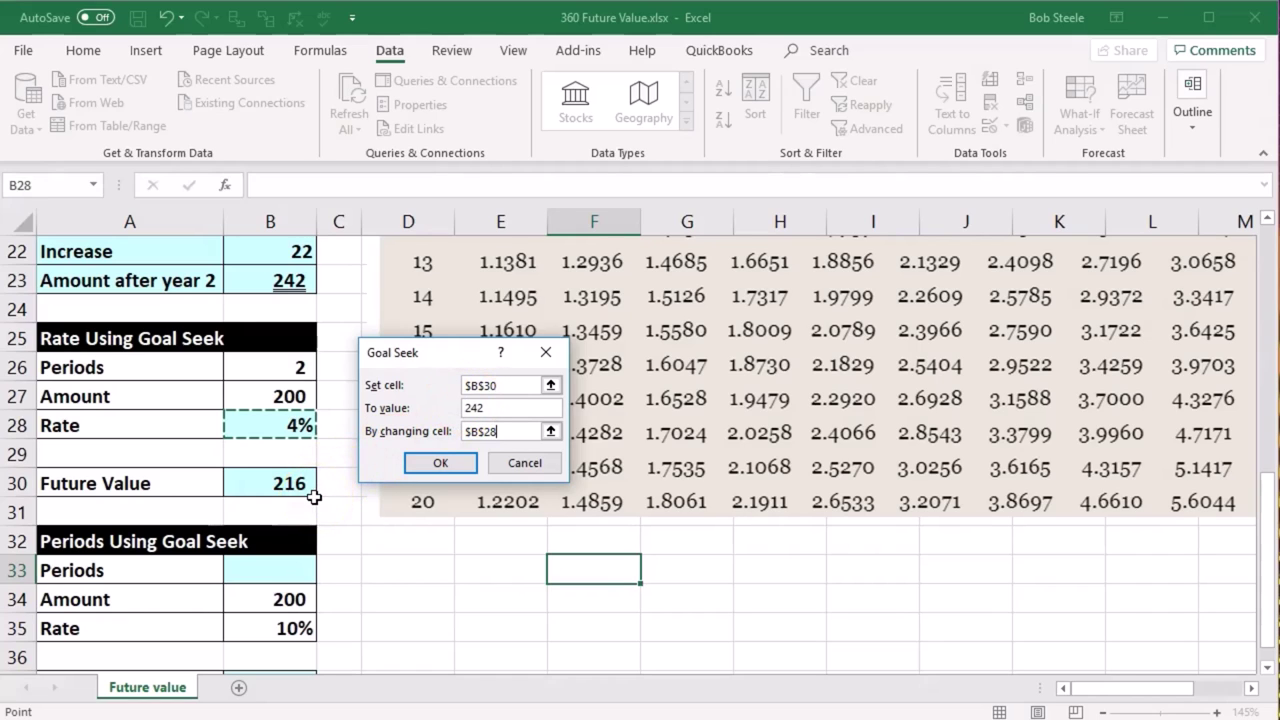
left_click(500, 431)
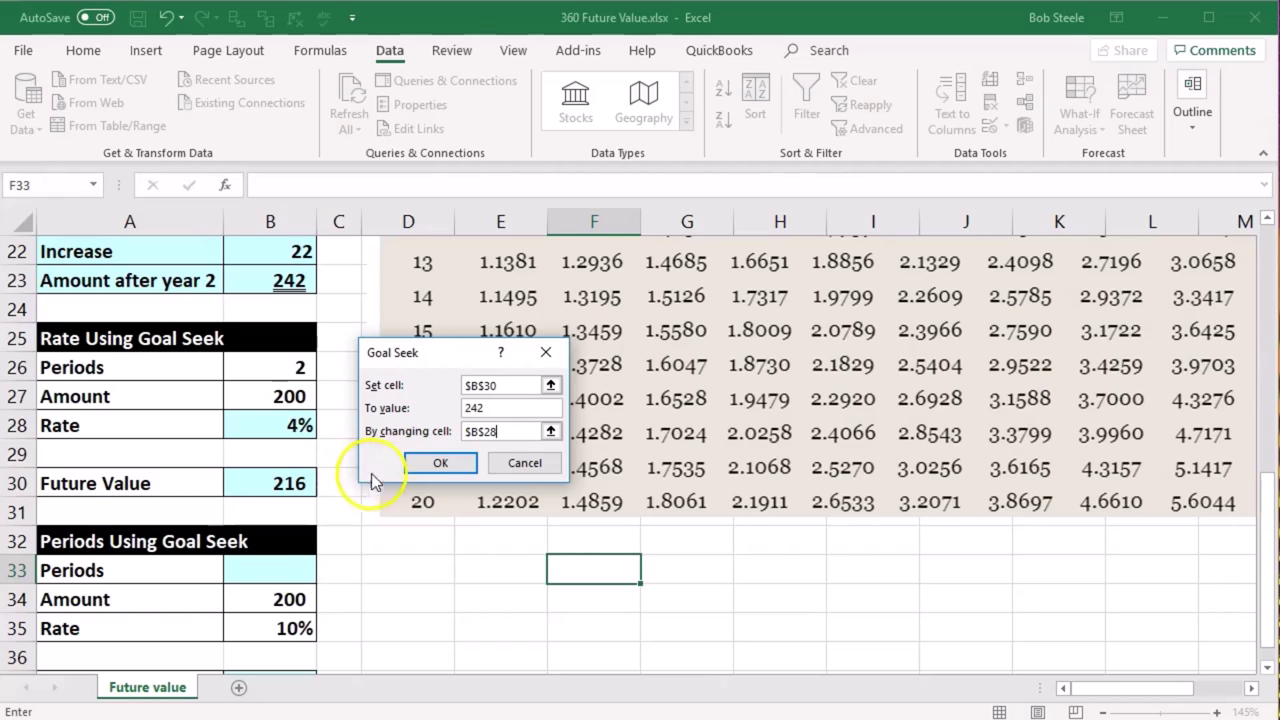
left_click(416, 476)
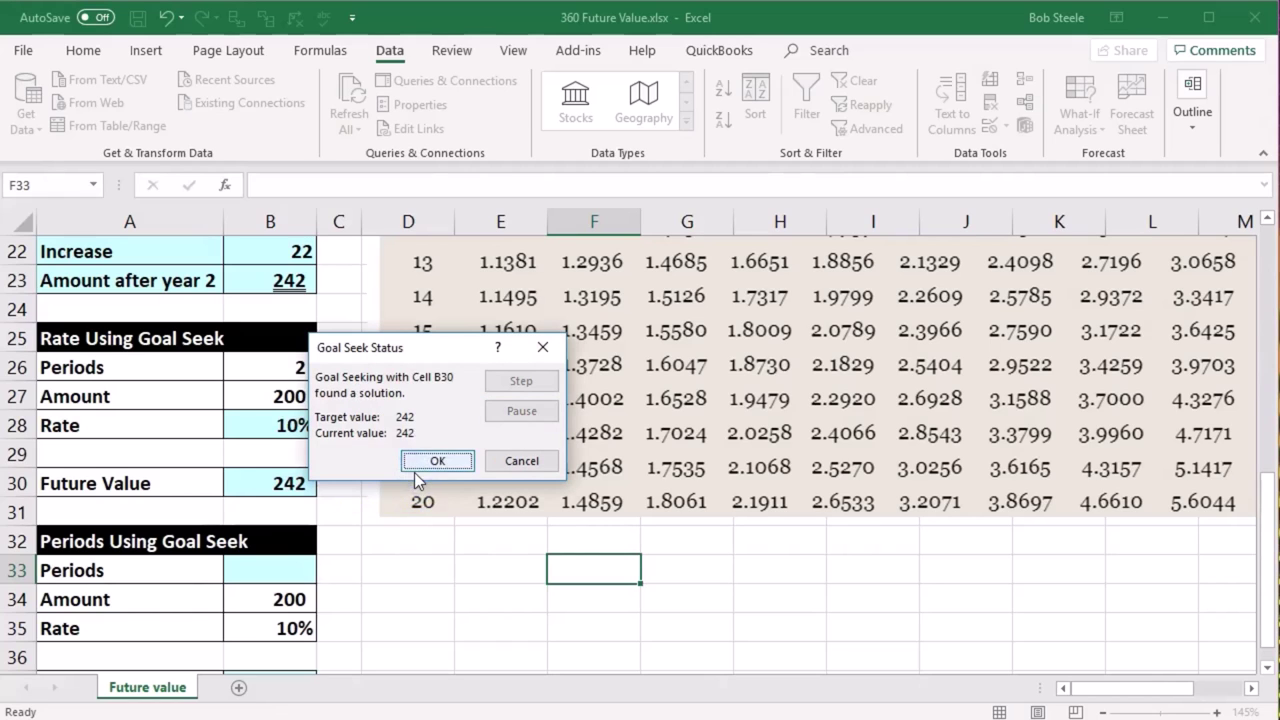
left_click_drag(432, 350, 522, 325)
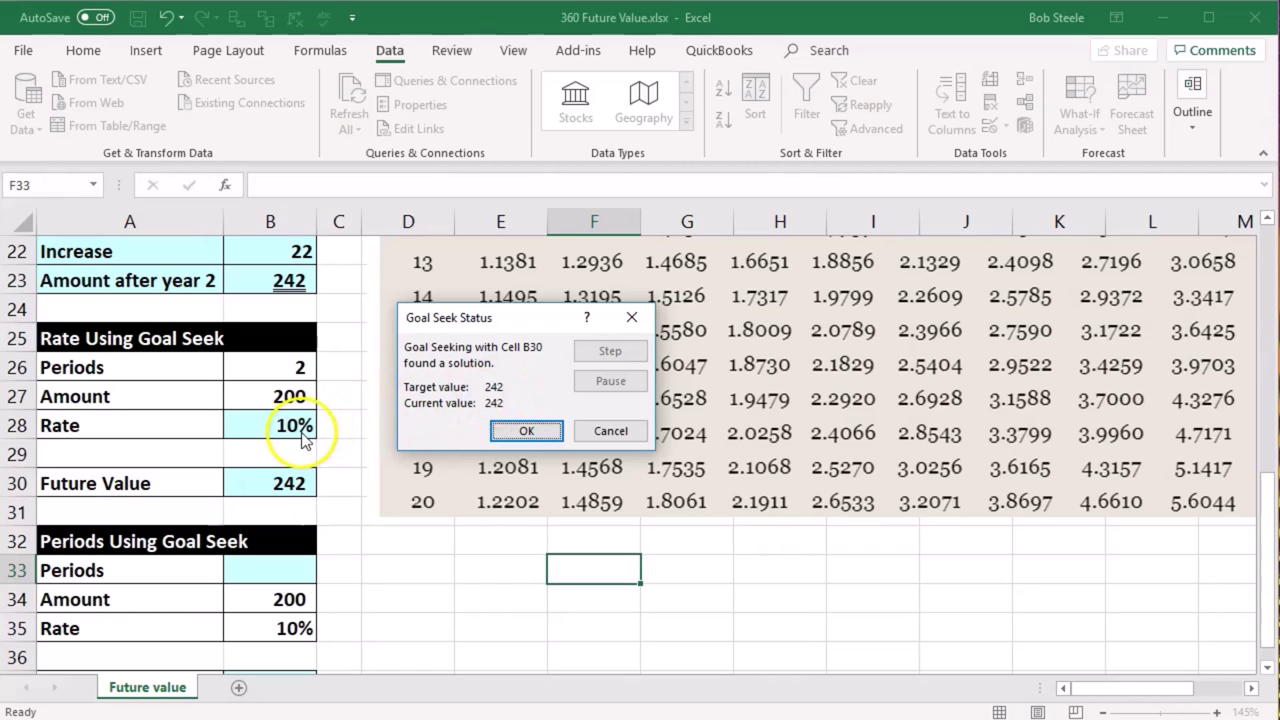
left_click(499, 431)
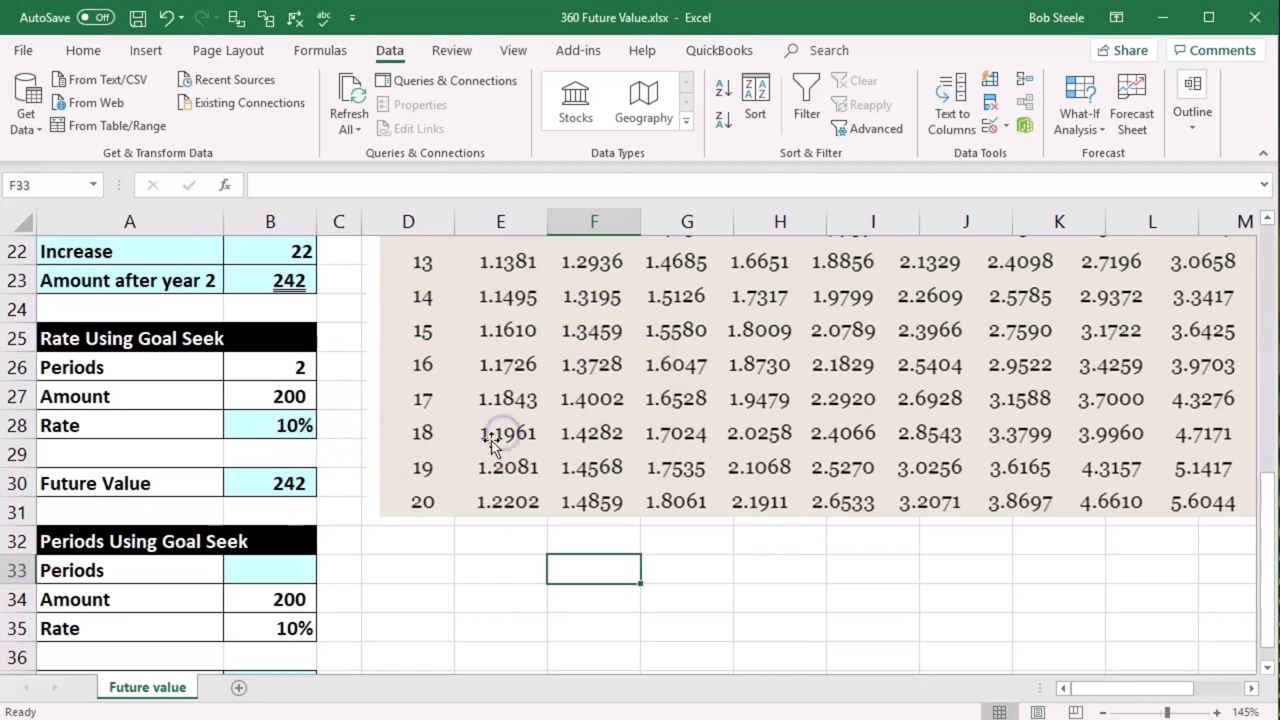
Examine the Periods, Amount, Rate and Future Value cells of the Periods Using Goal Seek section
left_click(329, 564)
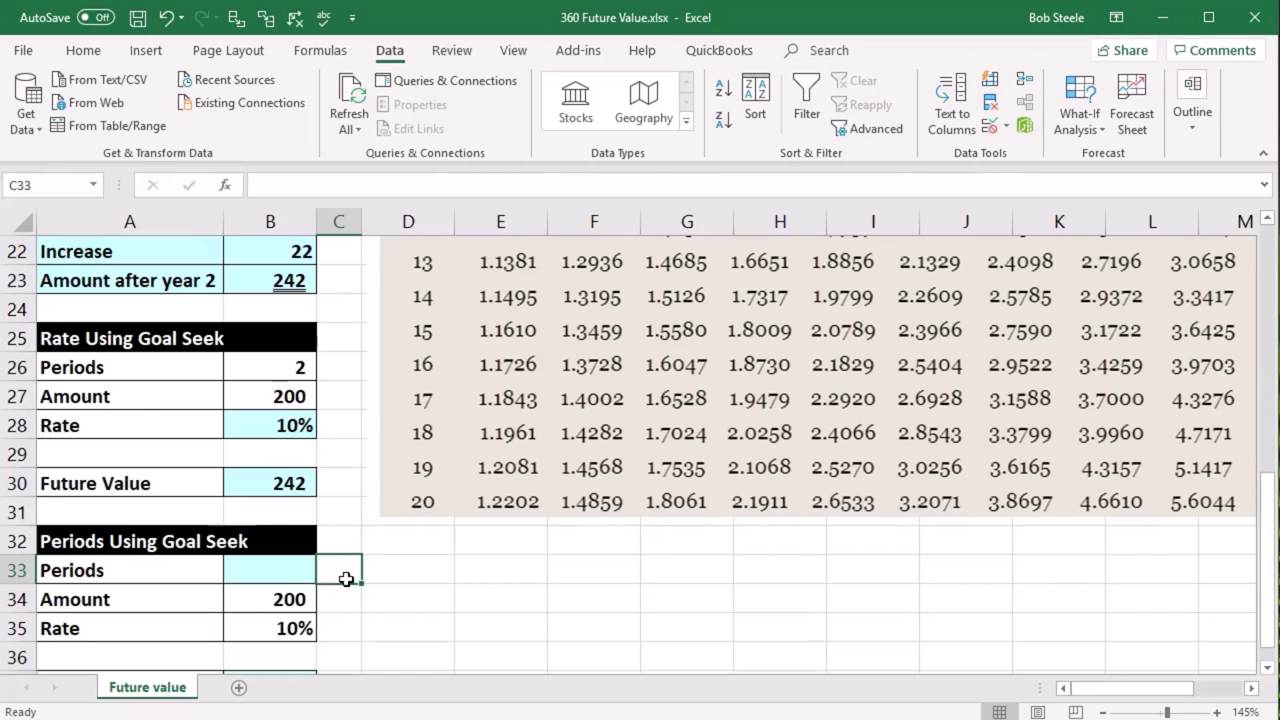
scroll(346, 579, "down", 2)
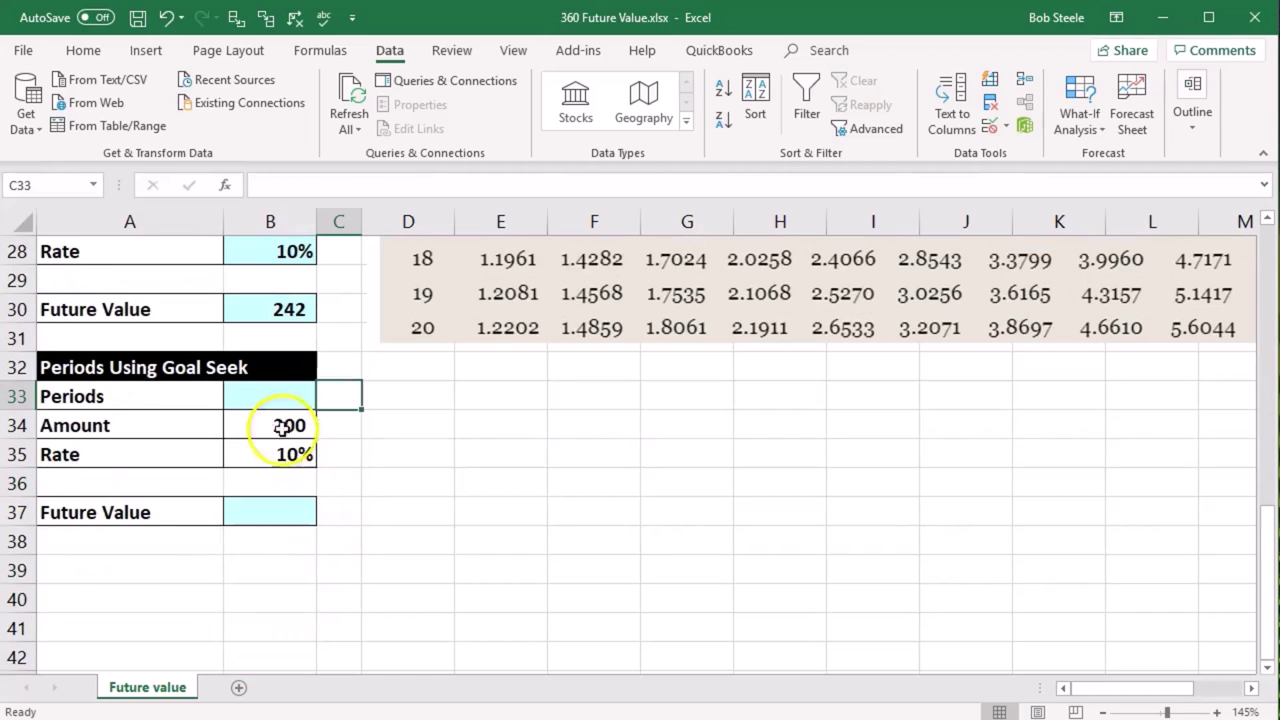
left_click(271, 398)
left_click(298, 449)
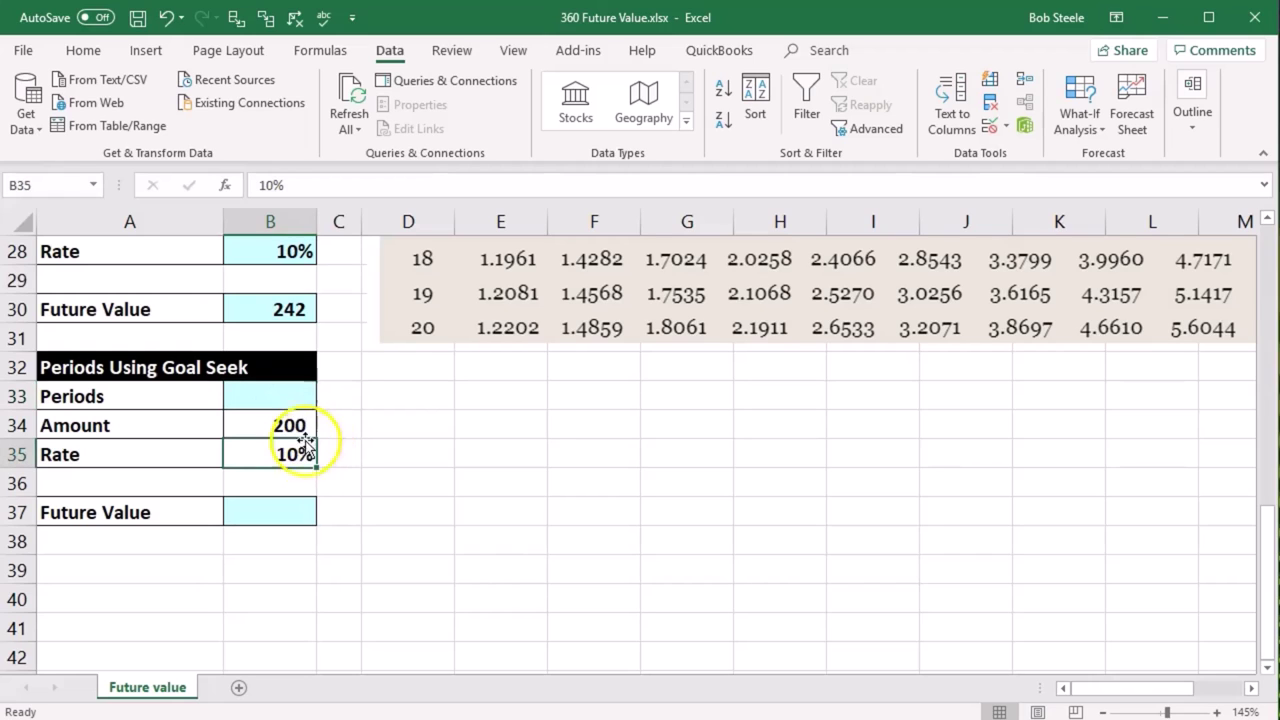
left_click(289, 420)
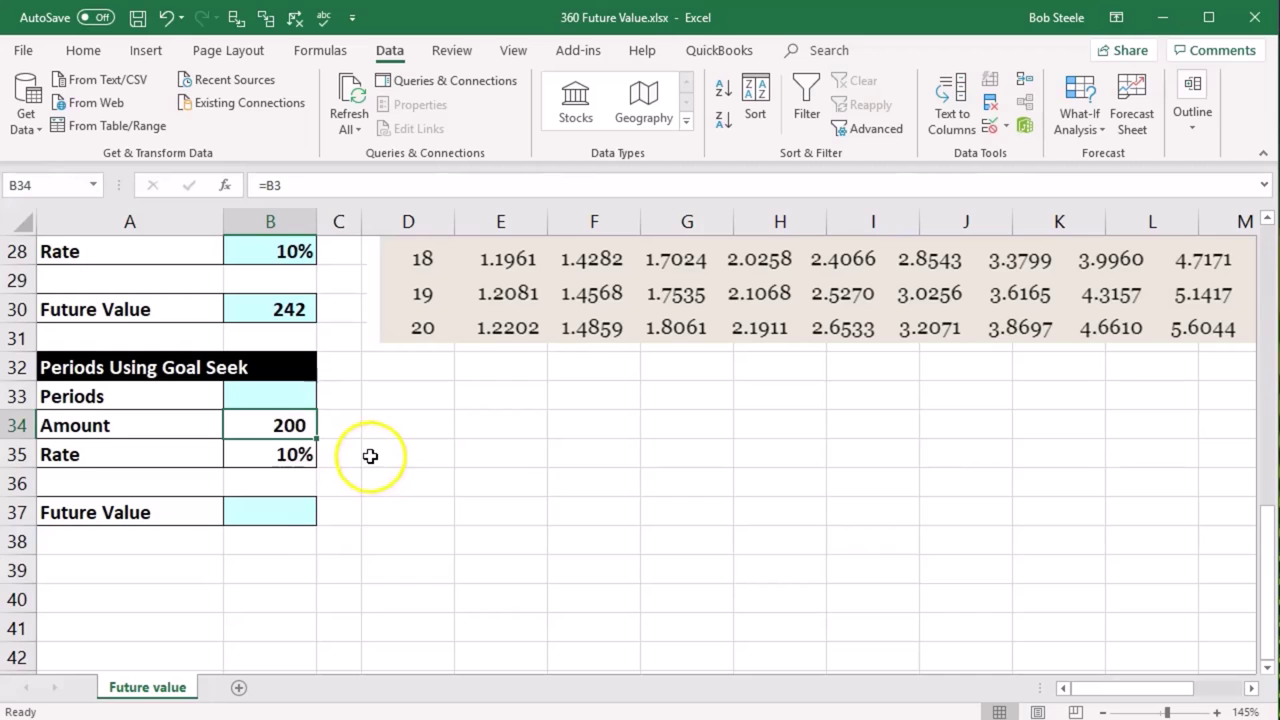
left_click(312, 510)
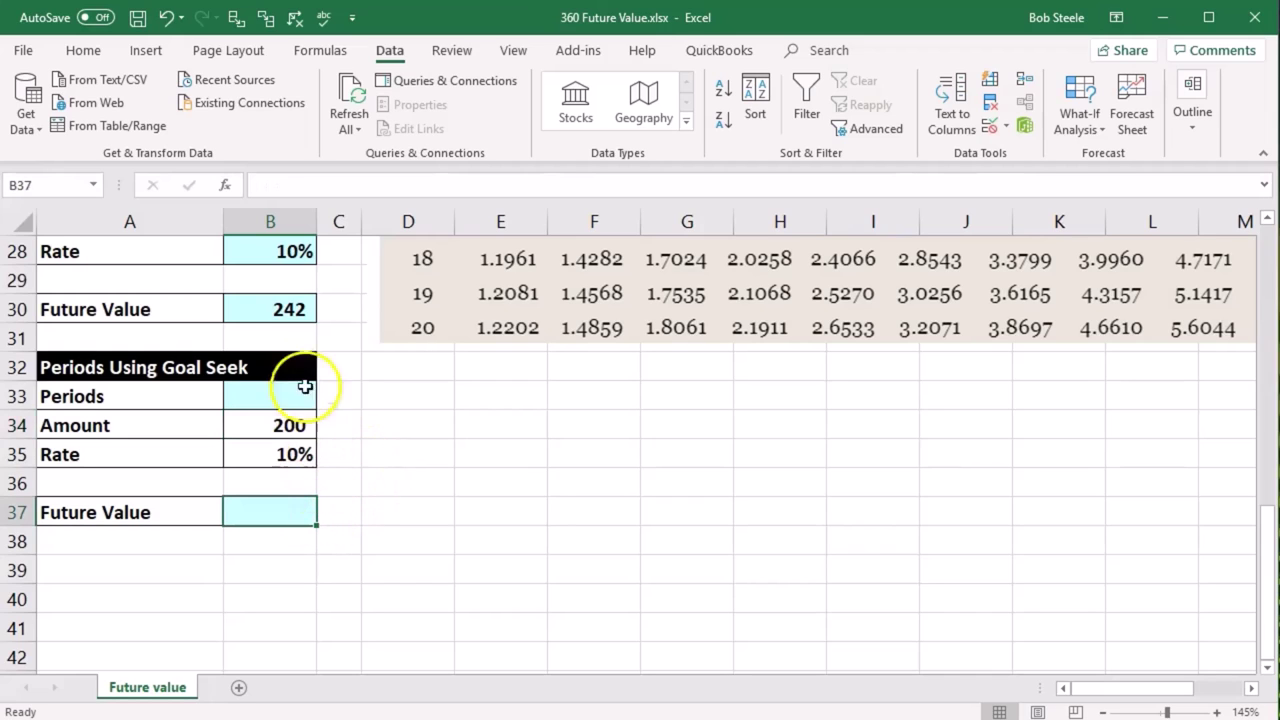
left_click(300, 309)
left_click(296, 512)
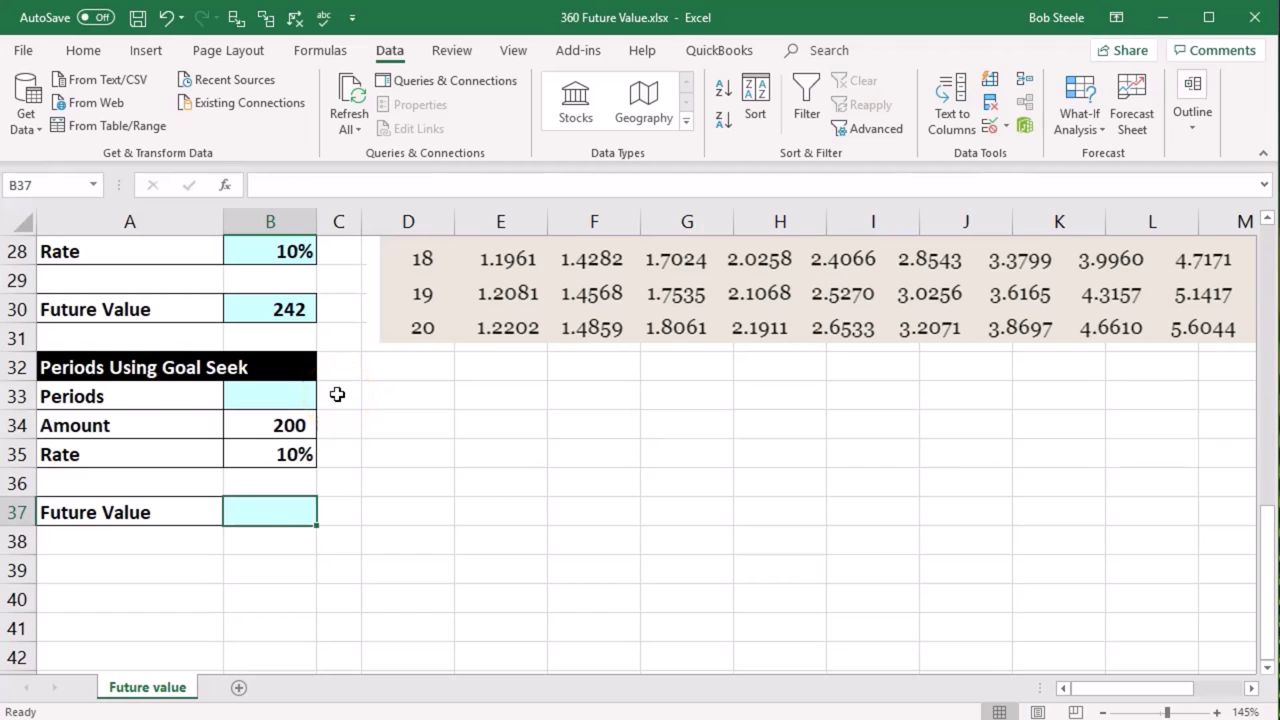
Enter a trial value of 20 periods in B33 of the Periods Using Goal Seek section
left_click(305, 397)
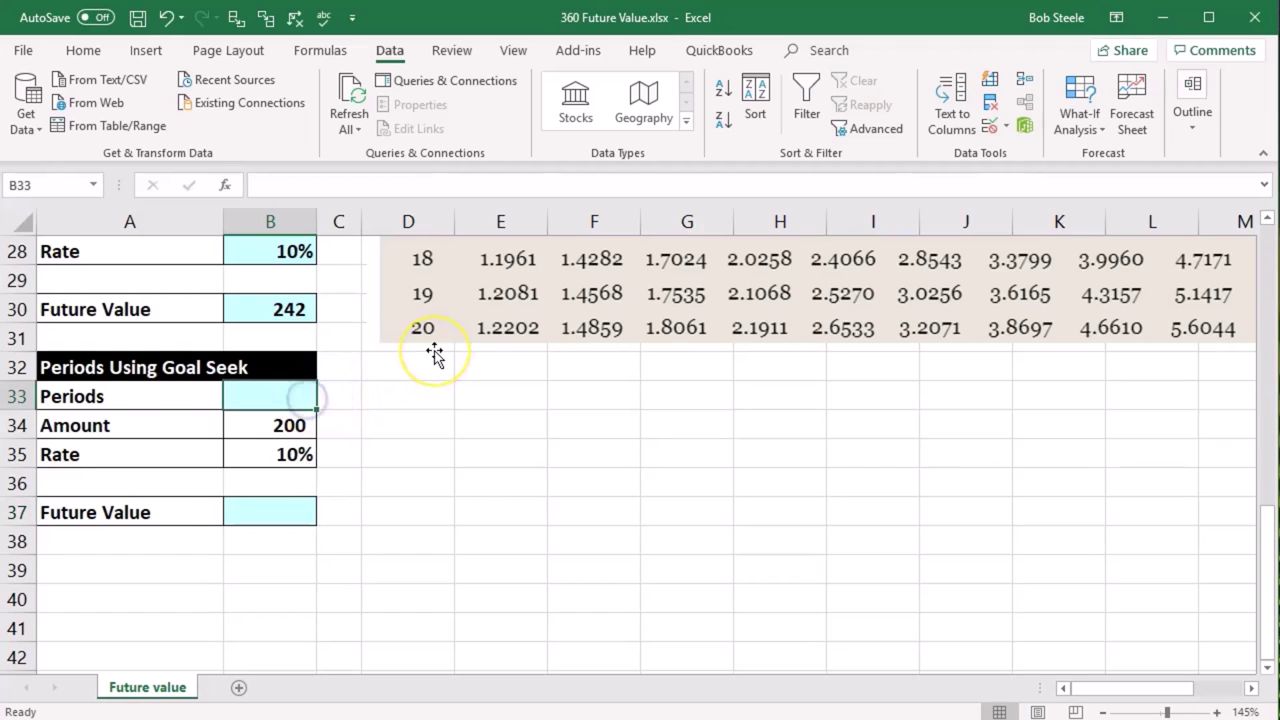
type("20")
key("Return")
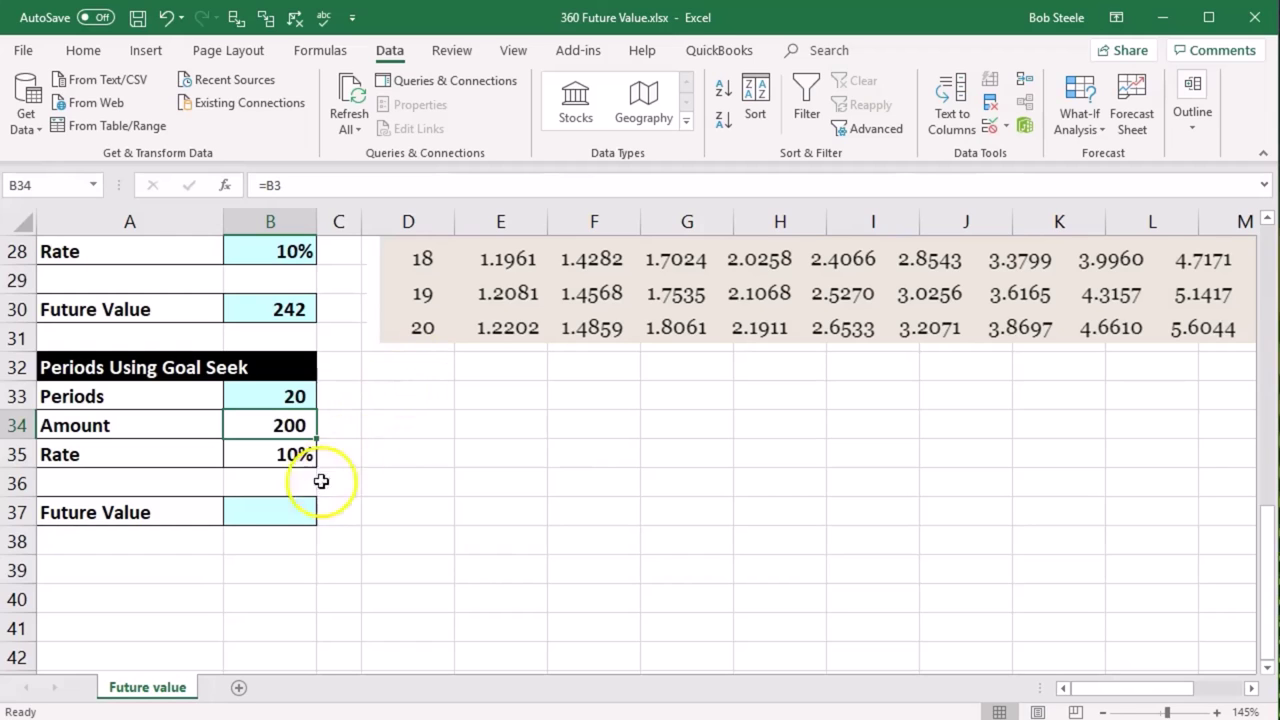
Calculate the future value in B37 with -FV(B35,B33,0,B34)
left_click(297, 511)
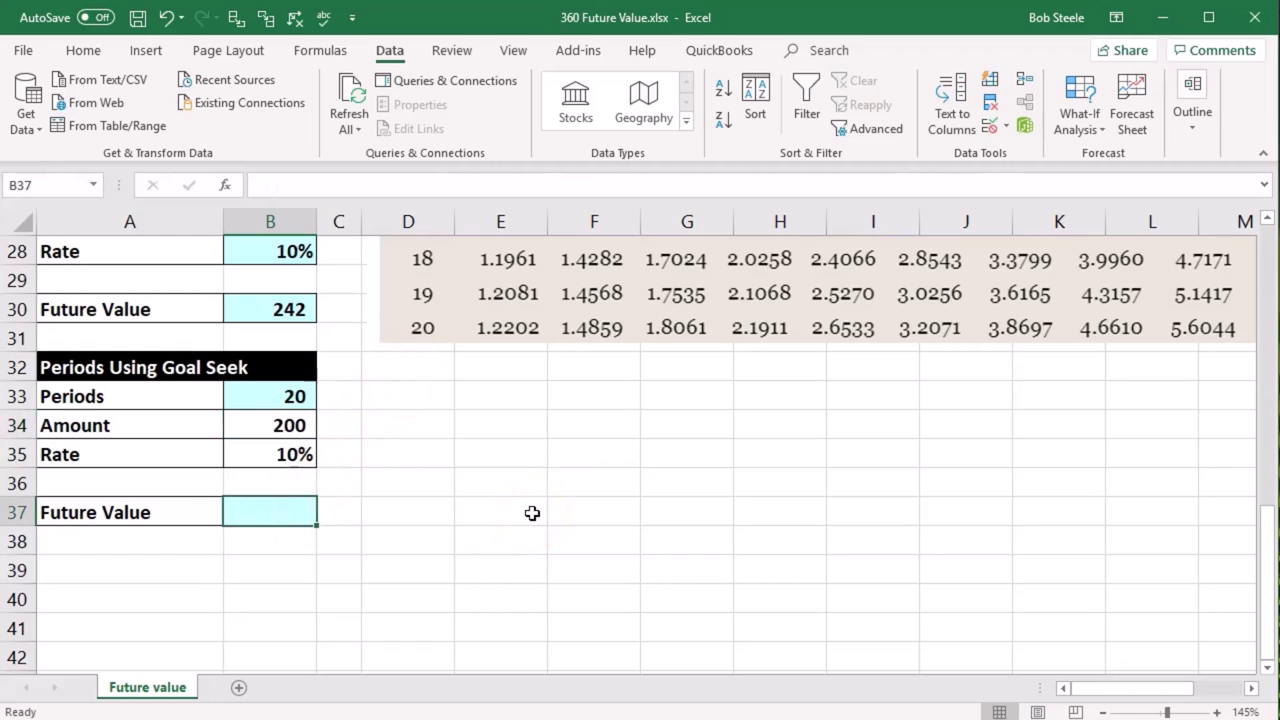
type("-fv")
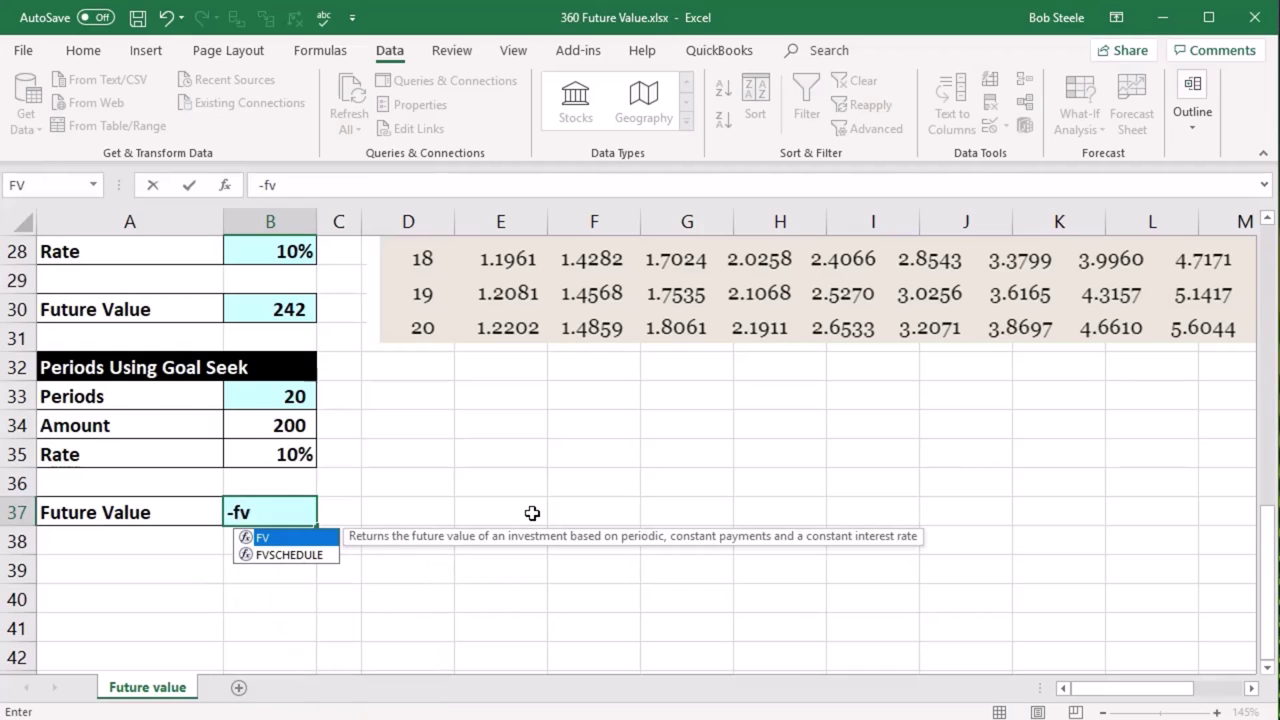
double_click(258, 540)
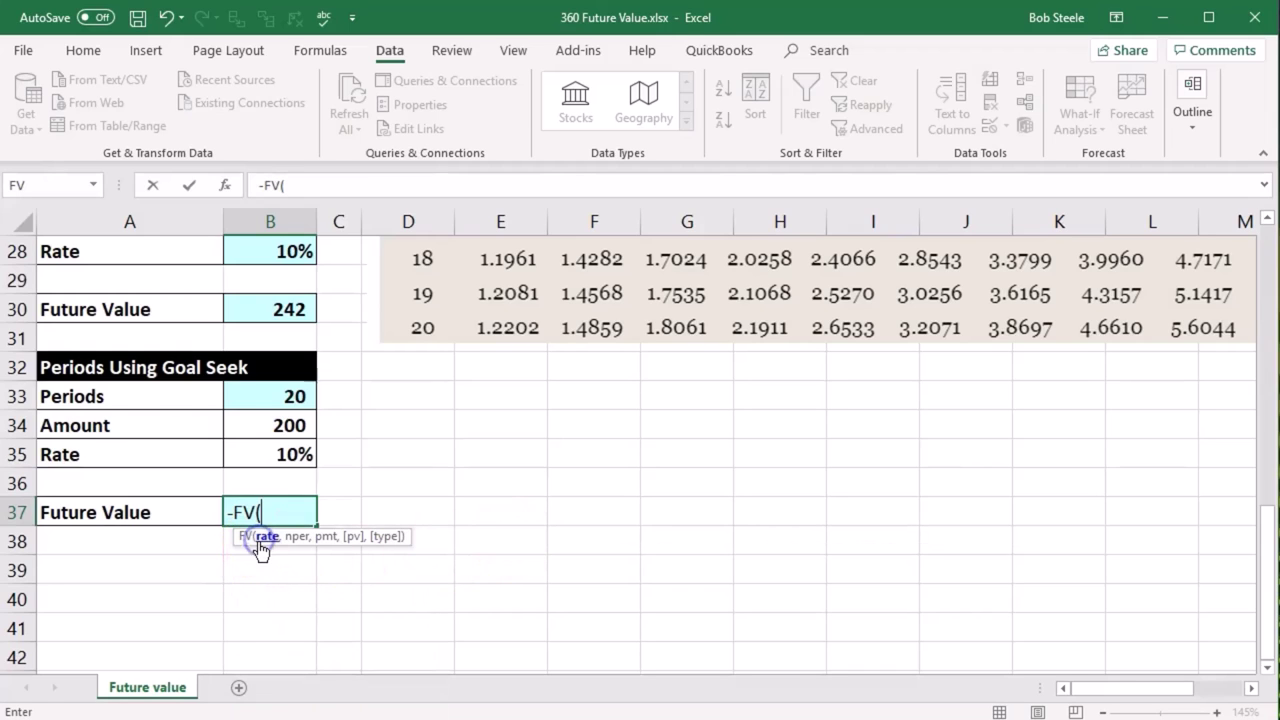
left_click(275, 452)
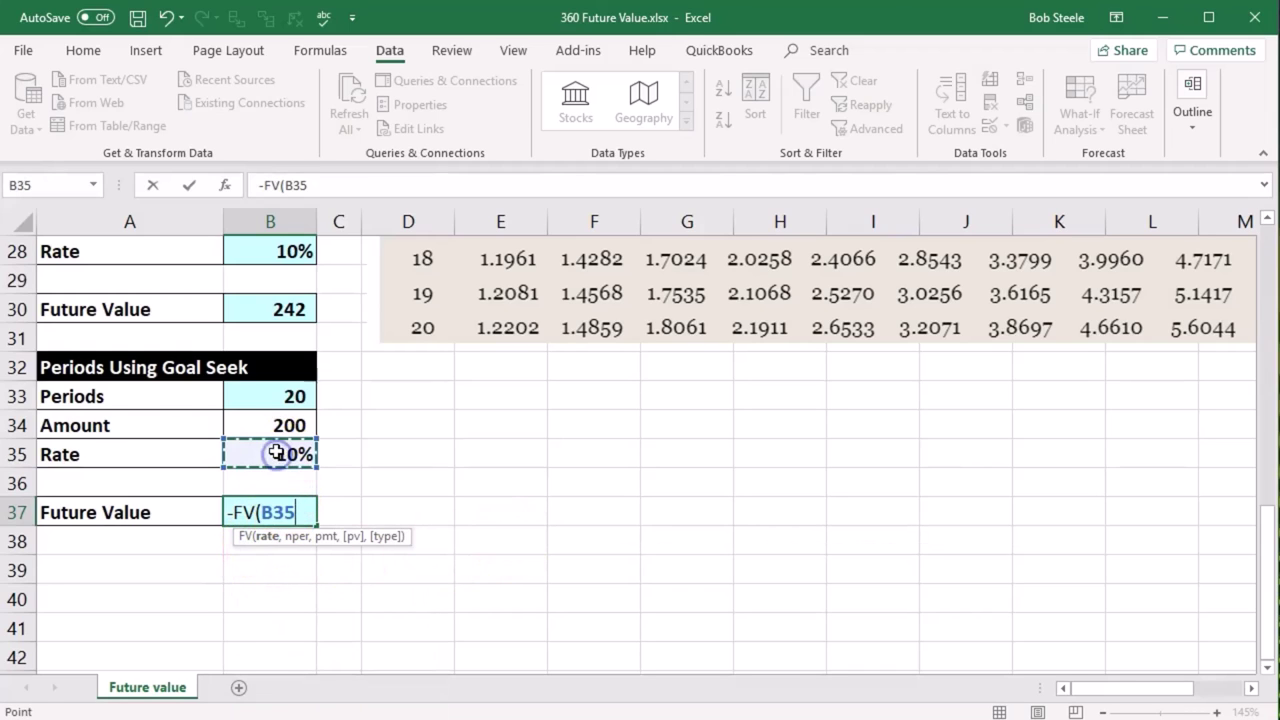
type(",")
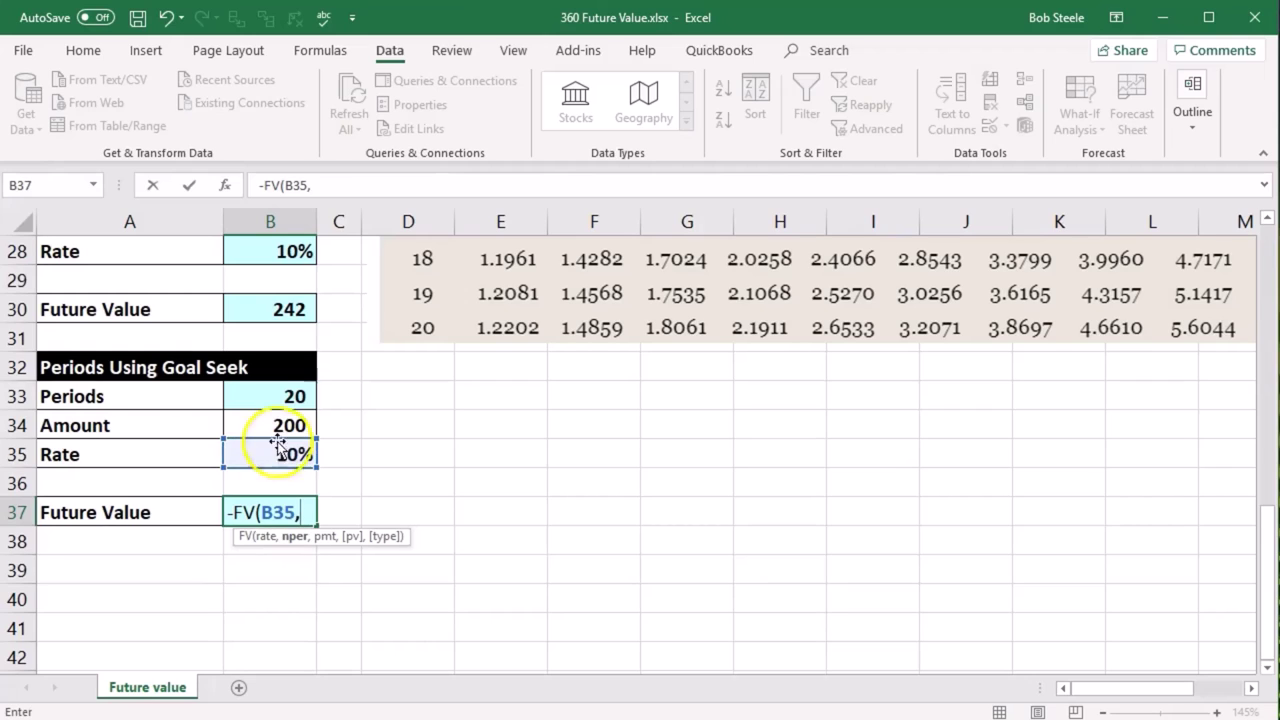
left_click(269, 399)
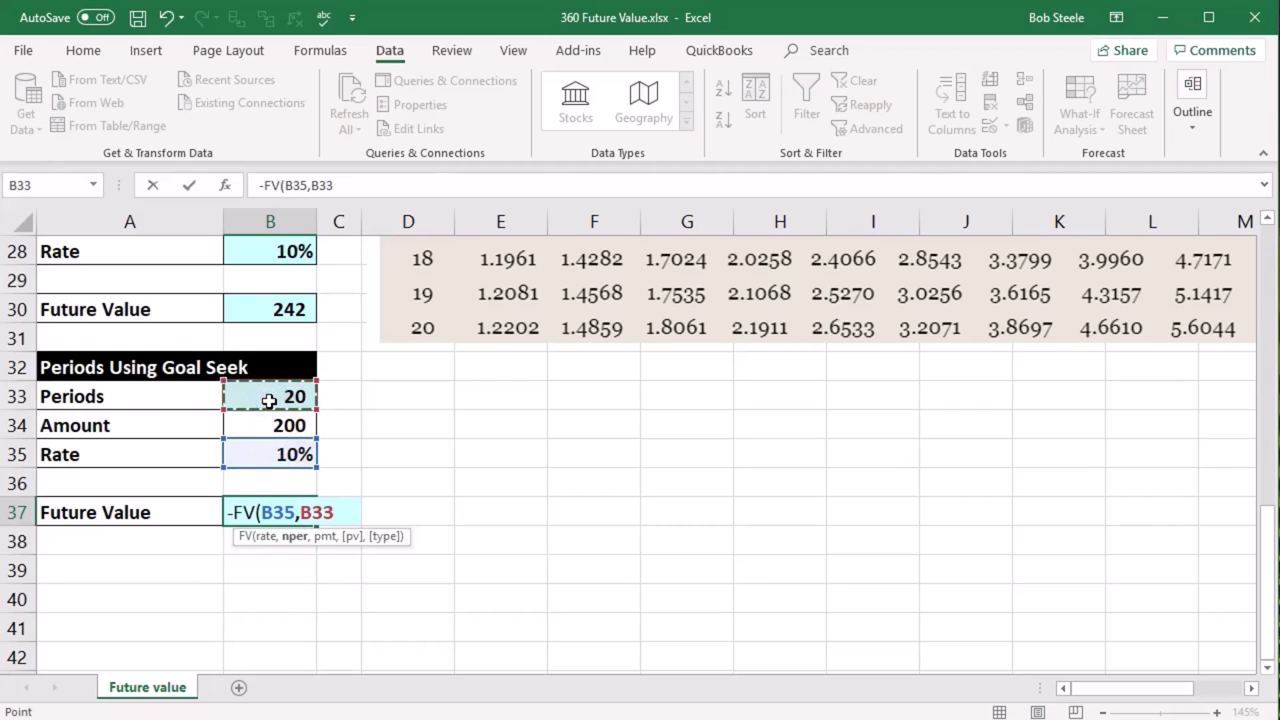
type(",0,")
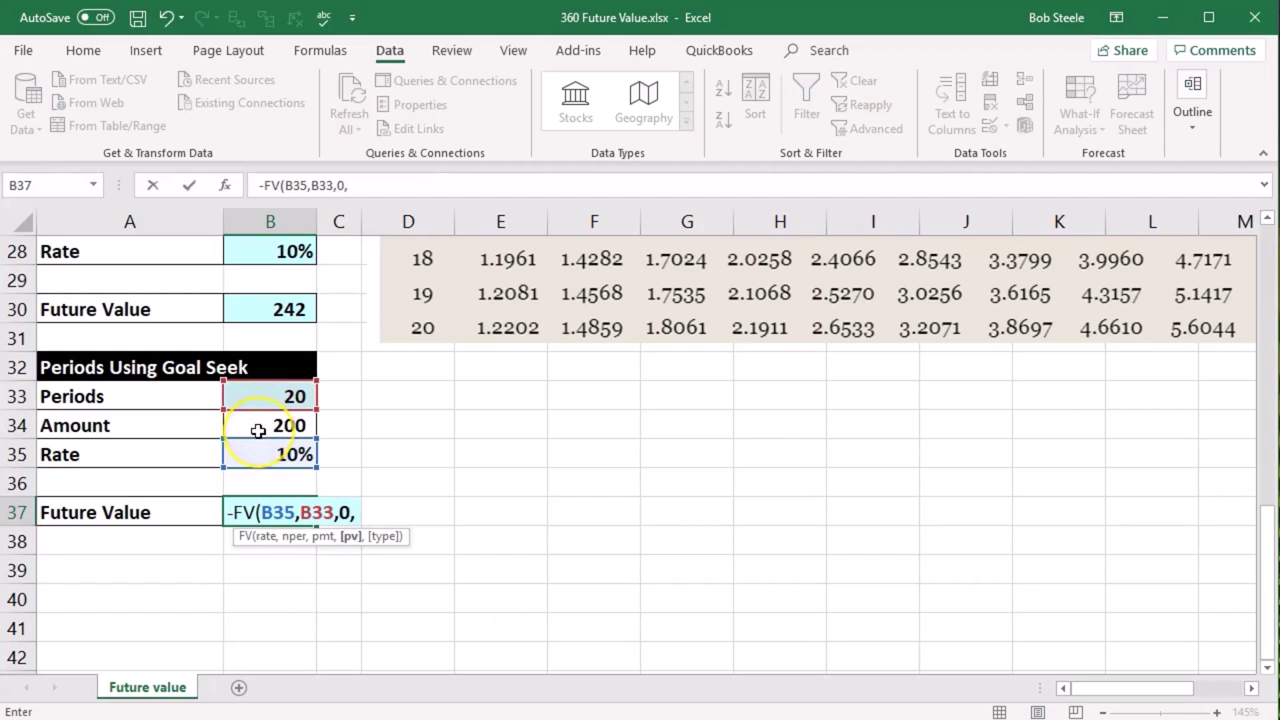
left_click(258, 430)
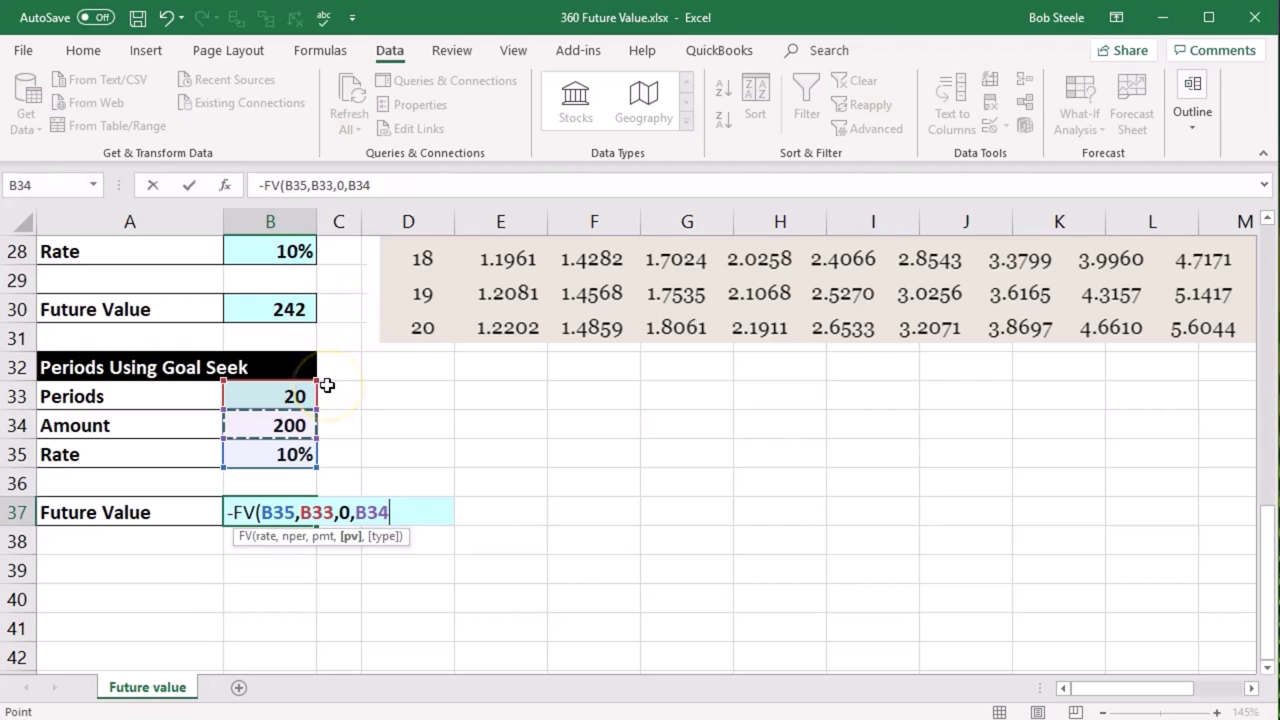
key("Return")
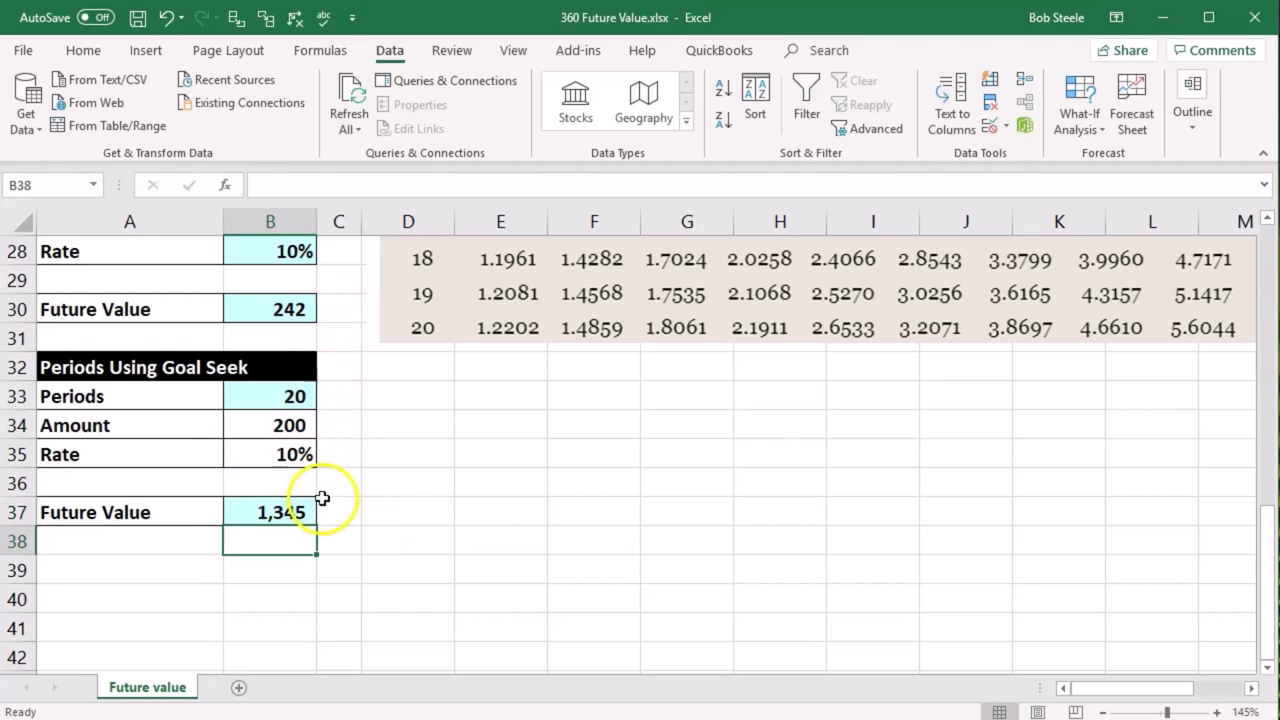
Try 18 and 17 periods in B33 to compare the resulting future values in B37
left_click(294, 398)
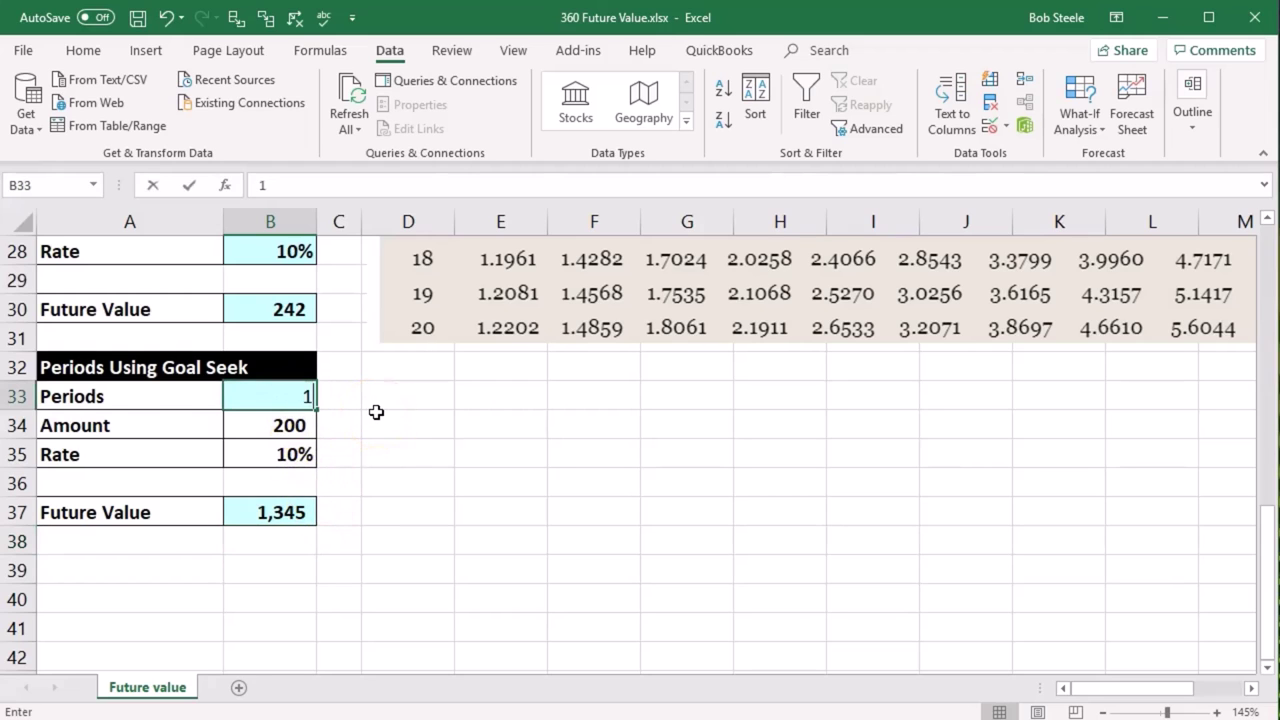
type("18")
key("Return")
key("Up")
type("17")
key("Return")
key("Up")
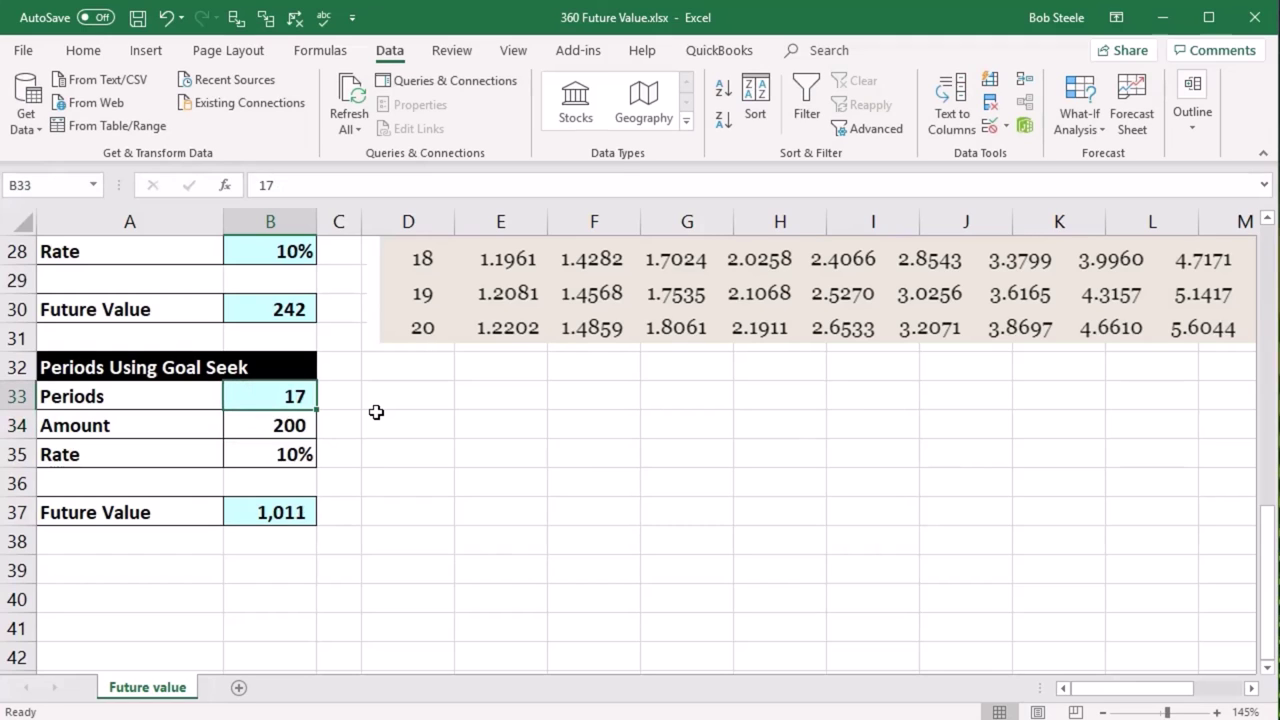
Start a Goal Seek with the future value cell B37 as the set cell and 242 as the target value
left_click(325, 397)
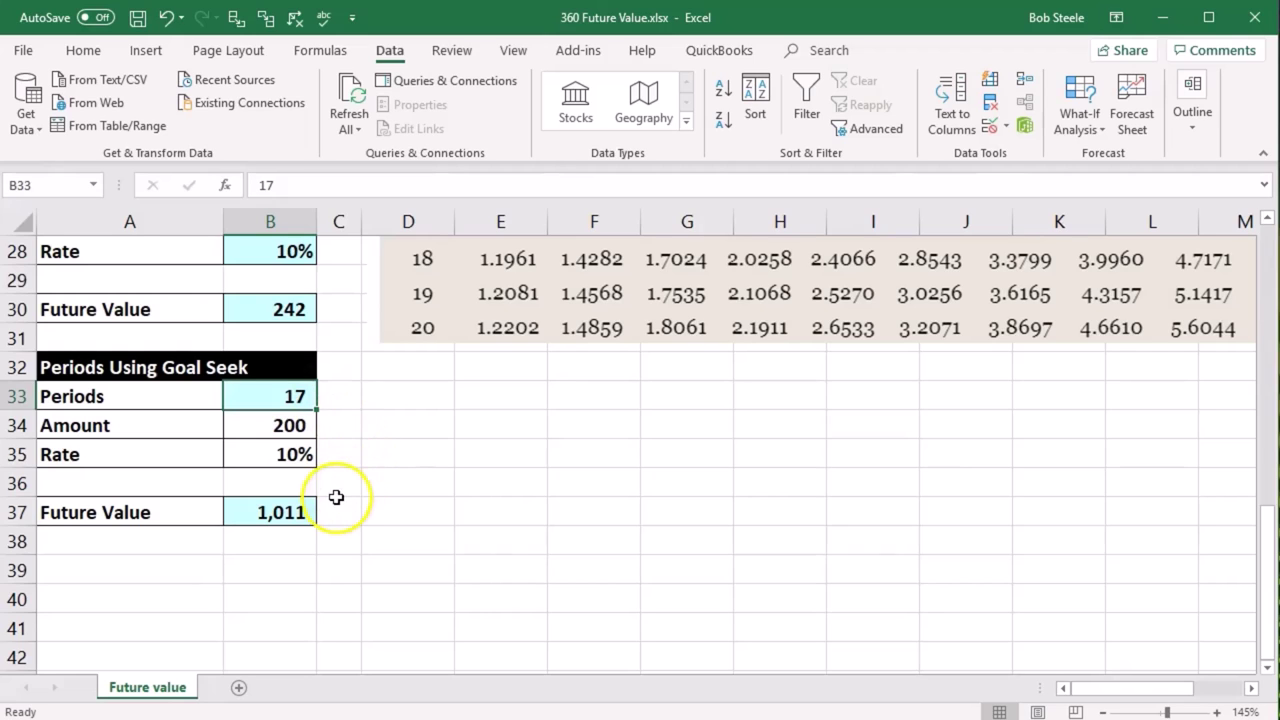
left_click(476, 428)
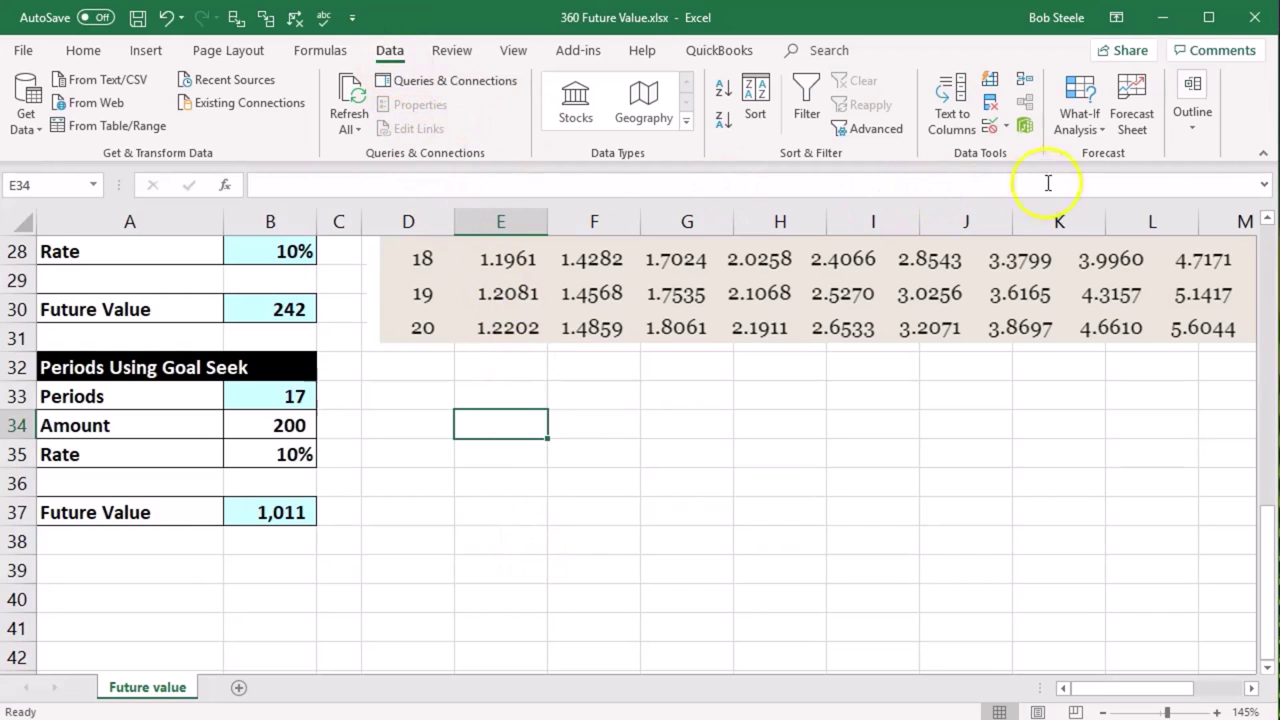
left_click(1088, 128)
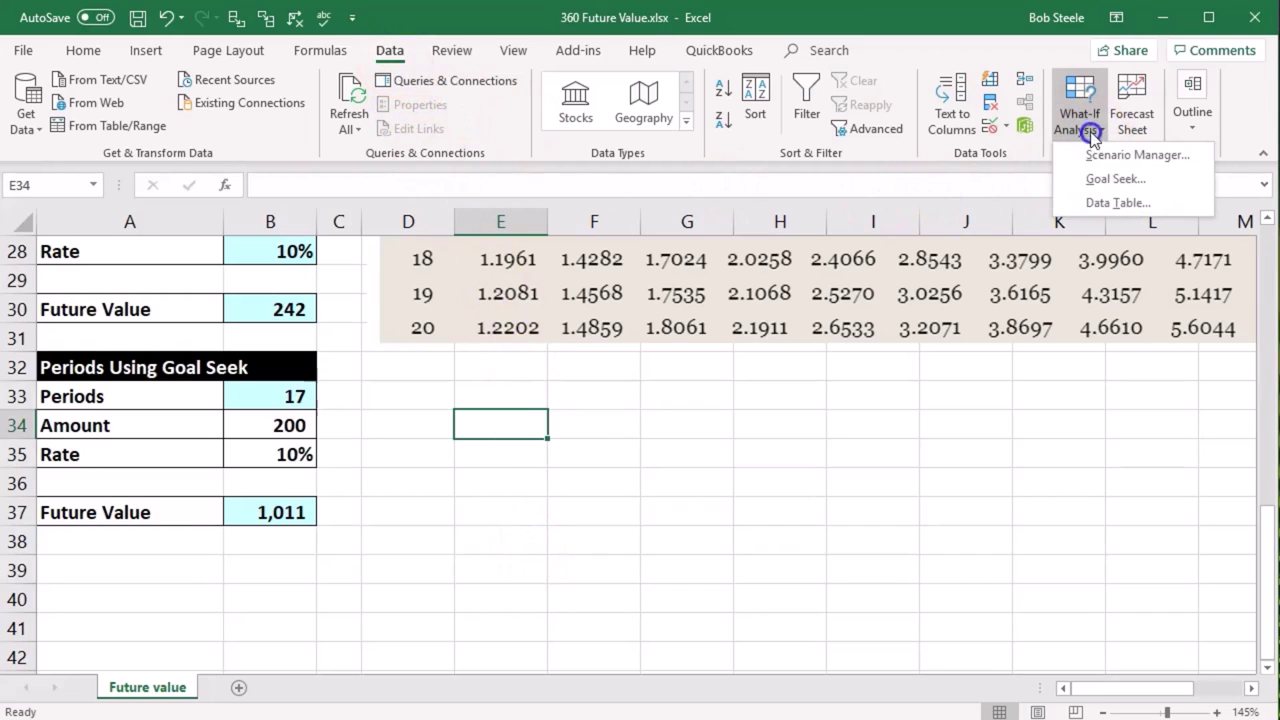
left_click(1090, 178)
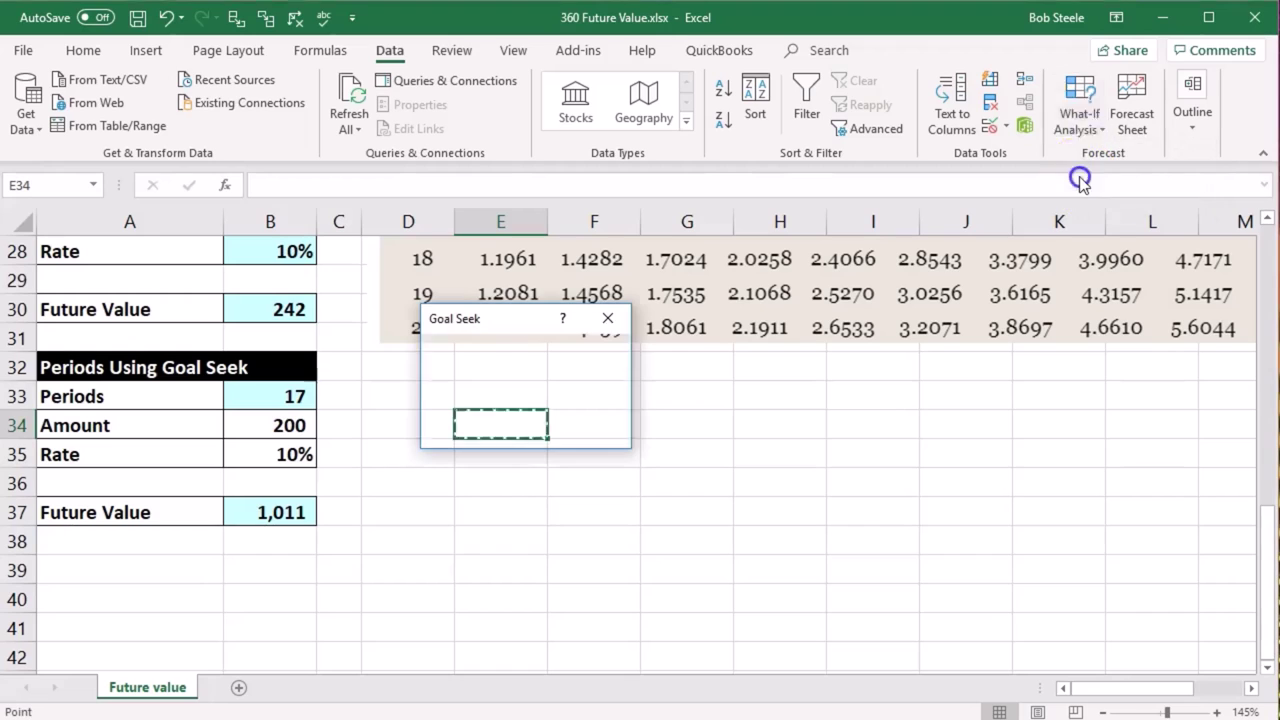
left_click(278, 516)
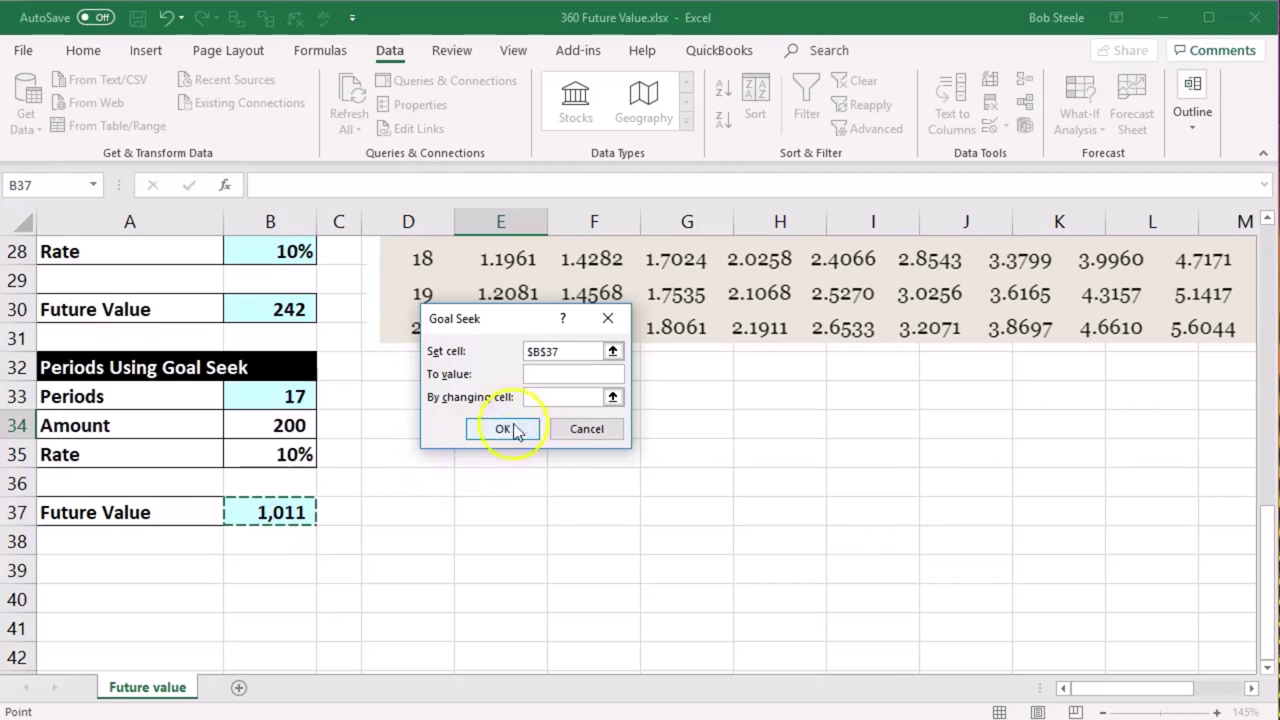
left_click(544, 373)
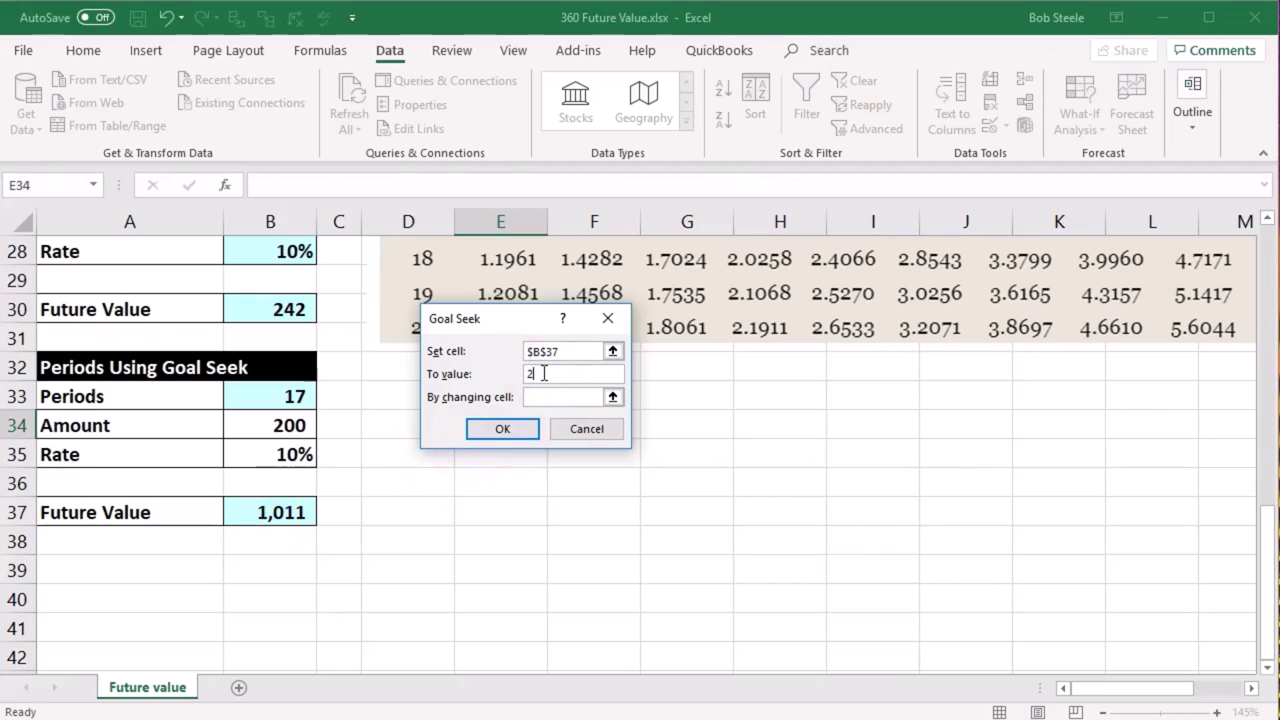
left_click(543, 397)
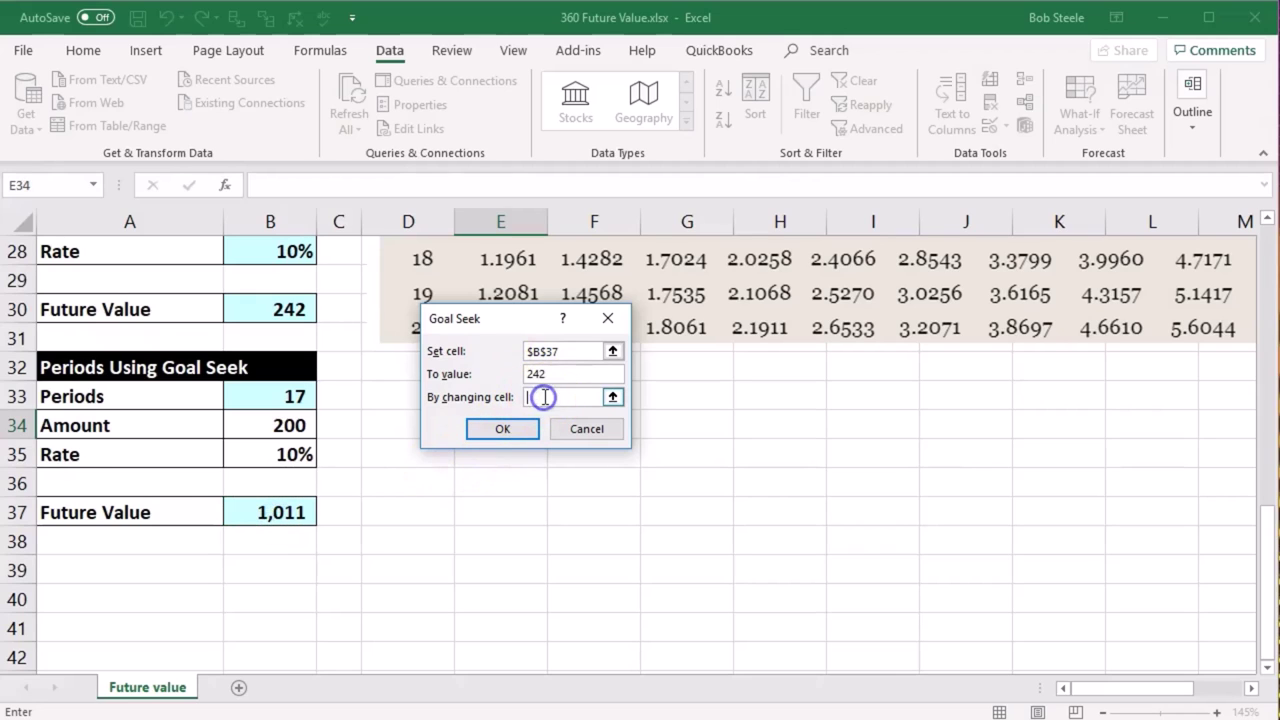
Choose the periods cell B33 as the changing cell and run the Goal Seek
left_click(318, 396)
left_click_drag(500, 322, 417, 357)
left_click(405, 392)
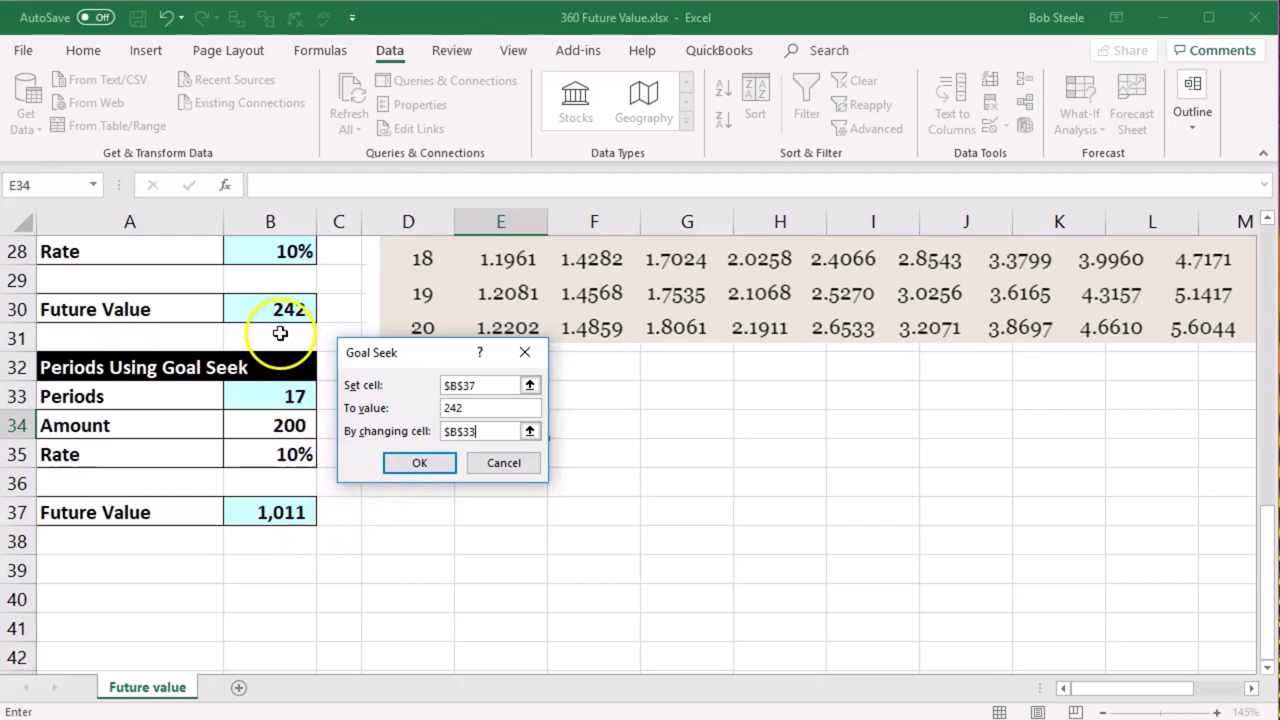
left_click(466, 408)
left_click(480, 431)
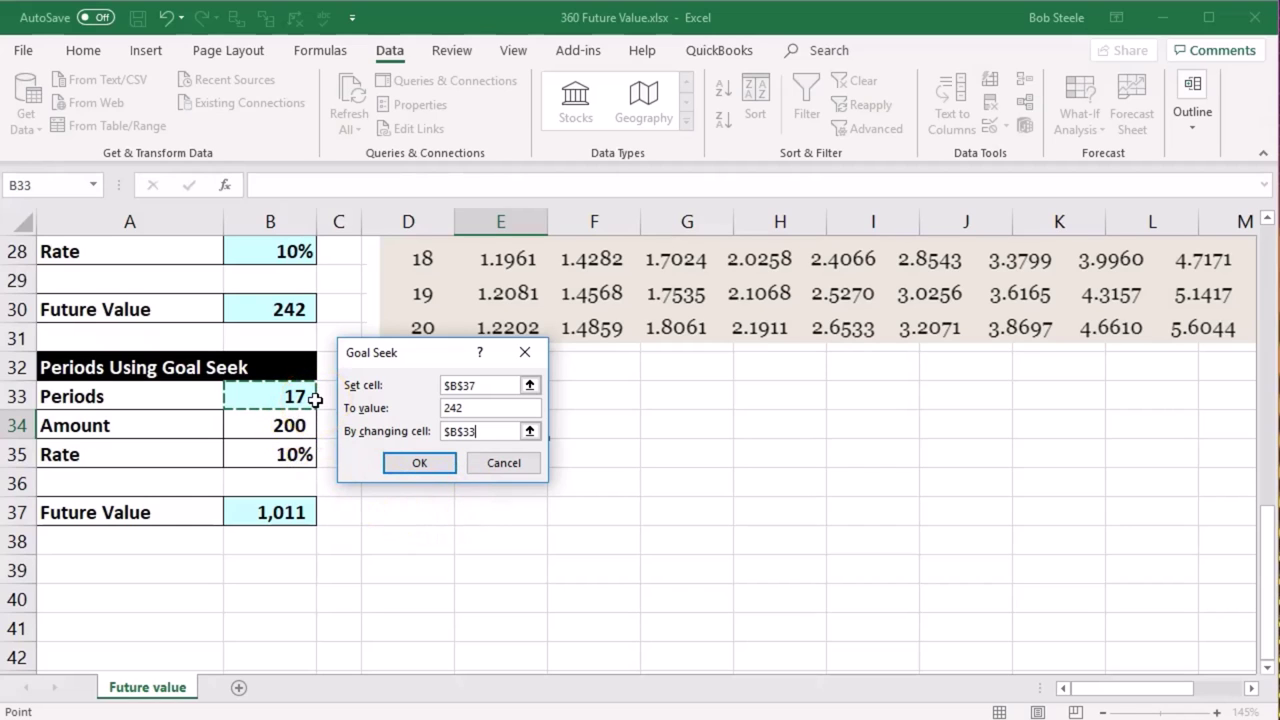
left_click(397, 466)
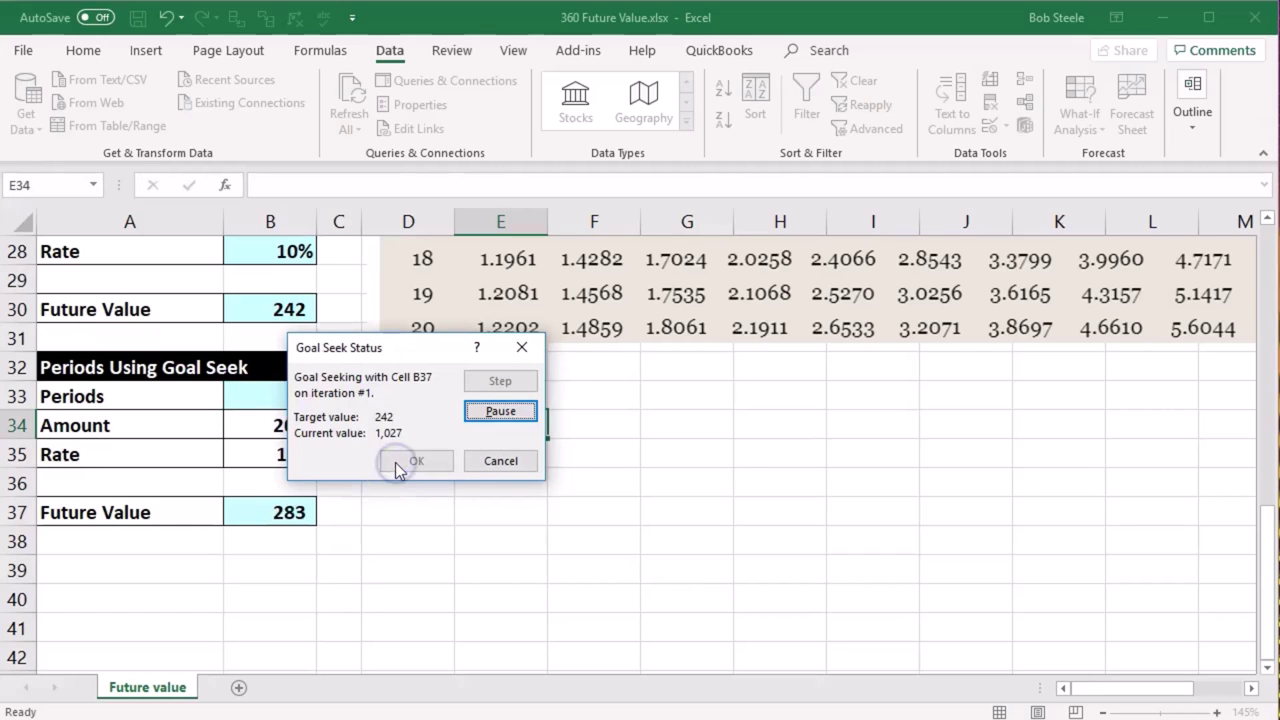